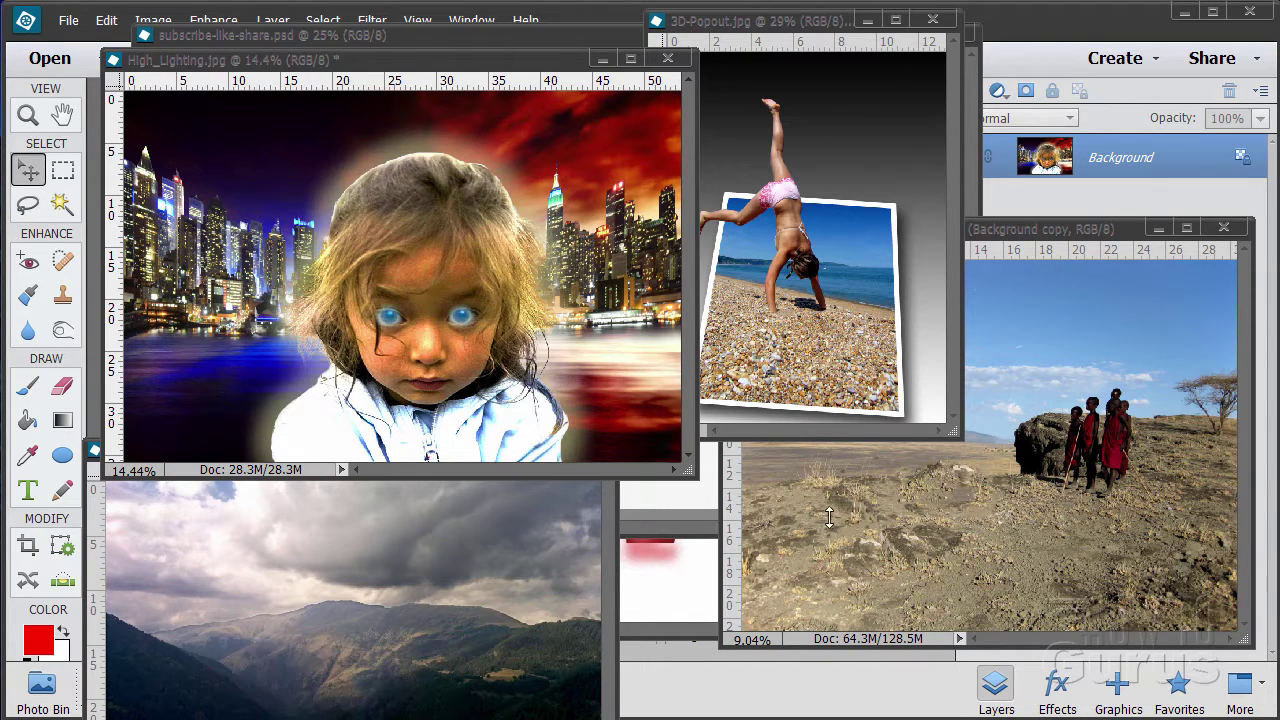
# - Minimize the High_Lighting, 3D-Popout, local-children-in-tanzania and mountains01 document windows
pyautogui.click(602, 60)
pyautogui.click(867, 19)
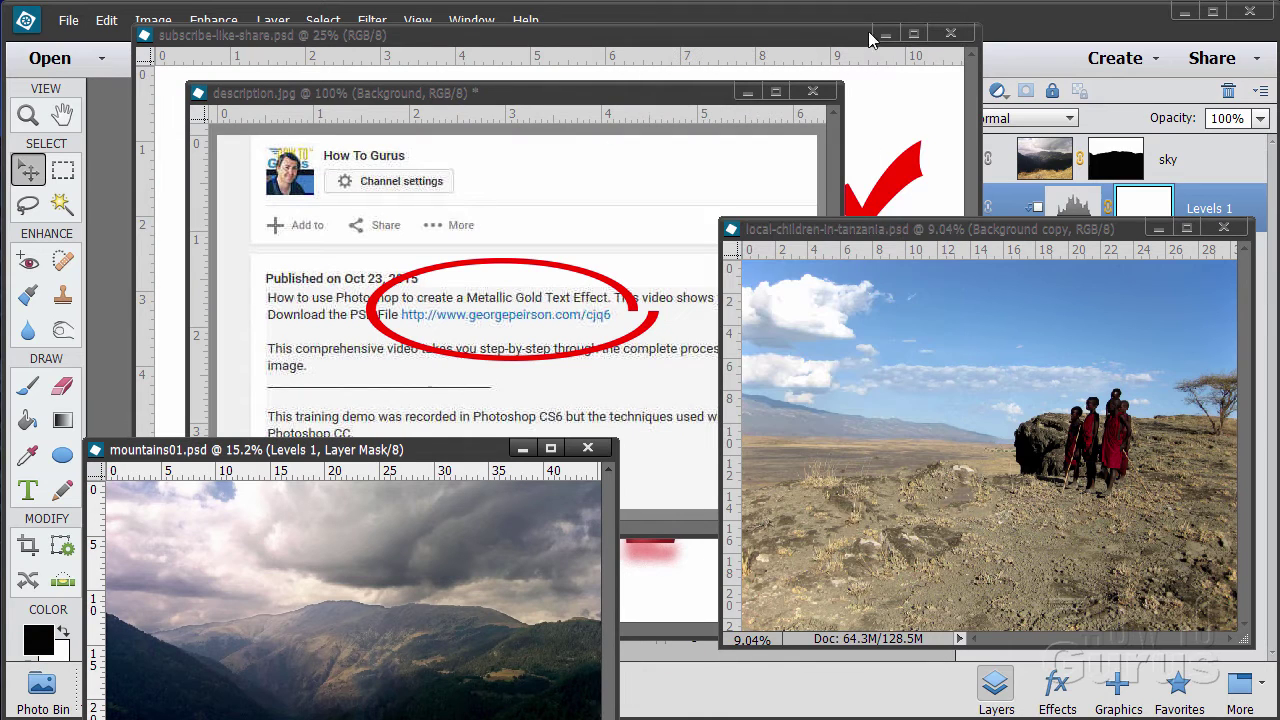
pyautogui.click(1158, 228)
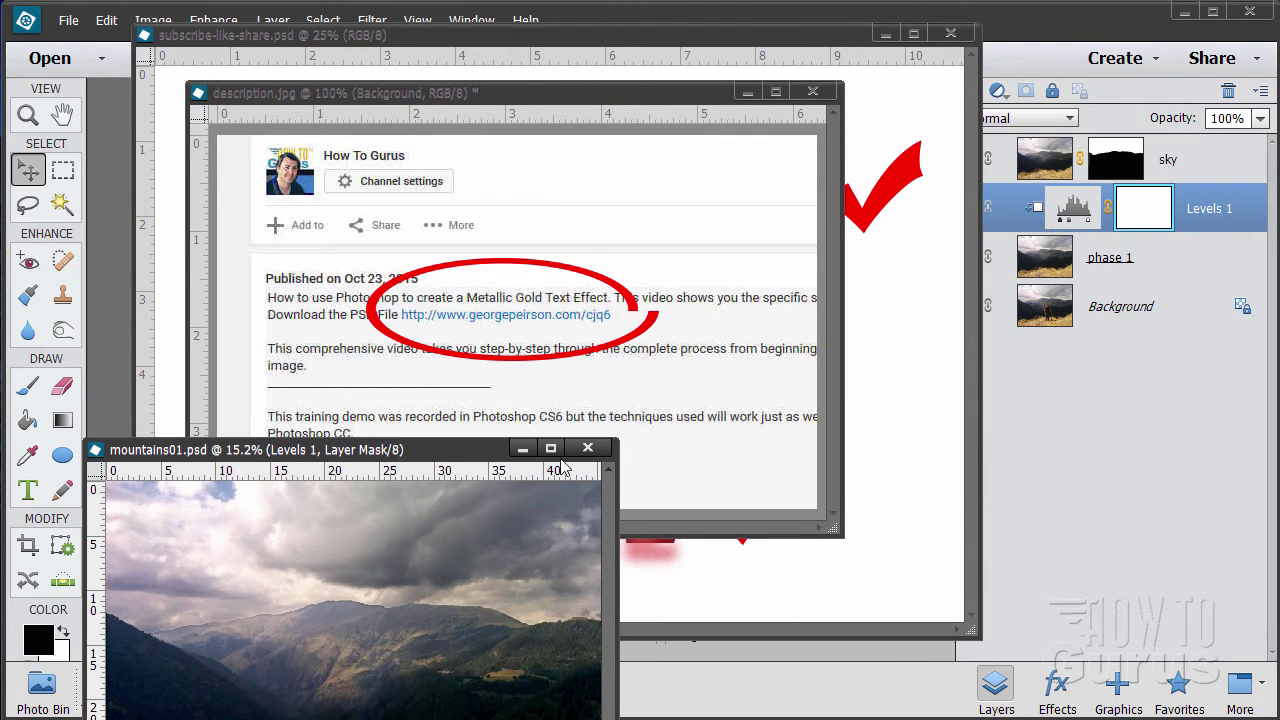
pyautogui.click(522, 448)
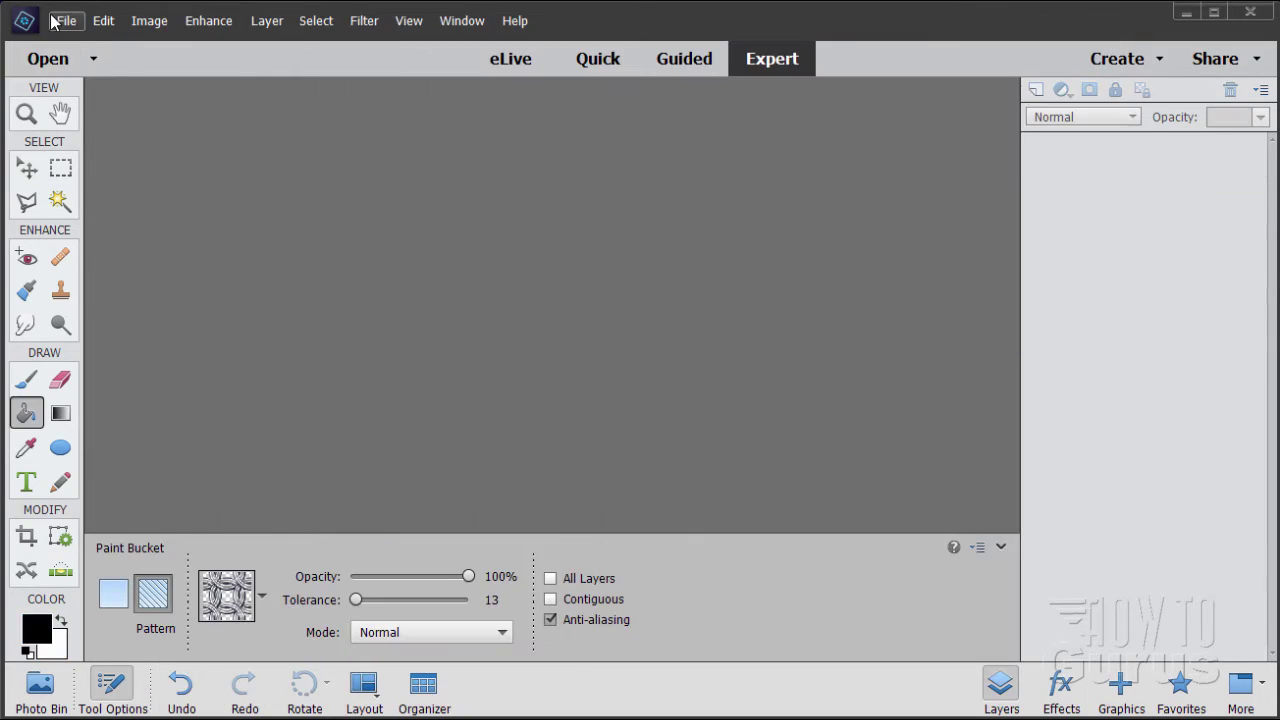
# - Create a new blank document 12 inches wide and 8 inches high at 300 pixels/inch, RGB Color, with a white background
pyautogui.click(66, 20)
pyautogui.moveTo(72, 45)
pyautogui.click(259, 38)
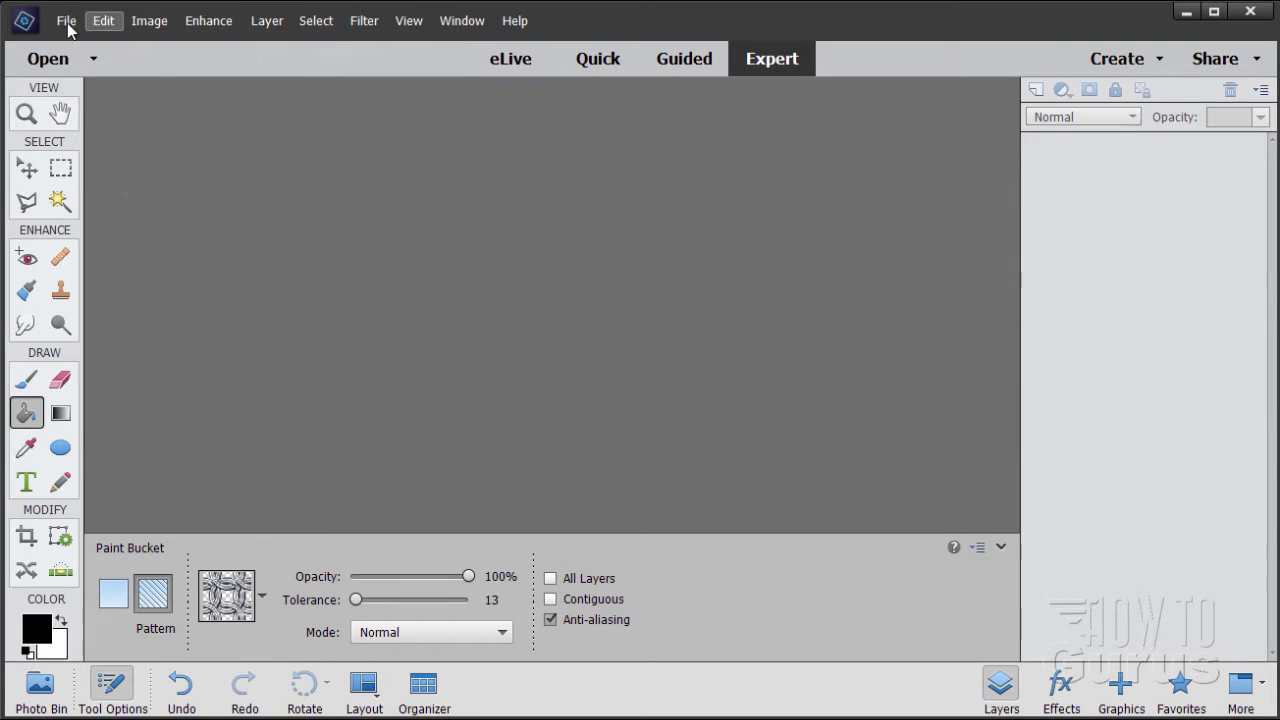
pyautogui.click(68, 25)
pyautogui.click(338, 42)
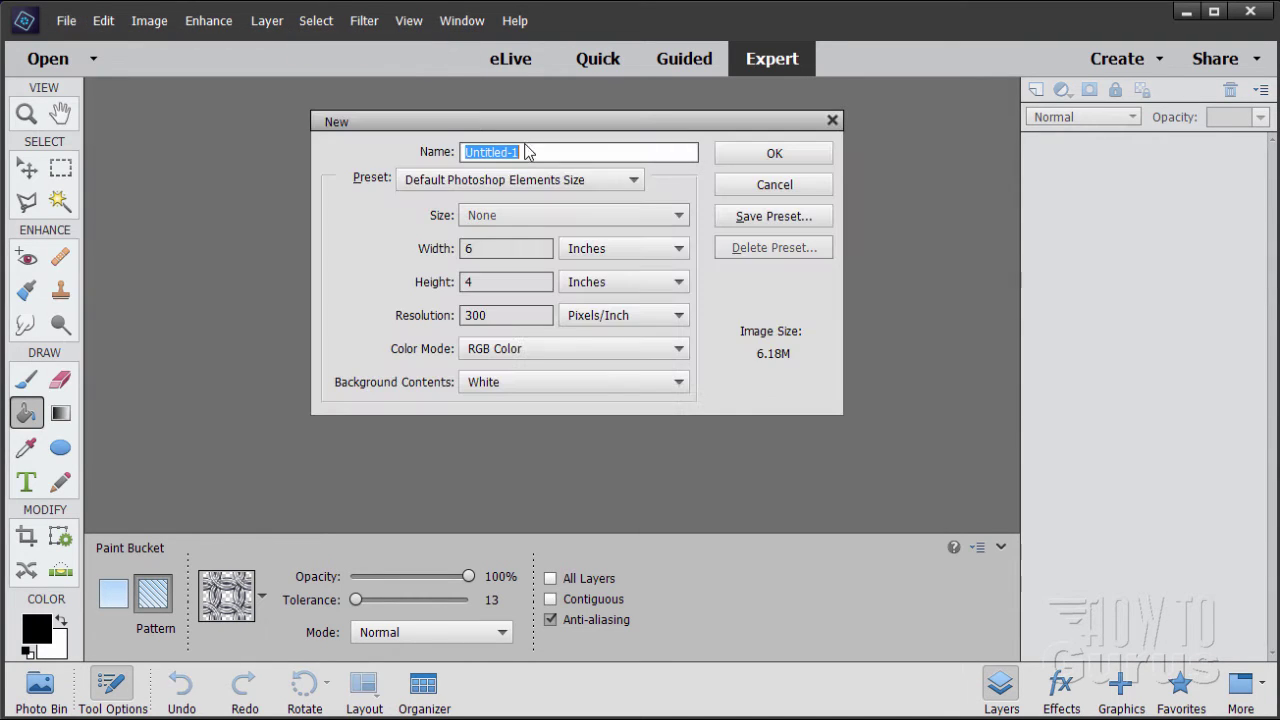
pyautogui.click(490, 252)
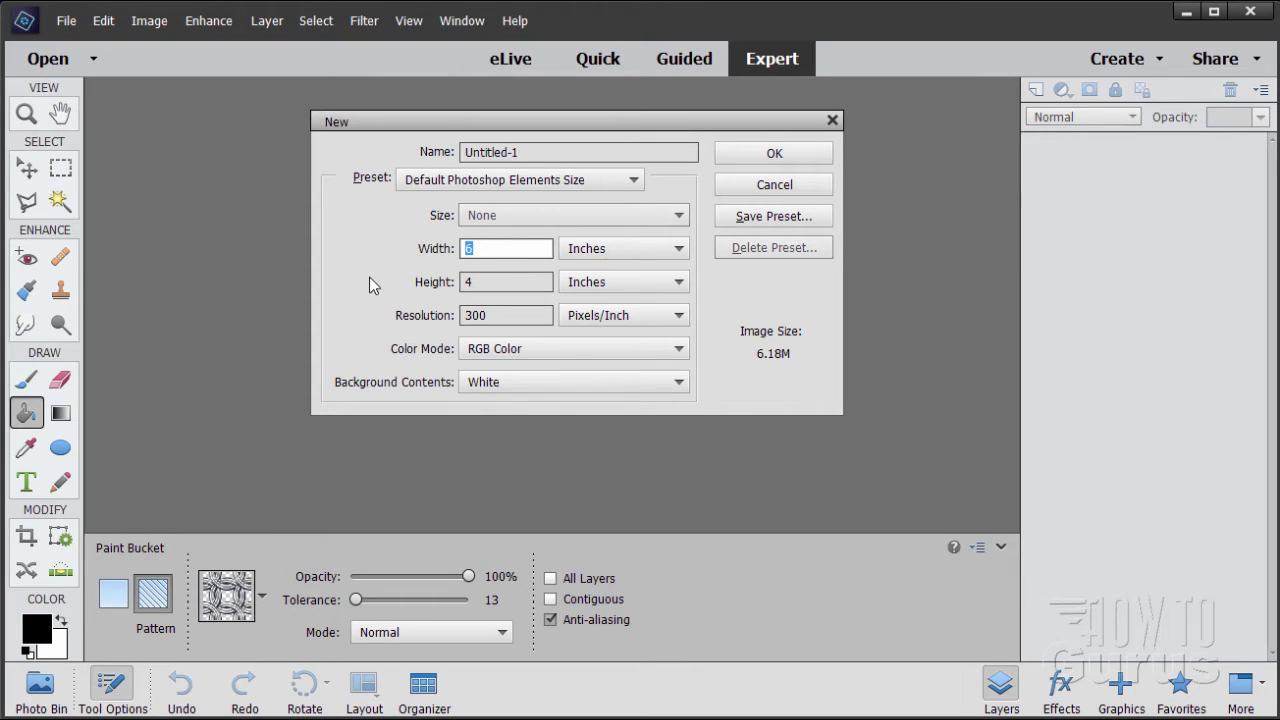
pyautogui.write('4')
pyautogui.press('BackSpace')
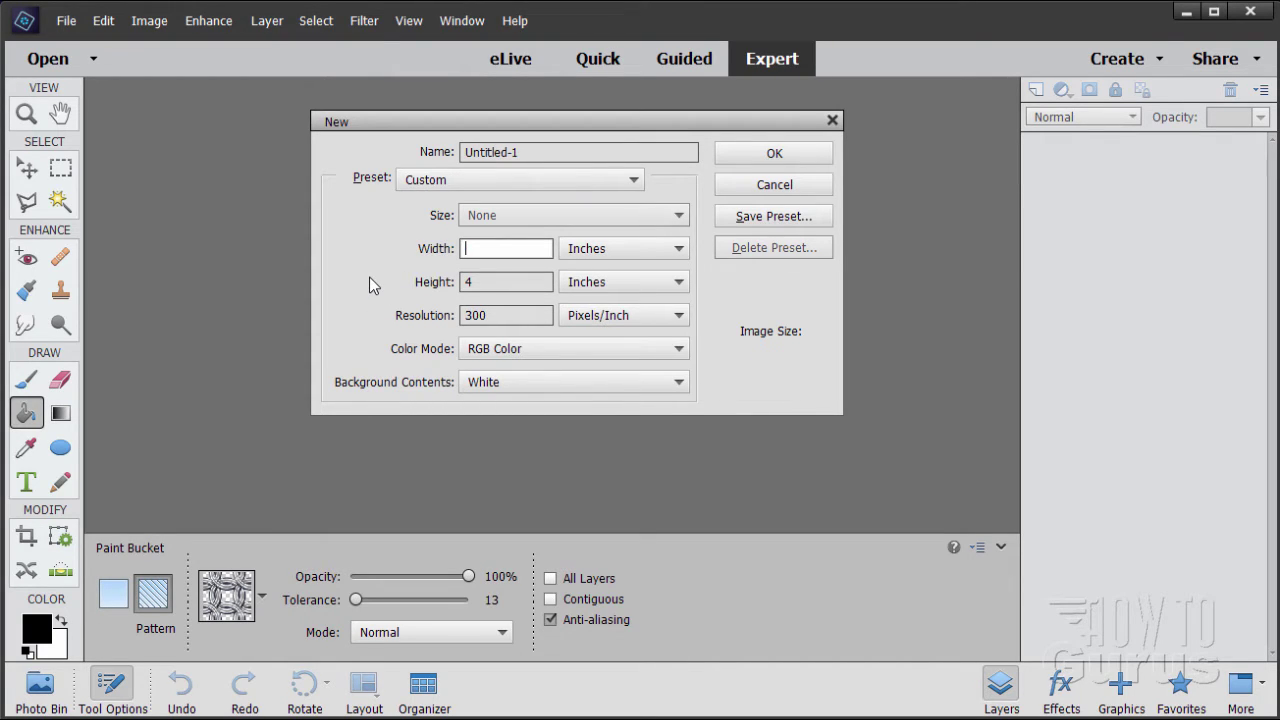
pyautogui.write('12')
pyautogui.click(500, 282)
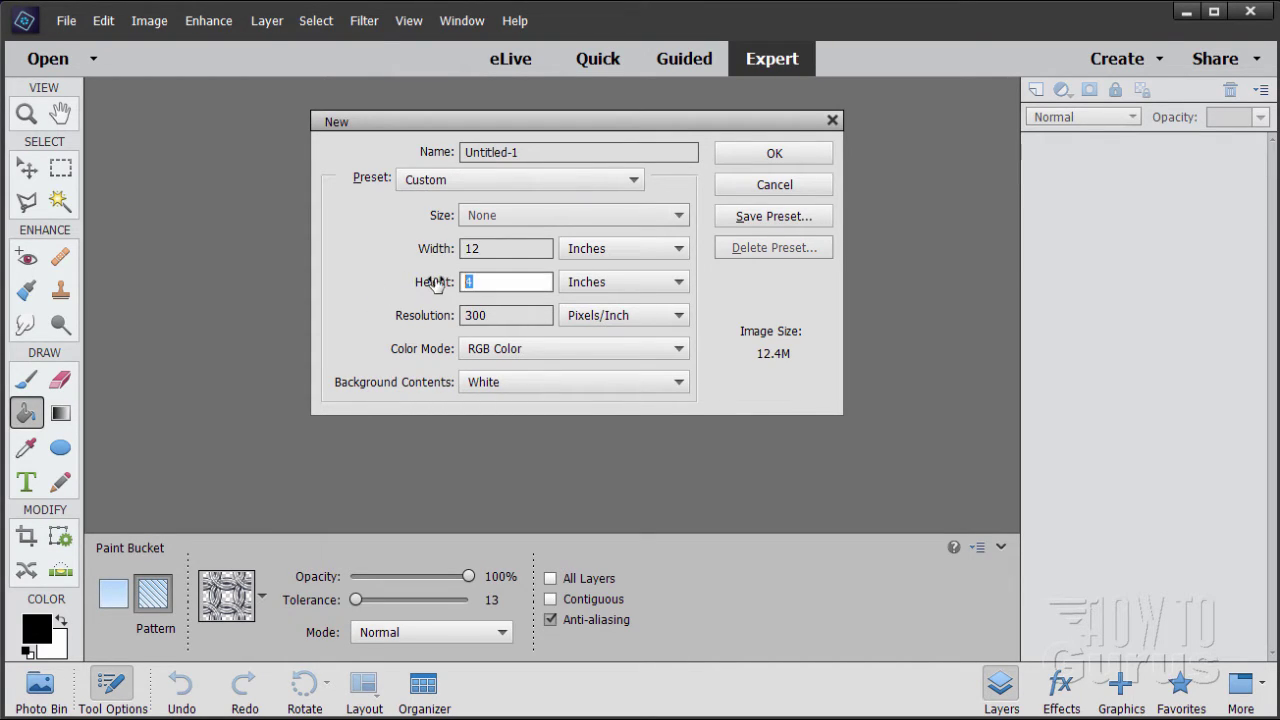
pyautogui.write('8')
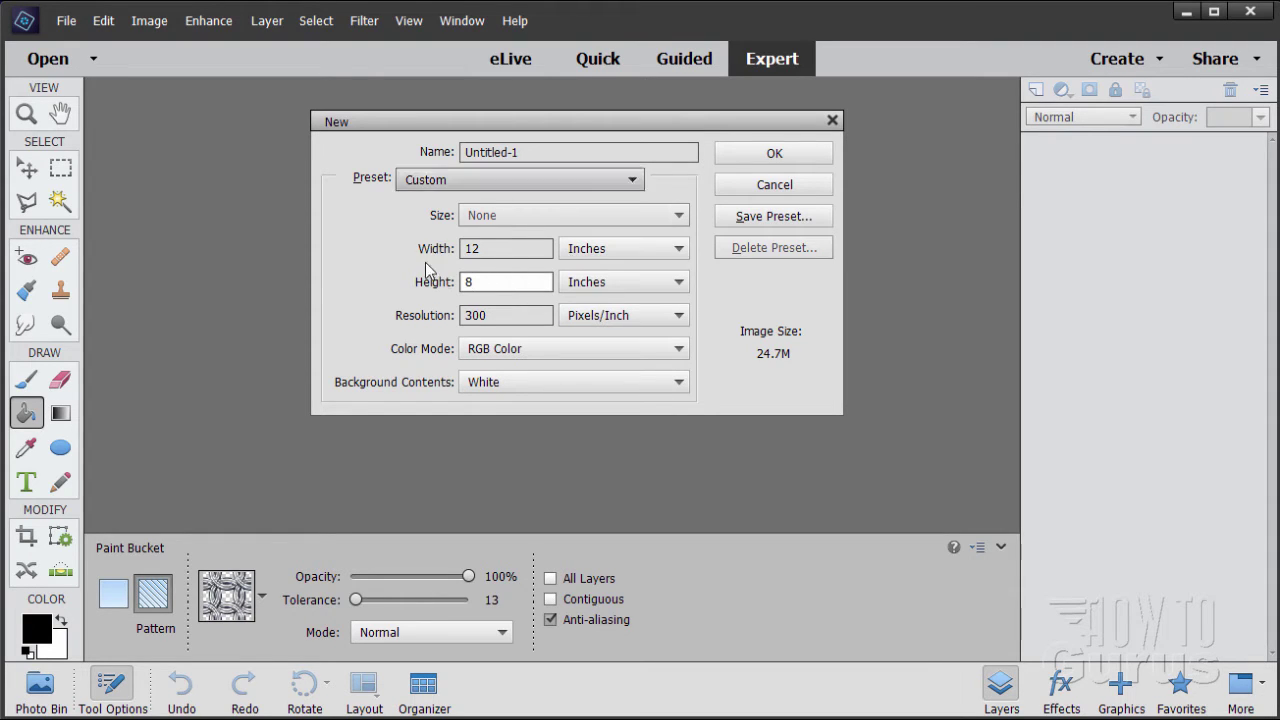
pyautogui.click(727, 159)
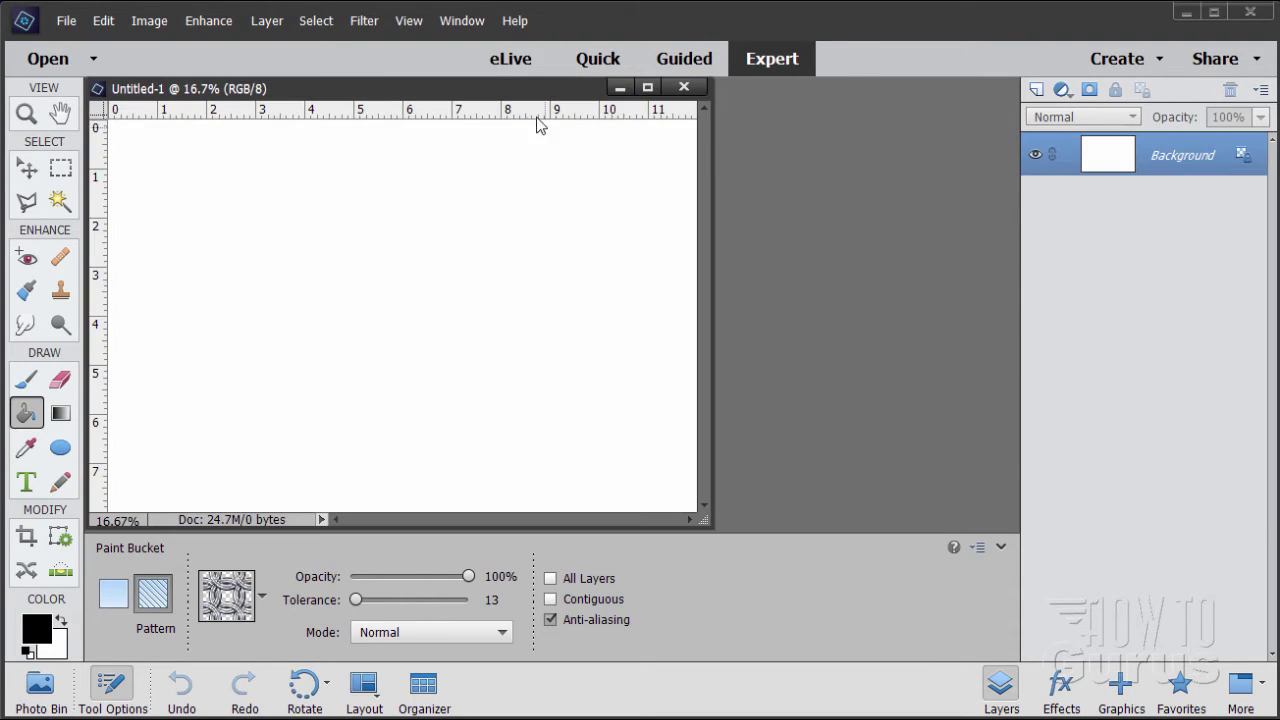
# - Enlarge and reposition the document window so empty grey space surrounds the whole canvas
pyautogui.moveTo(531, 90); pyautogui.dragTo(604, 62)
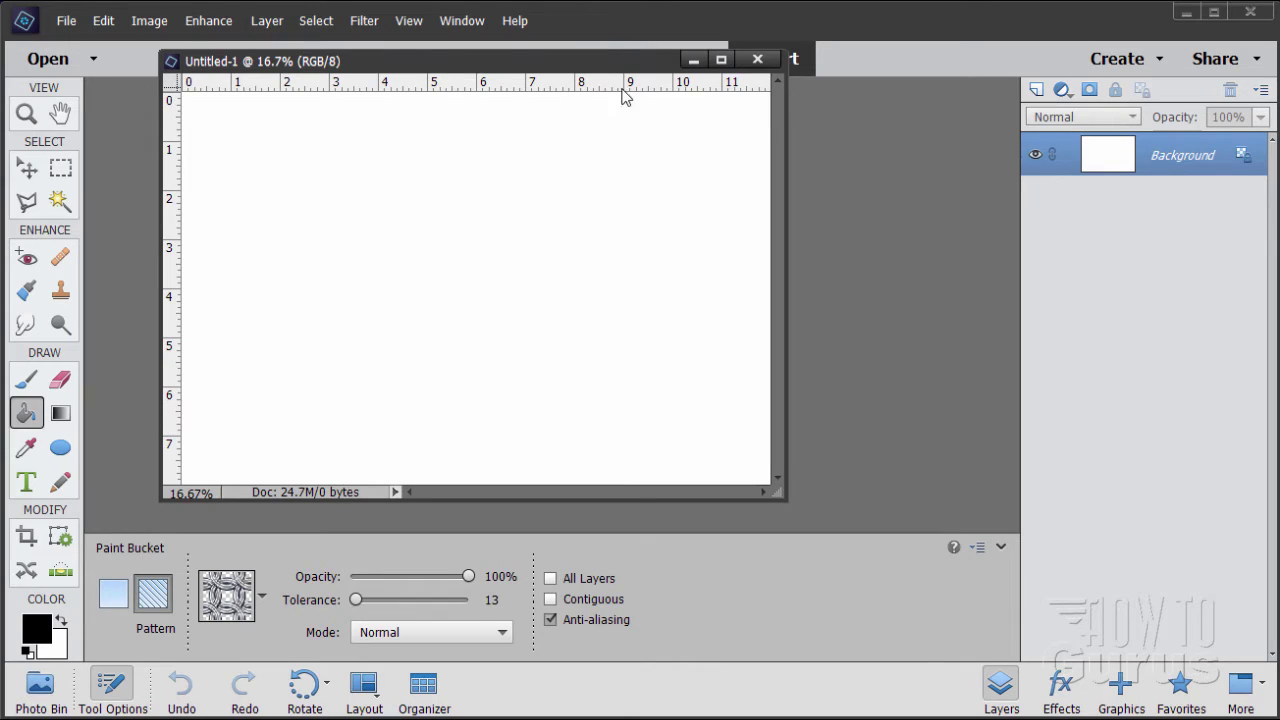
pyautogui.moveTo(790, 500); pyautogui.dragTo(938, 634)
pyautogui.moveTo(629, 68); pyautogui.dragTo(643, 111)
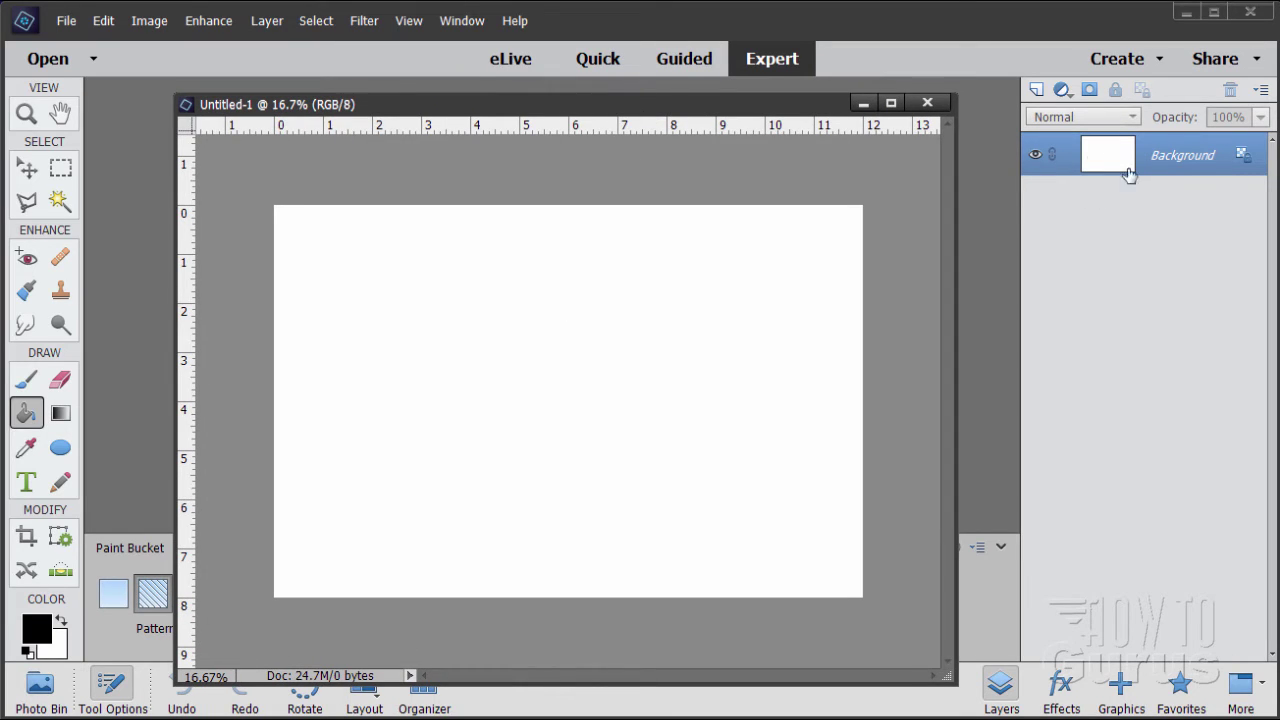
# - Fill a new layer above the Background with the interlocking ring pattern and hide that layer
pyautogui.click(1036, 89)
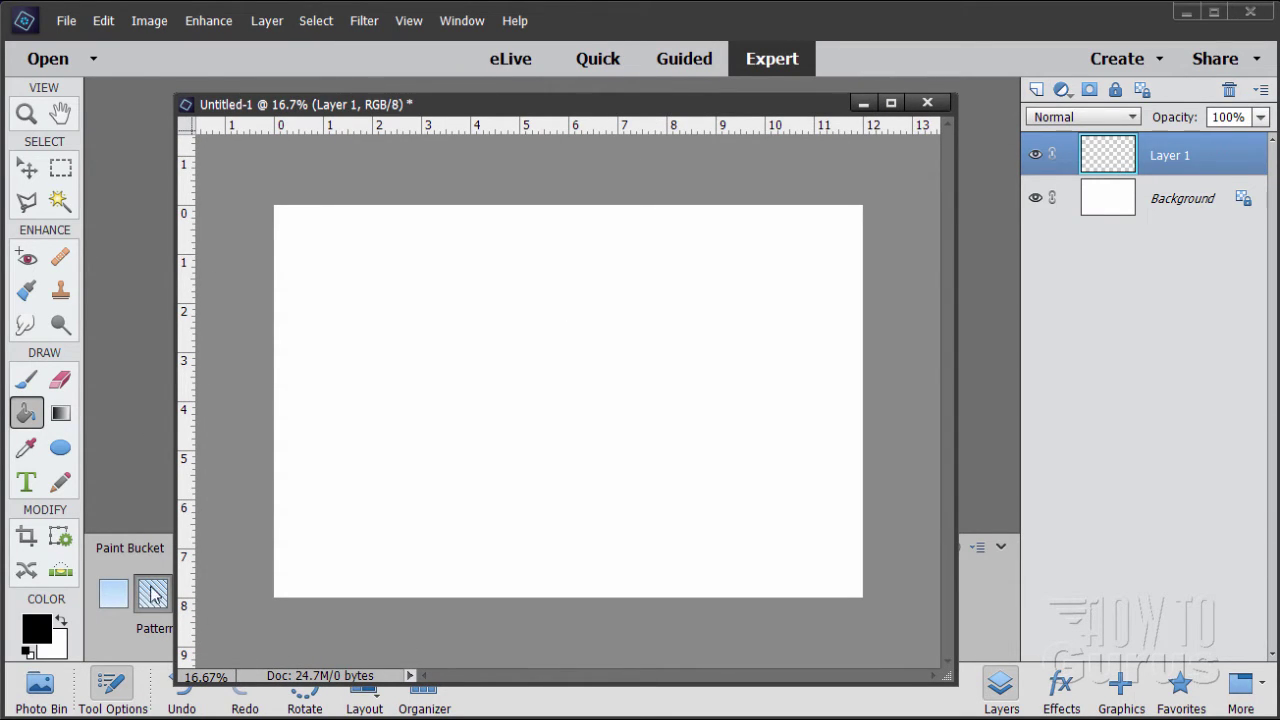
pyautogui.click(378, 370)
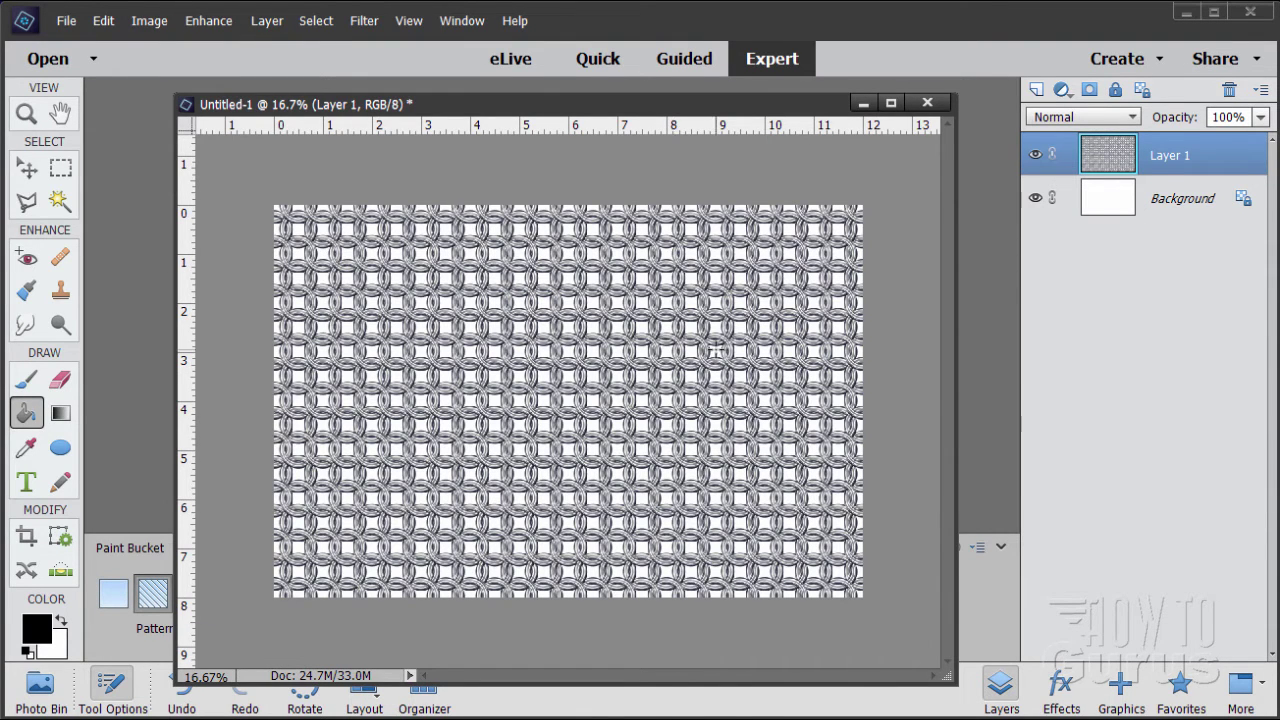
pyautogui.click(31, 170)
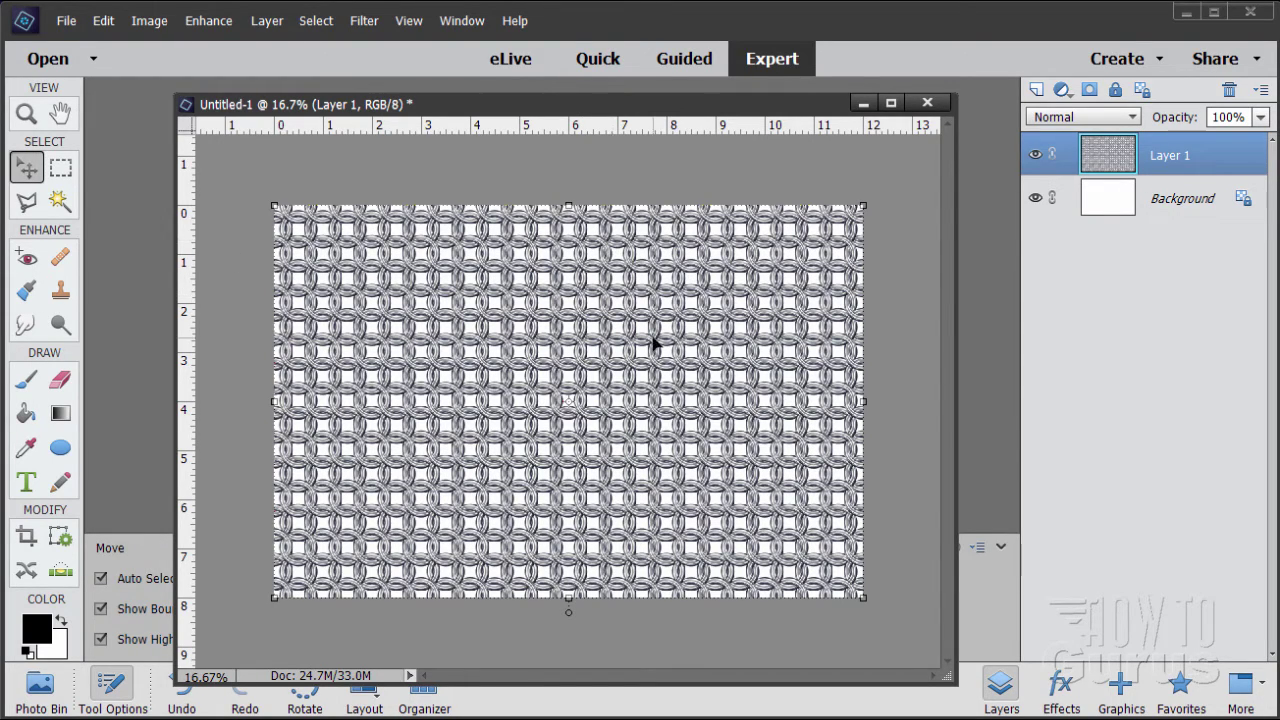
pyautogui.click(1036, 155)
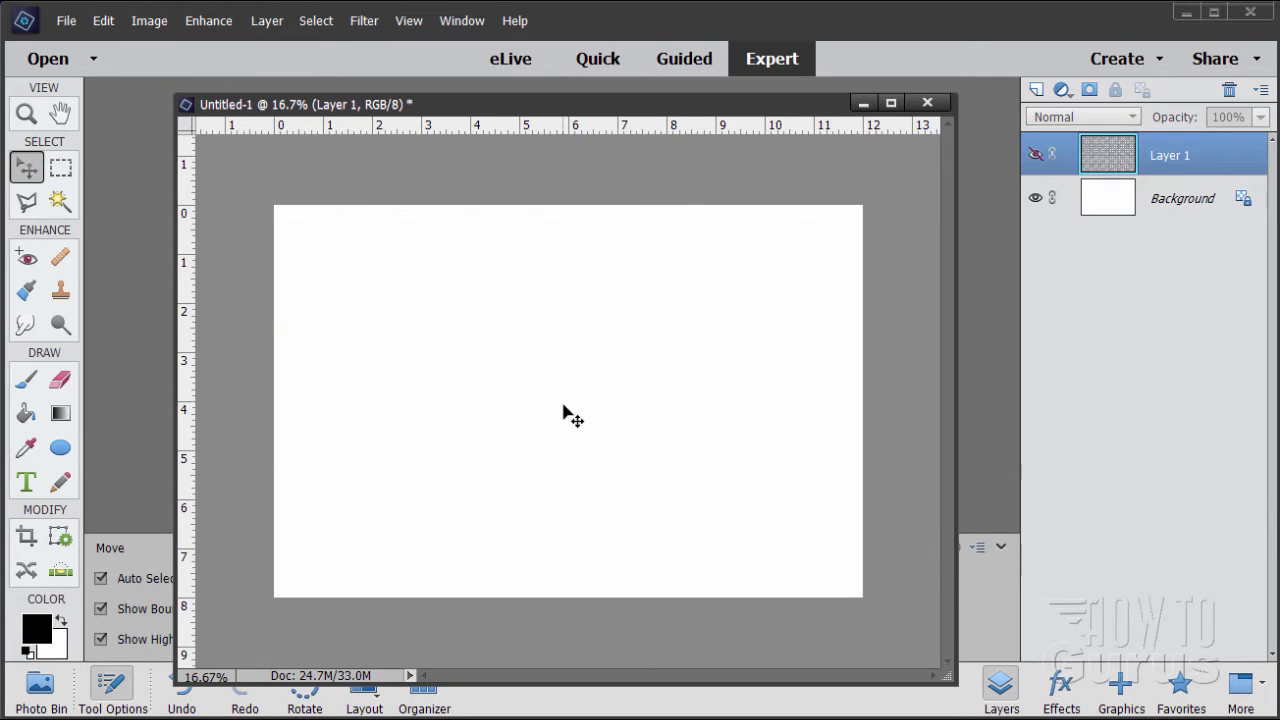
# - Copy the photo from the recently edited file afghanistan-80326_1280.jpg into the Untitled-1 document as a new layer and close the source file
pyautogui.click(66, 20)
pyautogui.moveTo(188, 102)
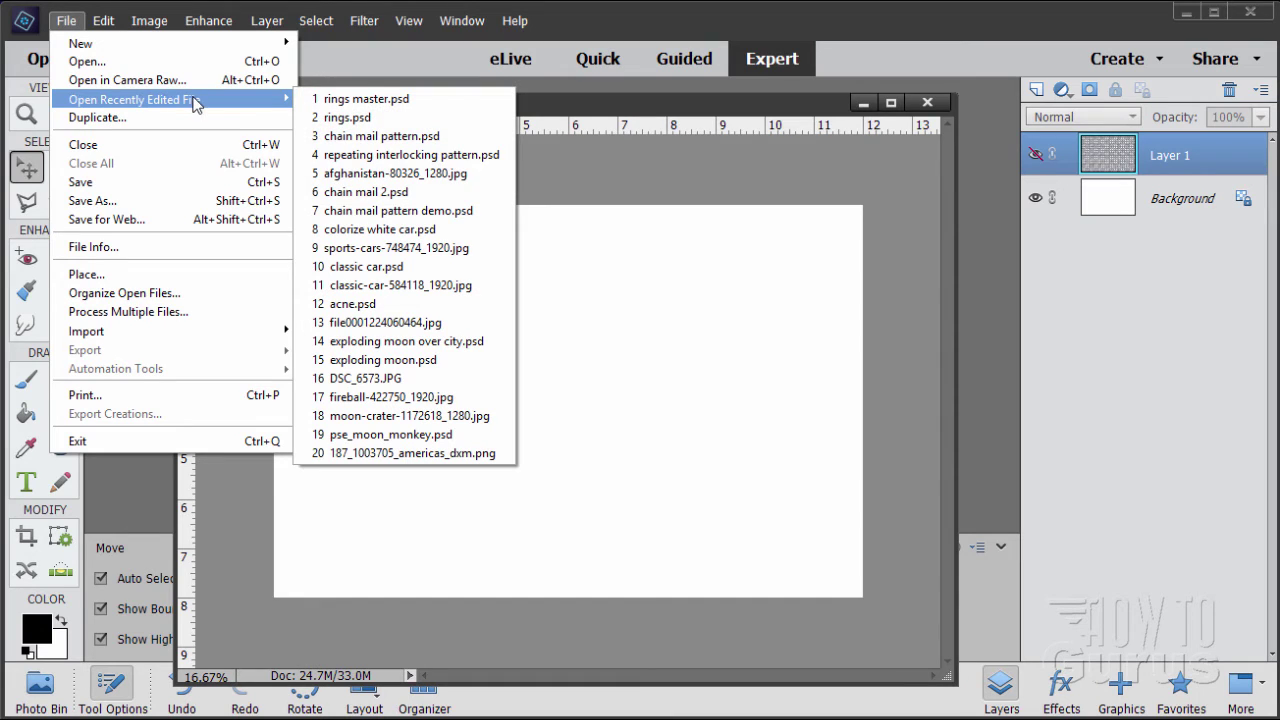
pyautogui.click(388, 173)
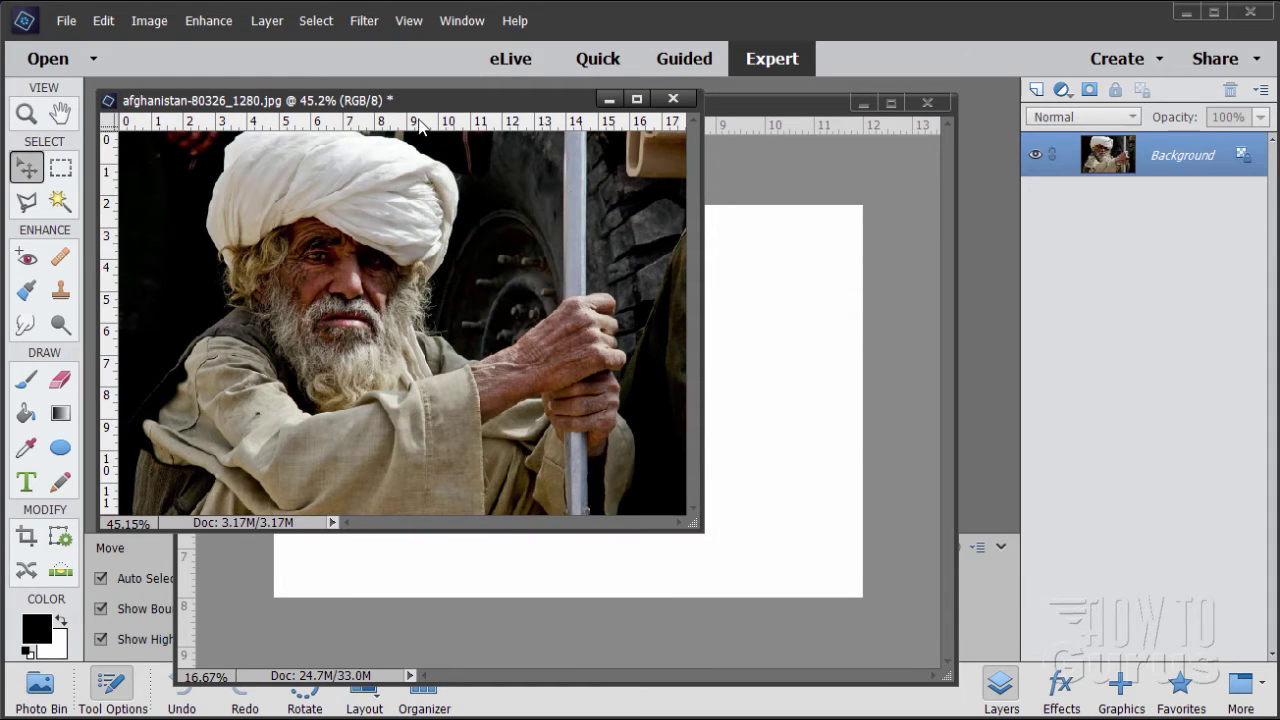
pyautogui.moveTo(419, 113); pyautogui.dragTo(962, 242)
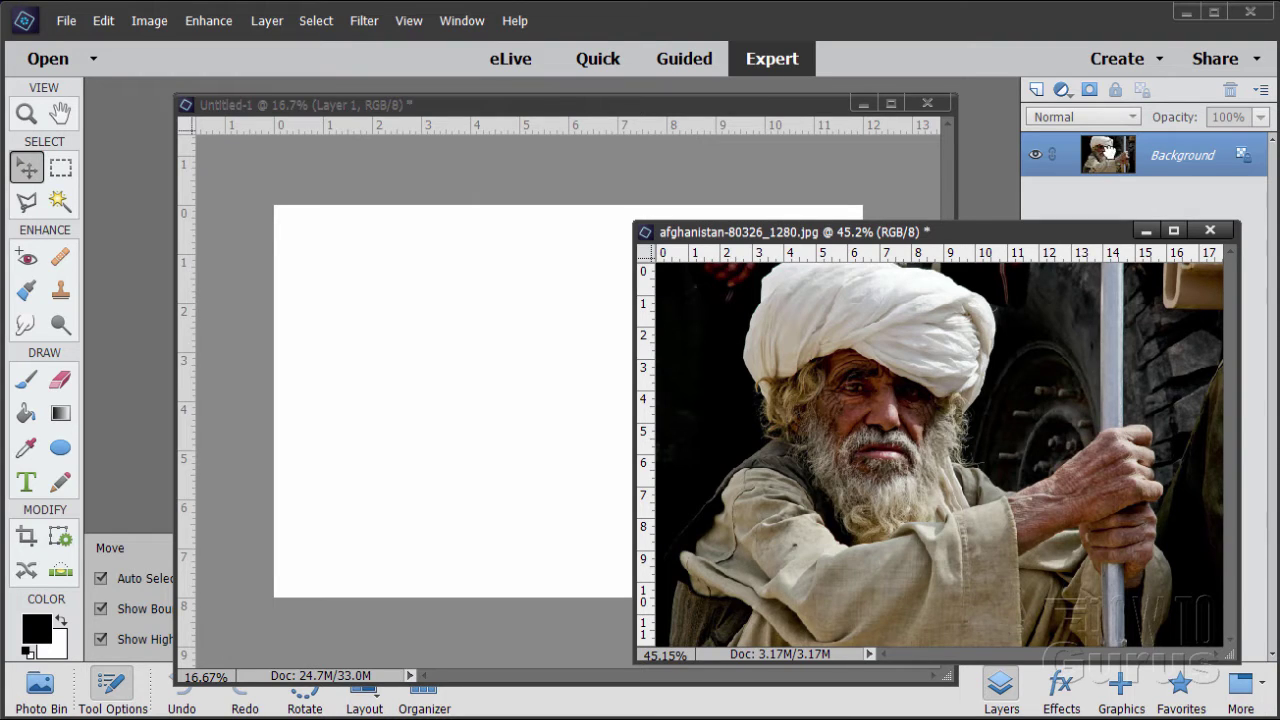
pyautogui.moveTo(1110, 155); pyautogui.dragTo(488, 547)
pyautogui.click(1210, 231)
# - Scale the photo layer up to about 9.8 inches wide and rest it on the canvas's bottom edge, slightly right of centre
pyautogui.moveTo(604, 456); pyautogui.dragTo(800, 274)
pyautogui.moveTo(764, 377); pyautogui.dragTo(712, 378)
pyautogui.moveTo(766, 313); pyautogui.dragTo(812, 261)
pyautogui.moveTo(544, 431); pyautogui.dragTo(556, 430)
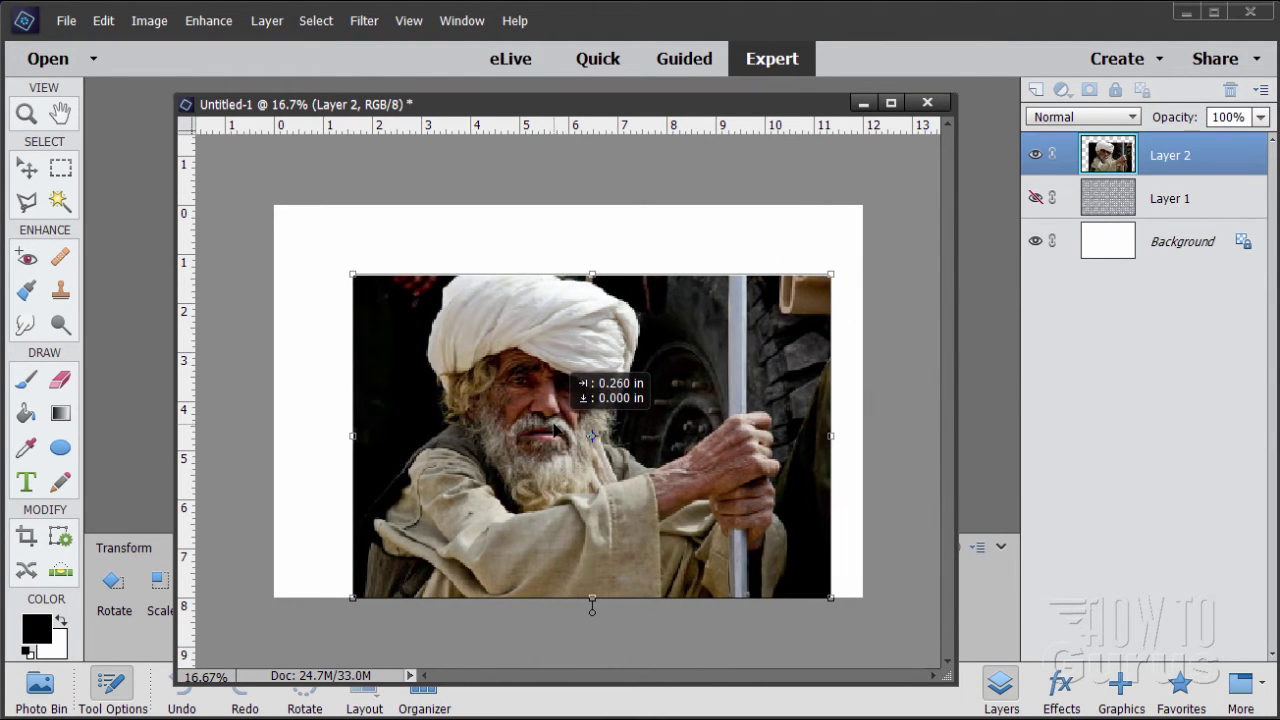
pyautogui.click(759, 610)
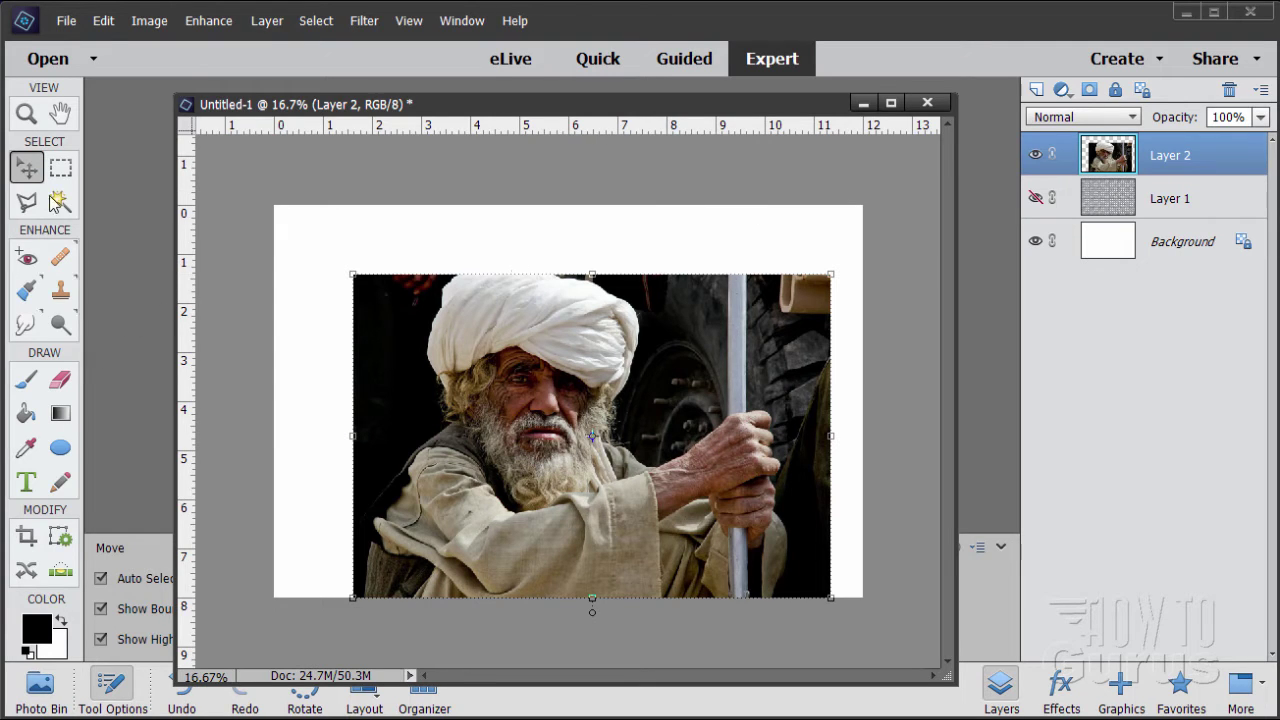
# - Draw a polygonal lasso selection around the upper part of the turban, extending above the photo's cropped edge to outline a rounded top
pyautogui.click(27, 114)
pyautogui.click(514, 286)
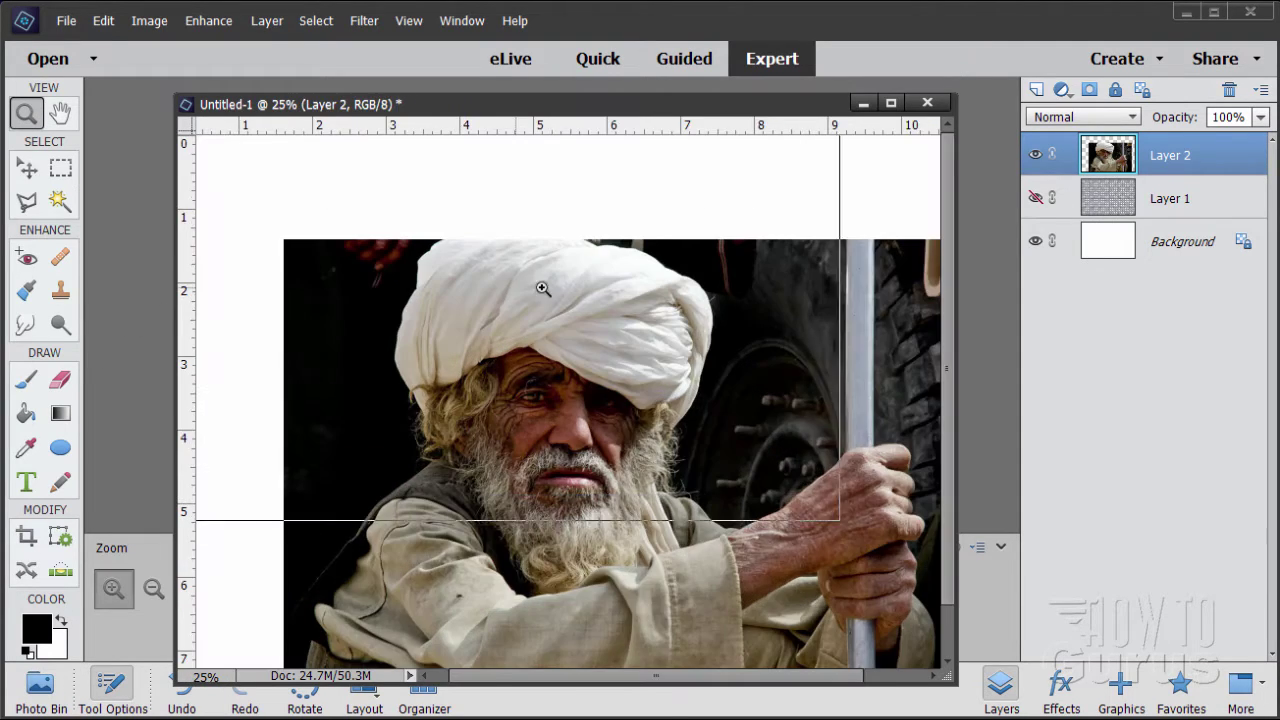
pyautogui.click(543, 289)
pyautogui.click(522, 325)
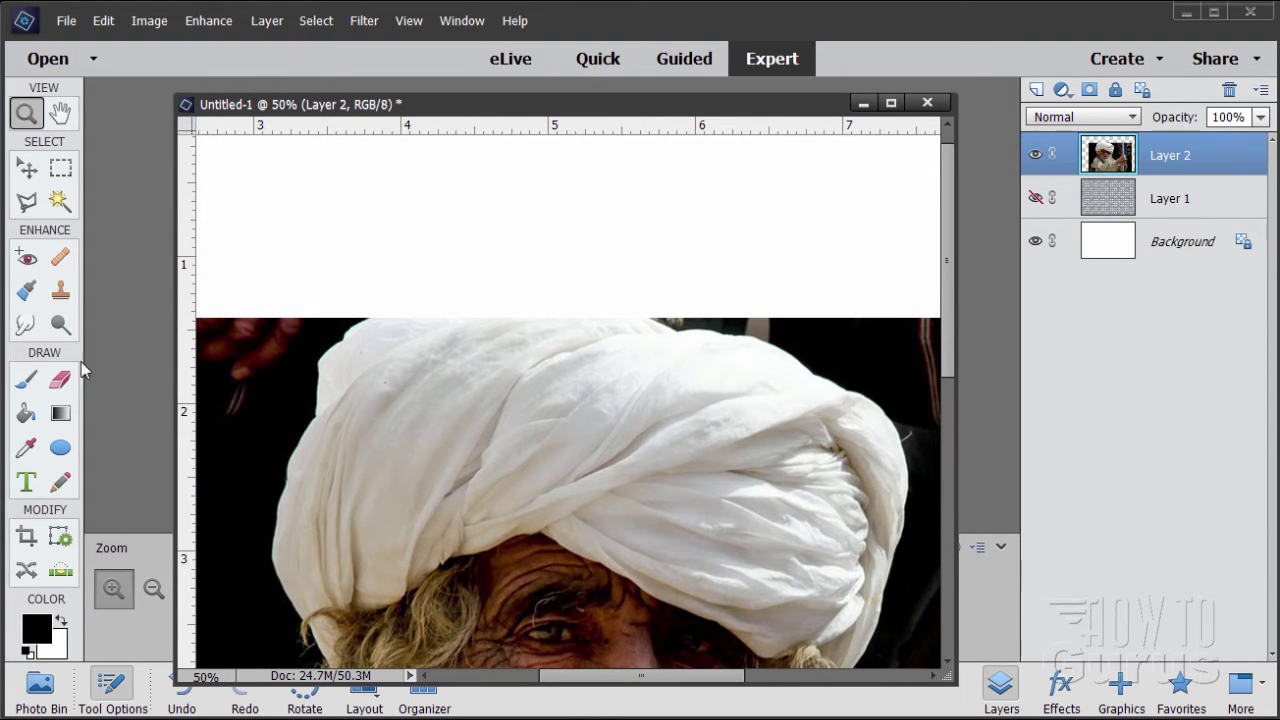
pyautogui.click(29, 203)
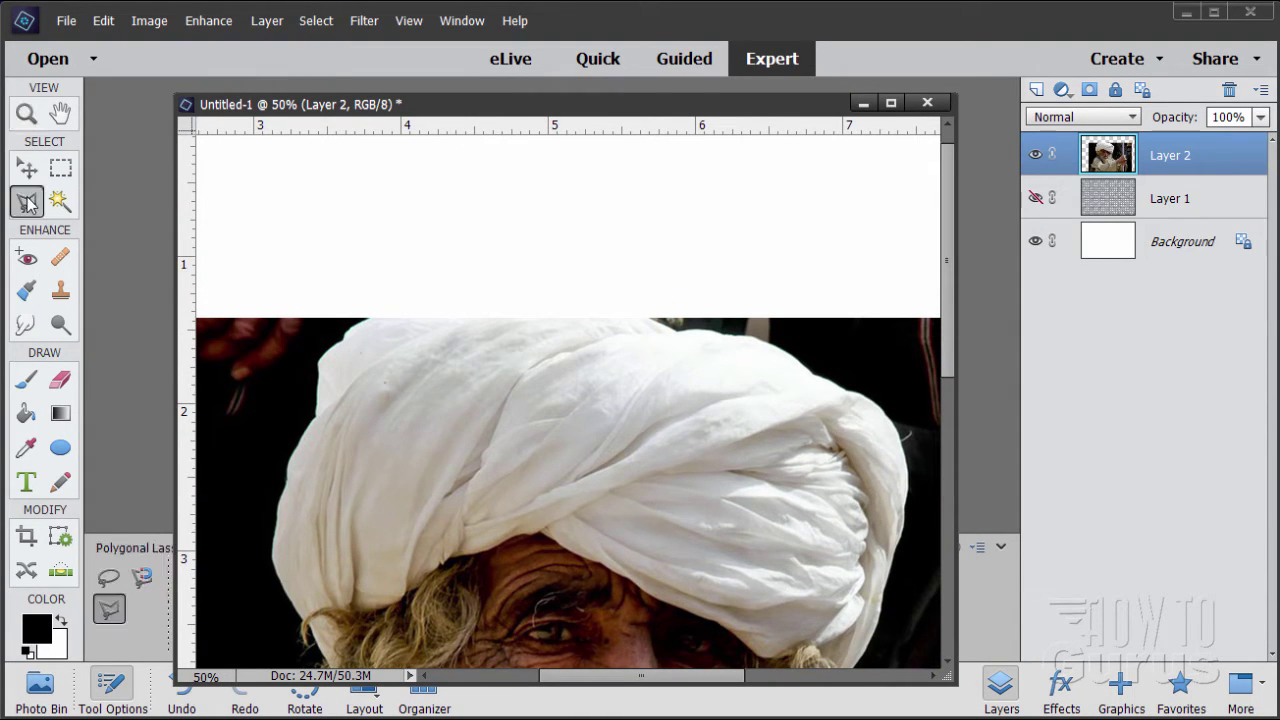
pyautogui.click(362, 320)
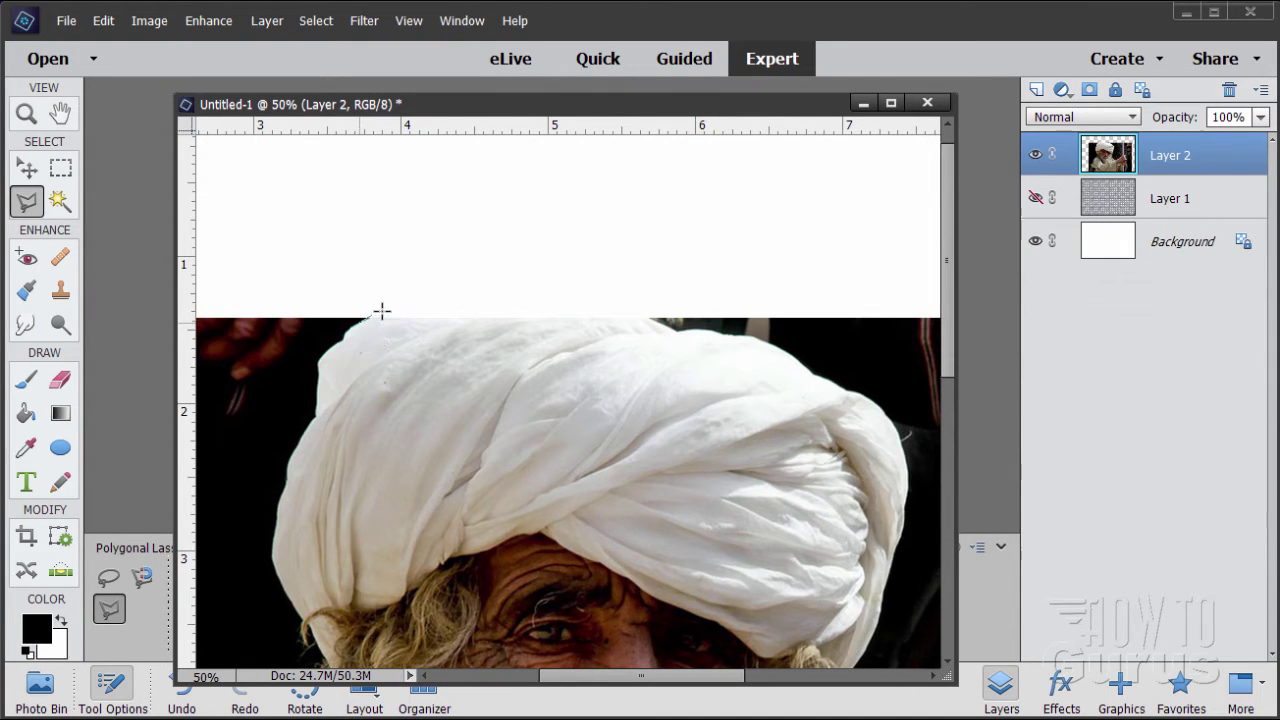
pyautogui.click(437, 299)
pyautogui.click(475, 292)
pyautogui.click(529, 288)
pyautogui.click(557, 295)
pyautogui.click(607, 291)
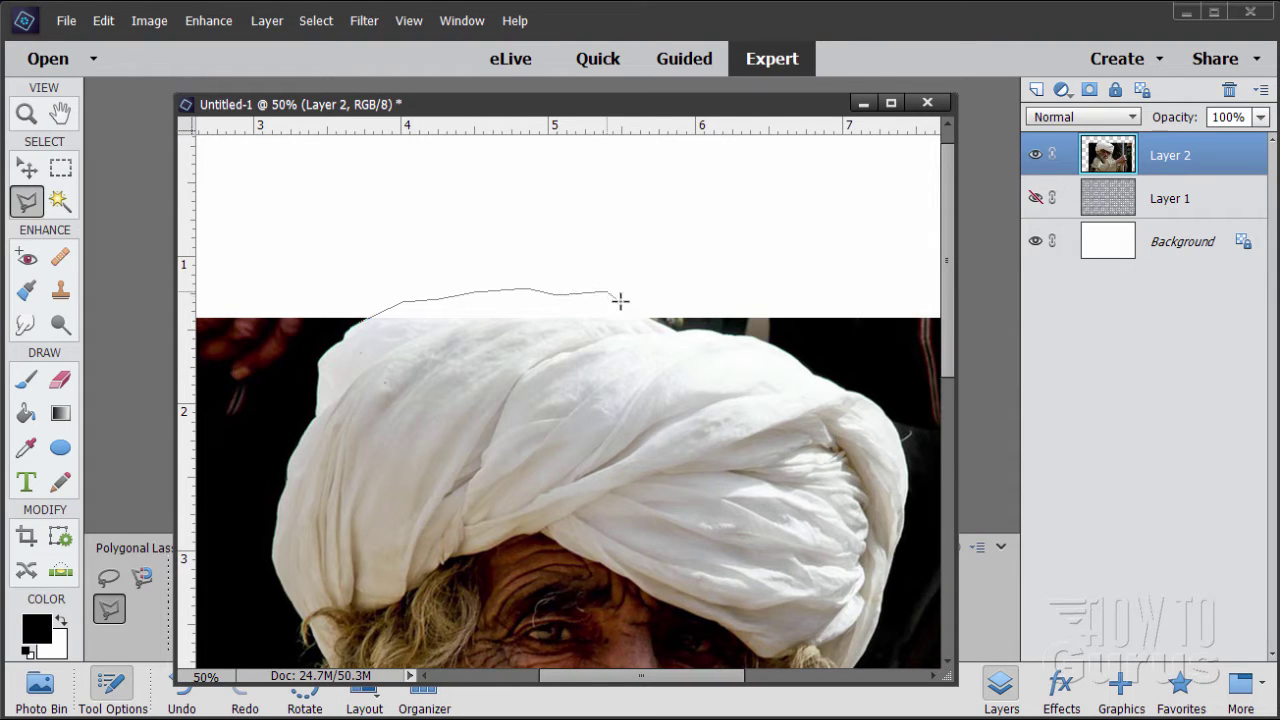
pyautogui.click(636, 304)
pyautogui.click(648, 320)
pyautogui.click(707, 373)
pyautogui.click(609, 484)
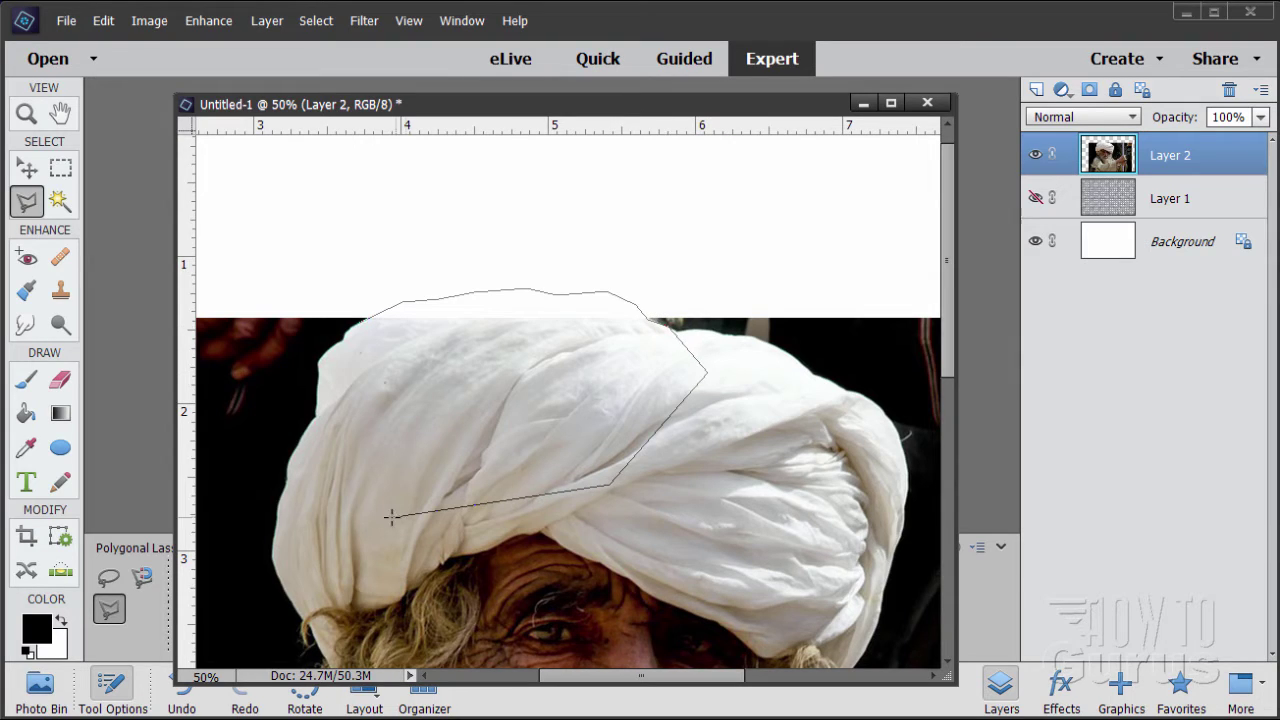
pyautogui.click(396, 516)
pyautogui.click(315, 516)
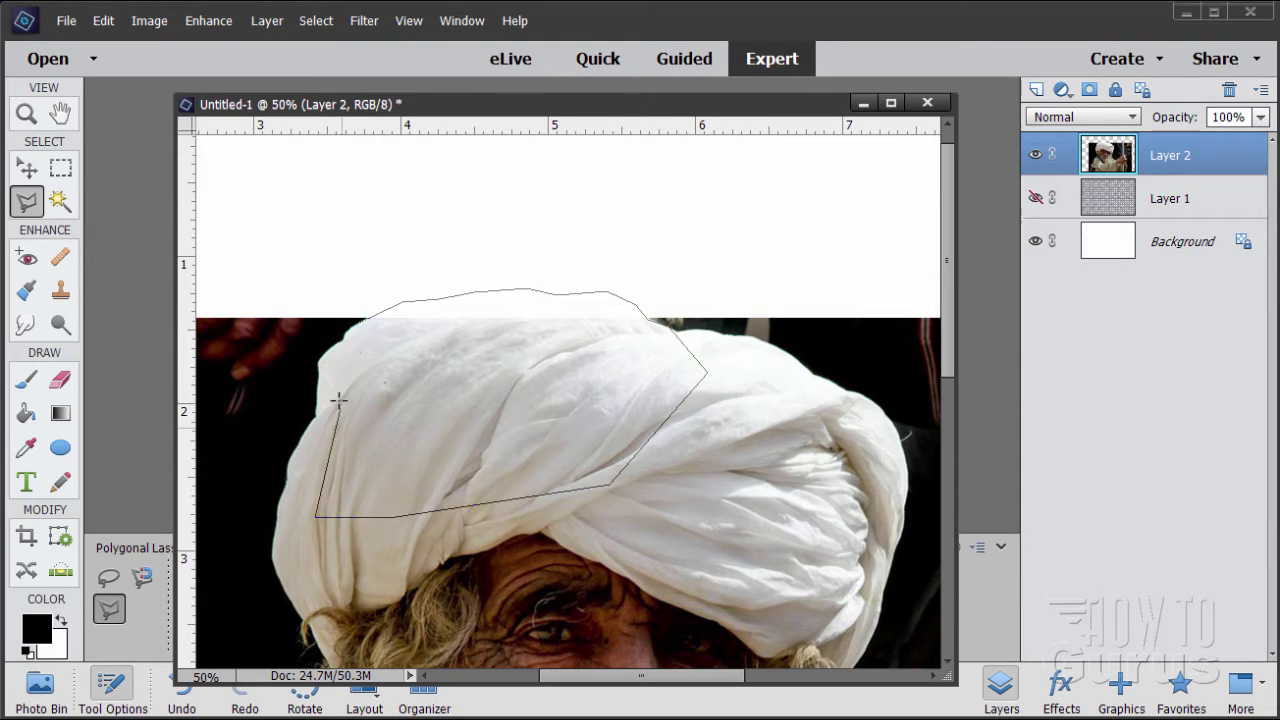
pyautogui.click(344, 332)
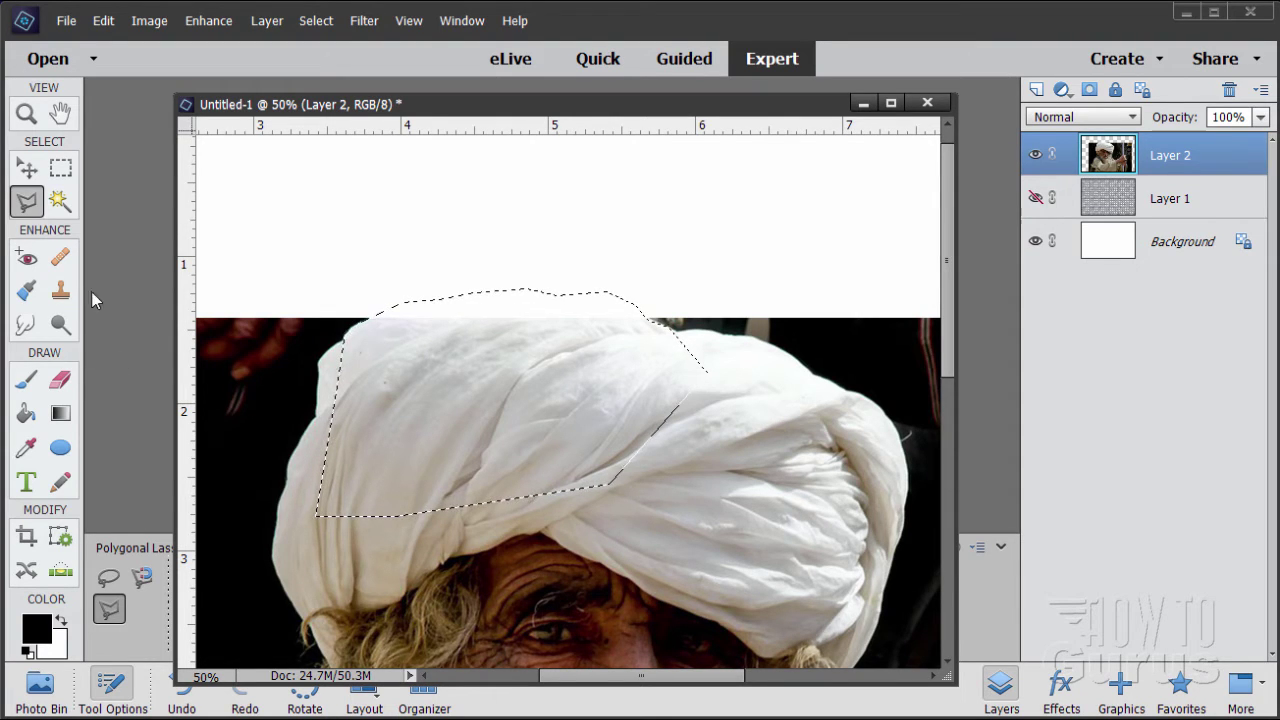
# - Rebuild the turban's missing top inside the selection by cloning white cloth from other parts of the turban with the Clone Stamp
pyautogui.click(60, 290)
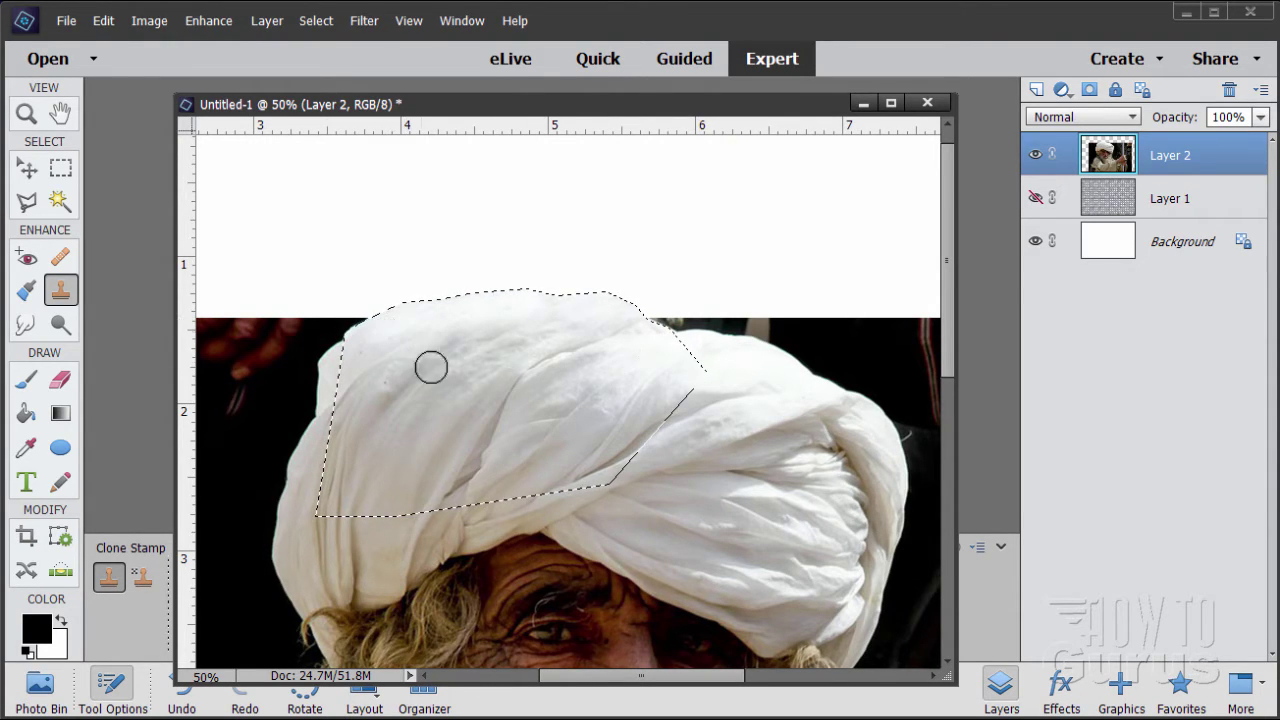
pyautogui.keyDown('alt'); pyautogui.click(643, 362); pyautogui.keyUp('alt')
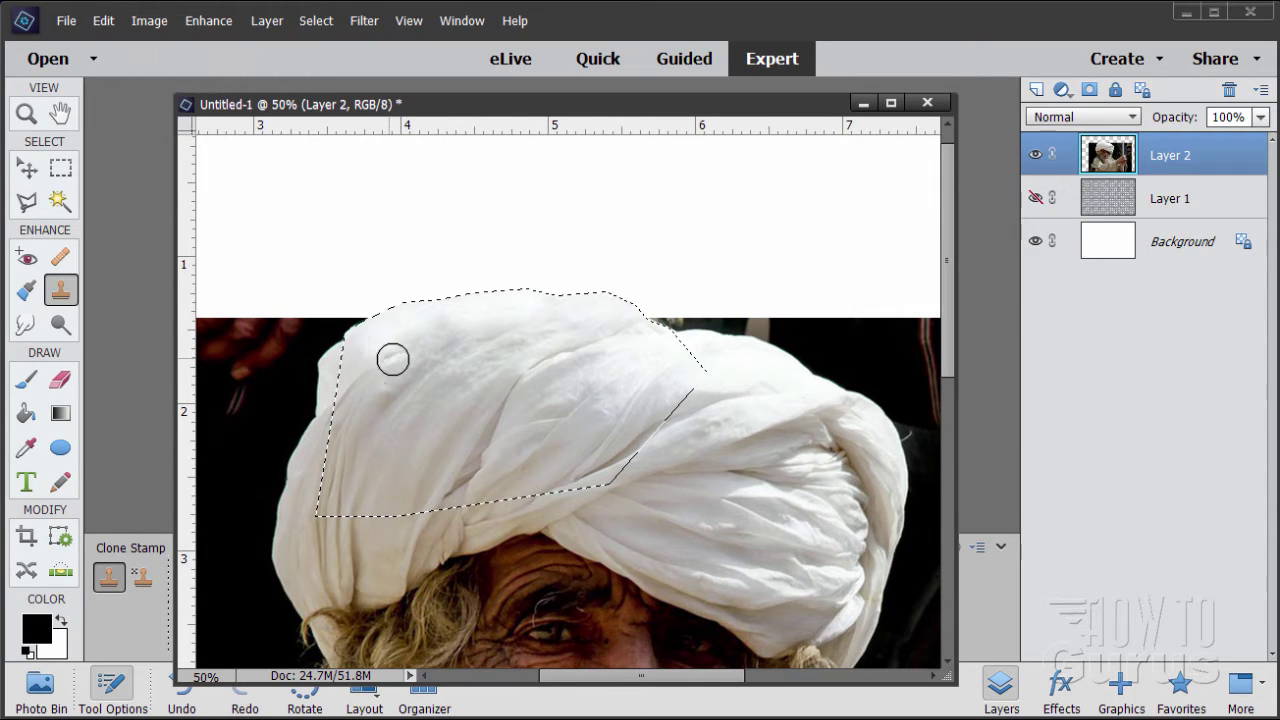
pyautogui.keyDown('alt'); pyautogui.click(577, 380); pyautogui.keyUp('alt')
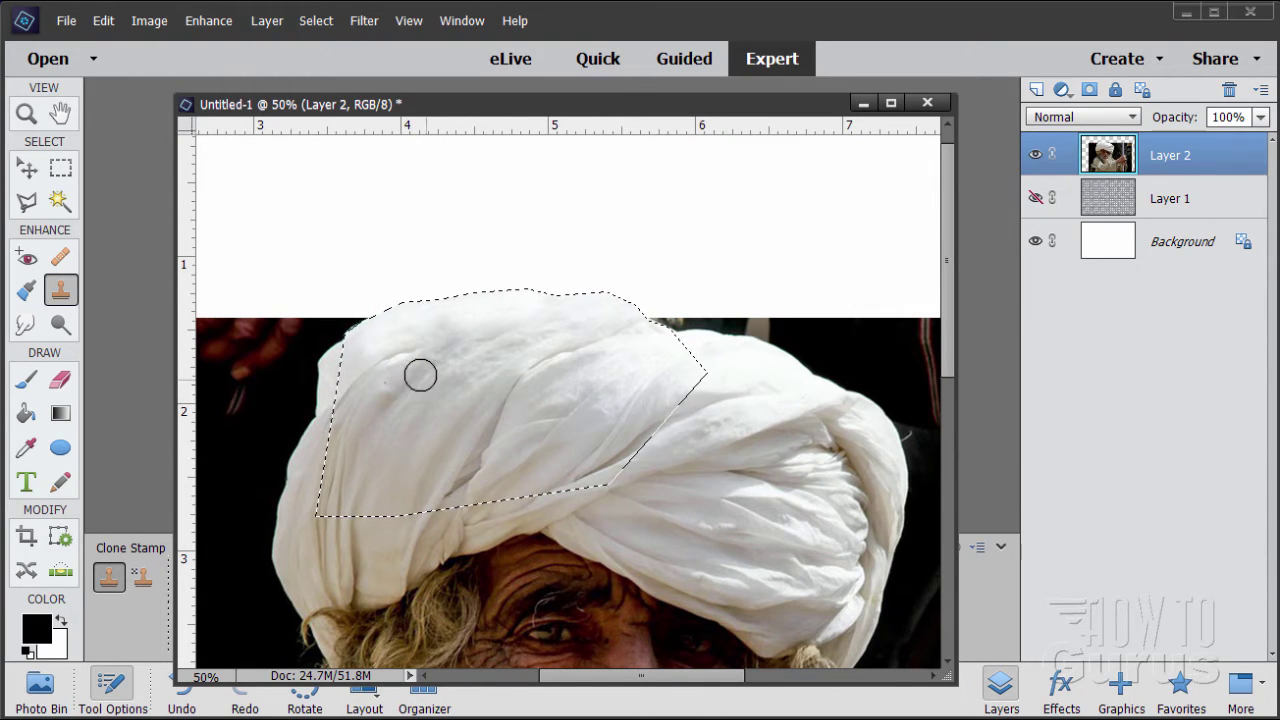
pyautogui.click(436, 374)
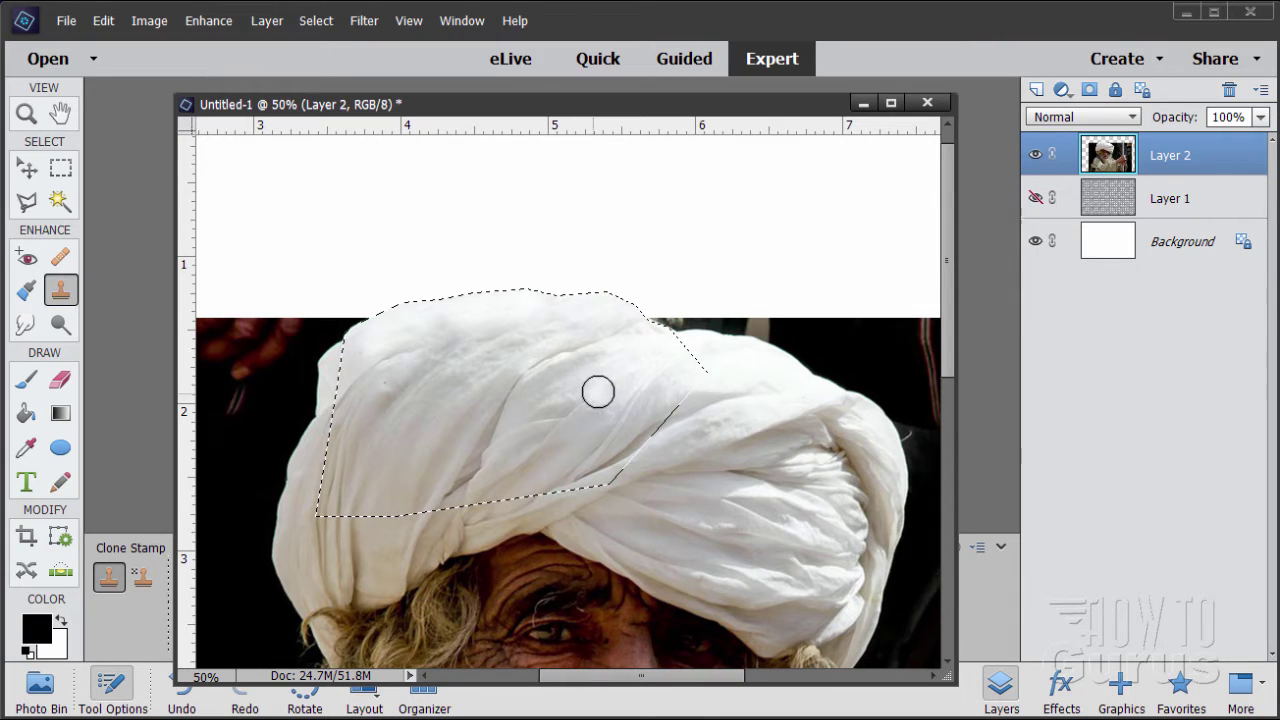
pyautogui.keyDown('alt'); pyautogui.click(441, 376); pyautogui.keyUp('alt')
pyautogui.keyDown('alt'); pyautogui.click(488, 351); pyautogui.keyUp('alt')
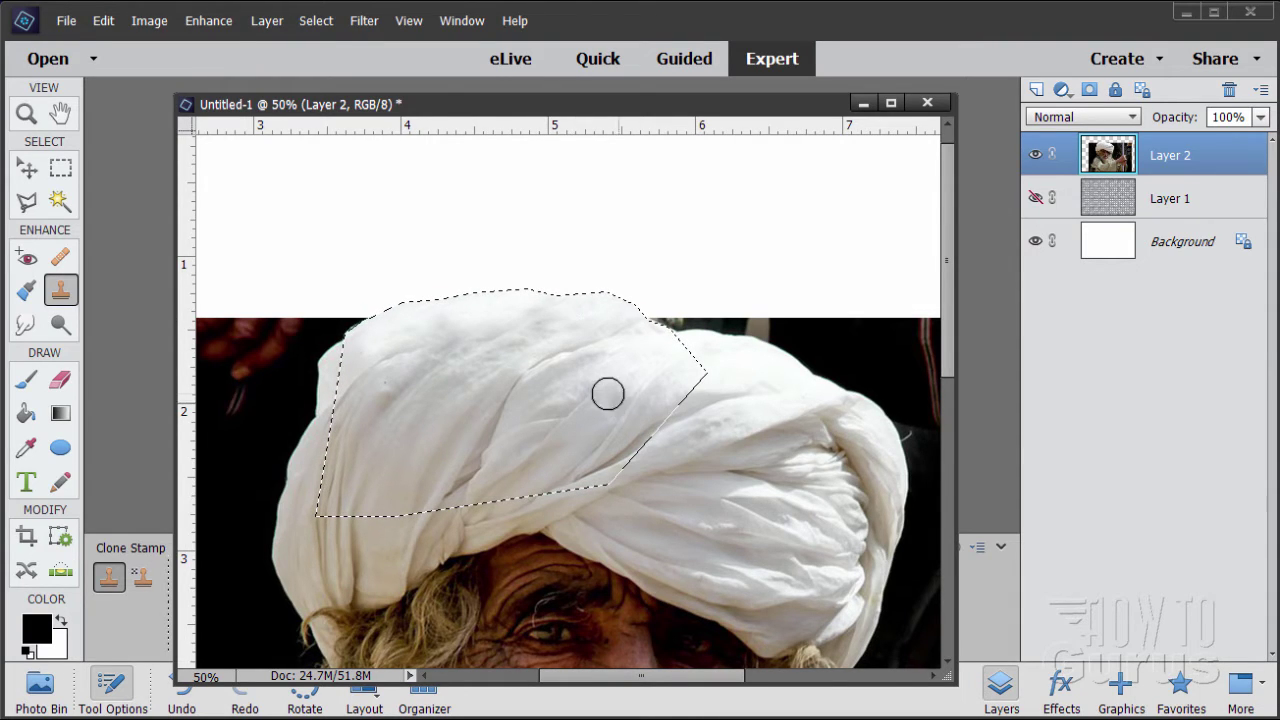
# - Clear the selection and extend the metal pole from the photo's cropped edge up to the canvas top with the Clone Stamp
pyautogui.click(320, 21)
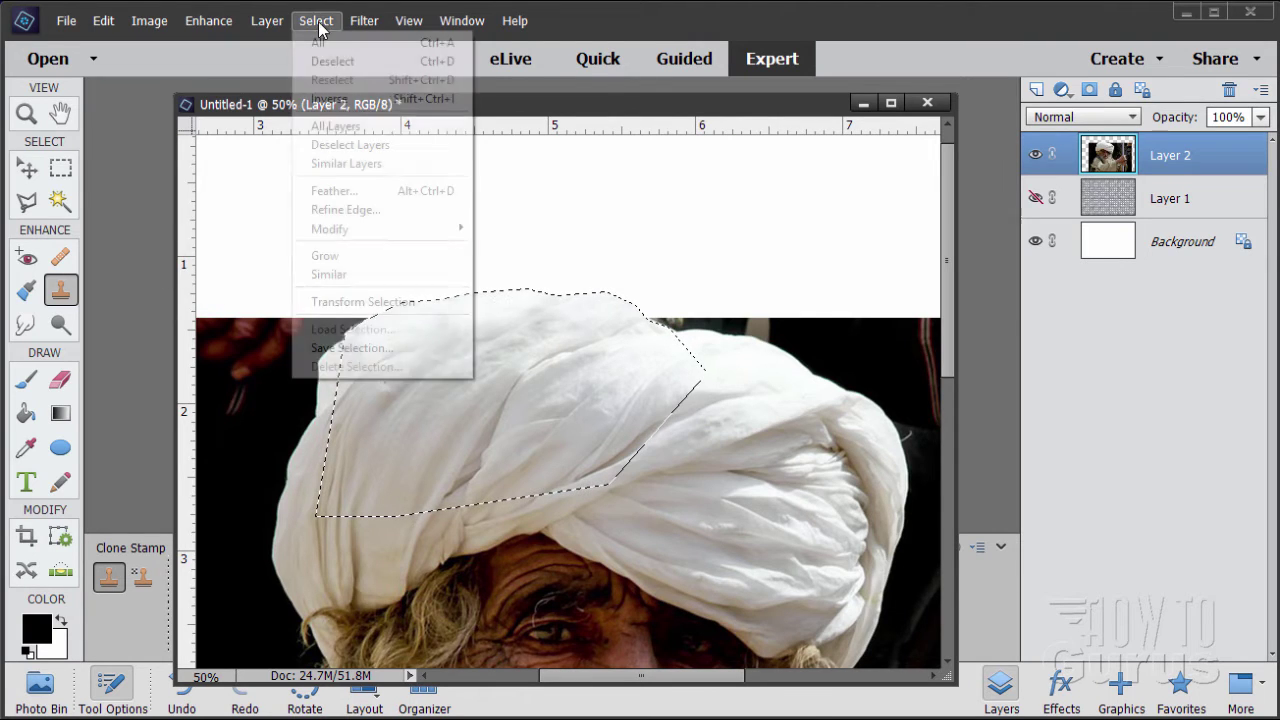
pyautogui.click(330, 57)
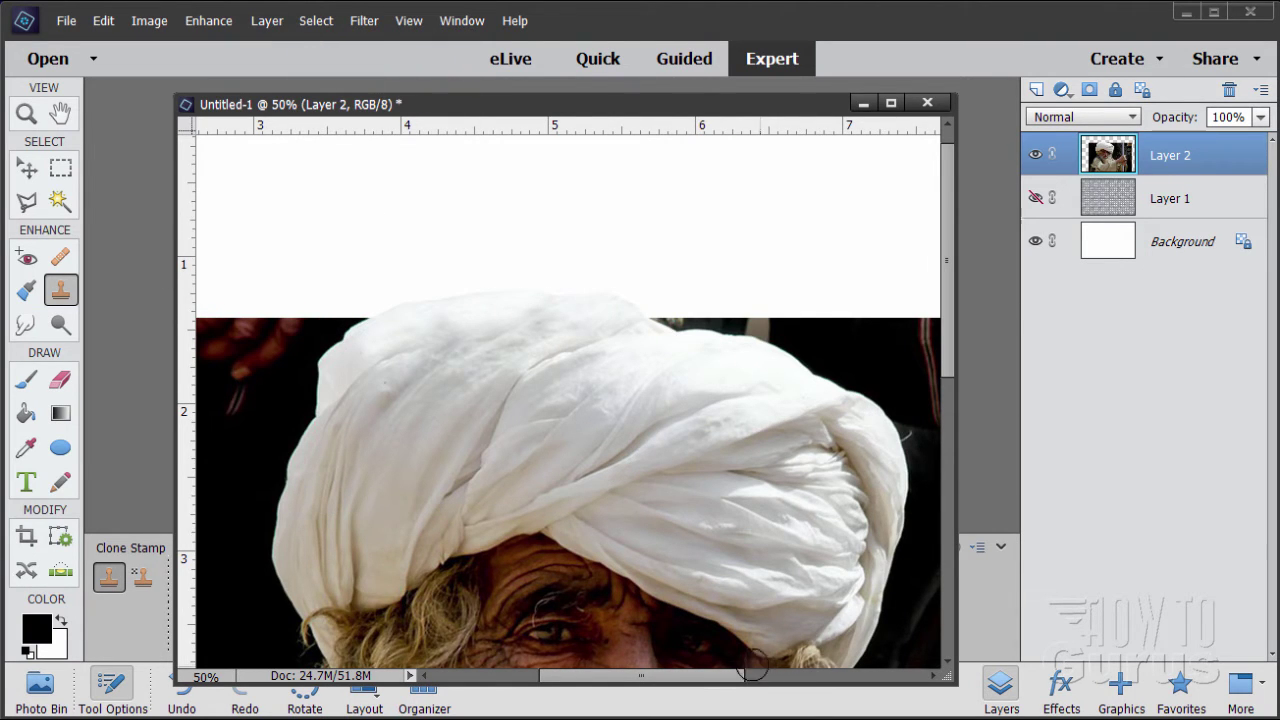
pyautogui.moveTo(740, 676); pyautogui.dragTo(908, 668)
pyautogui.hotkey('ctrl', 'z')
pyautogui.hotkey('ctrl', 'z')
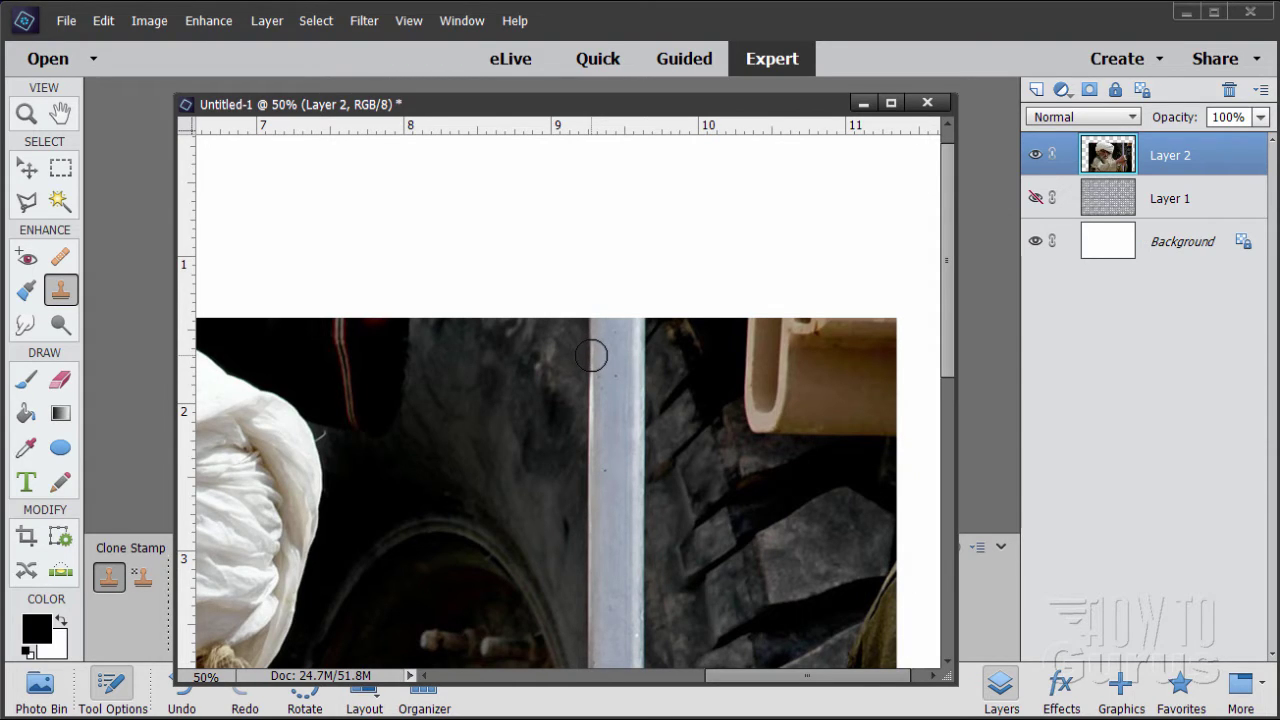
pyautogui.moveTo(591, 355)
pyautogui.mouseDown()
pyautogui.moveTo(606, 240)
pyautogui.moveTo(623, 331)
pyautogui.moveTo(633, 278)
pyautogui.moveTo(632, 317)
pyautogui.moveTo(631, 210)
pyautogui.moveTo(610, 279)
pyautogui.moveTo(603, 177)
pyautogui.moveTo(615, 210)
pyautogui.moveTo(631, 205)
pyautogui.moveTo(632, 141)
pyautogui.moveTo(609, 194)
pyautogui.mouseUp()
pyautogui.scroll(1, 633, 296)
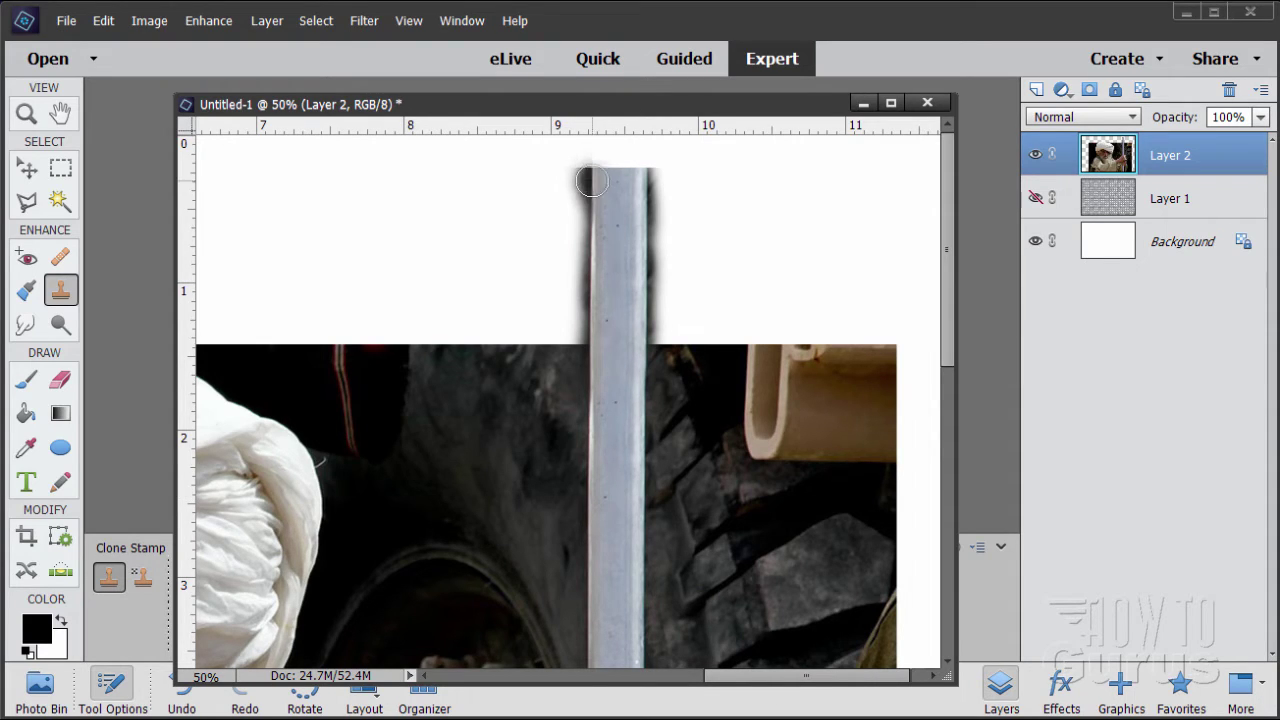
pyautogui.moveTo(591, 177)
pyautogui.mouseDown()
pyautogui.moveTo(596, 143)
pyautogui.moveTo(600, 168)
pyautogui.moveTo(631, 179)
pyautogui.moveTo(605, 150)
pyautogui.moveTo(618, 164)
pyautogui.moveTo(616, 225)
pyautogui.mouseUp()
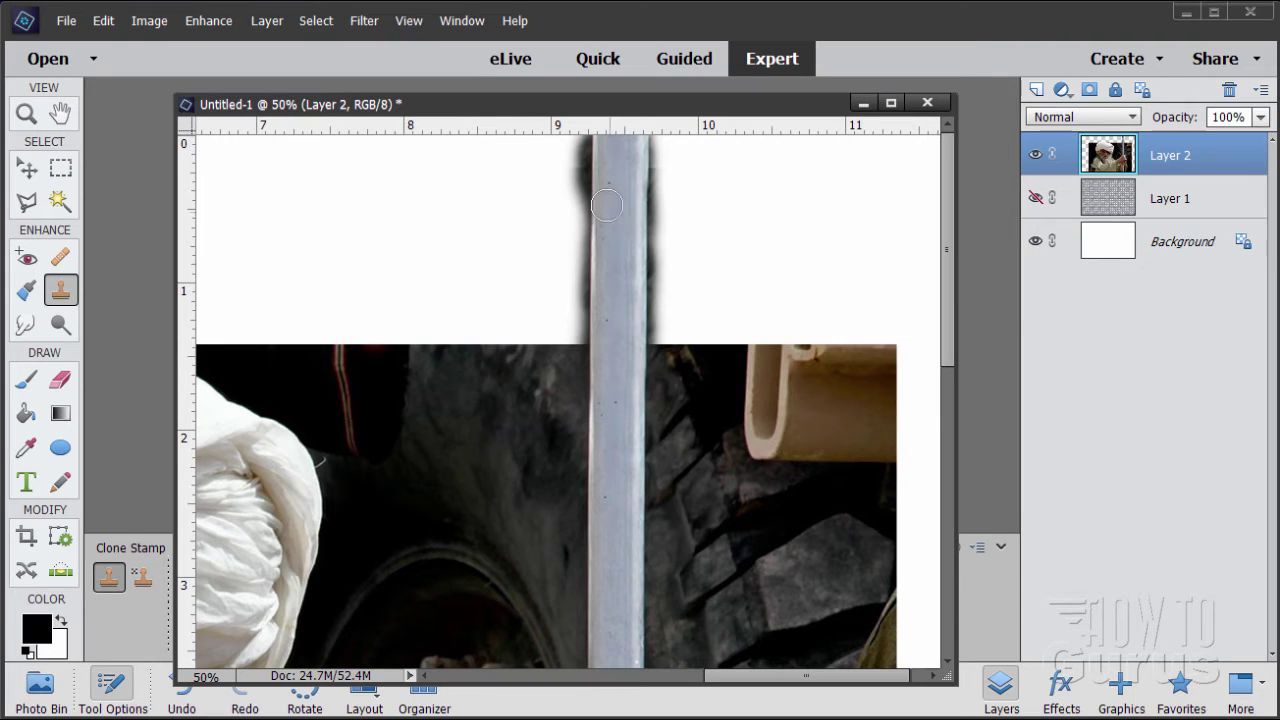
pyautogui.moveTo(592, 192)
pyautogui.mouseDown()
pyautogui.moveTo(592, 358)
pyautogui.moveTo(587, 343)
pyautogui.moveTo(629, 356)
pyautogui.moveTo(644, 322)
pyautogui.moveTo(643, 149)
pyautogui.mouseUp()
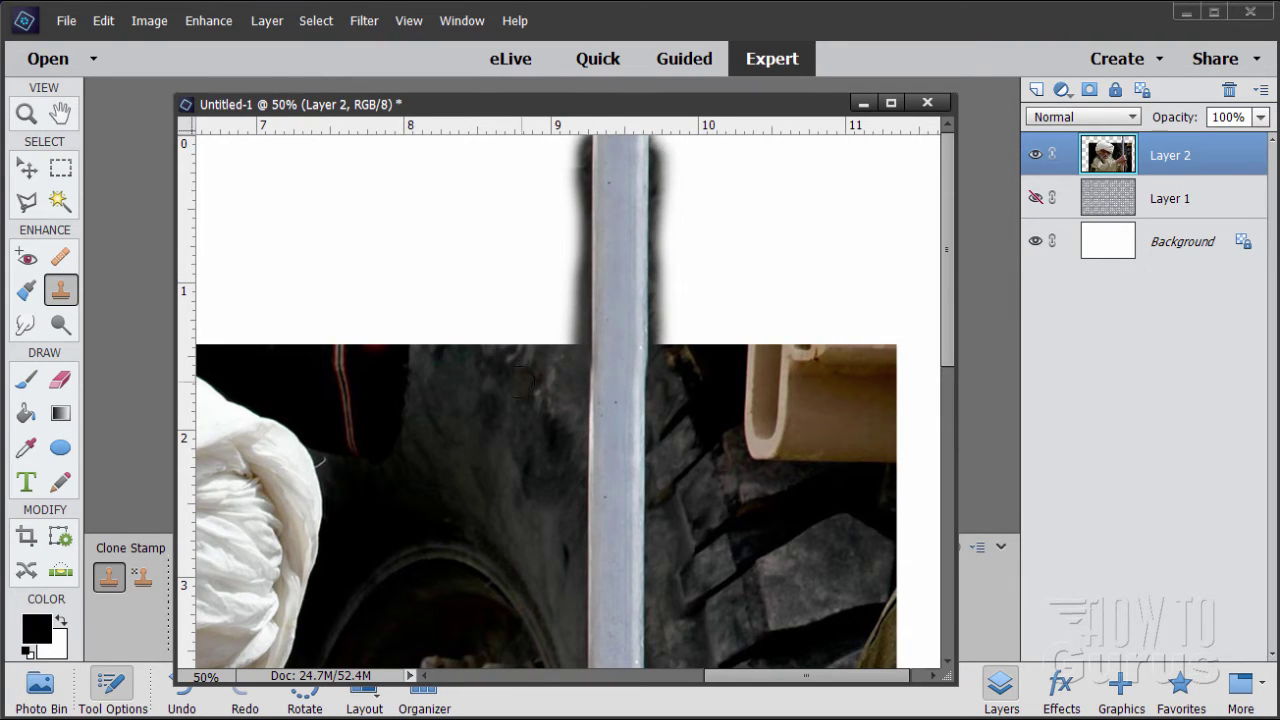
pyautogui.click(350, 252)
pyautogui.hotkey('ctrl', 'z')
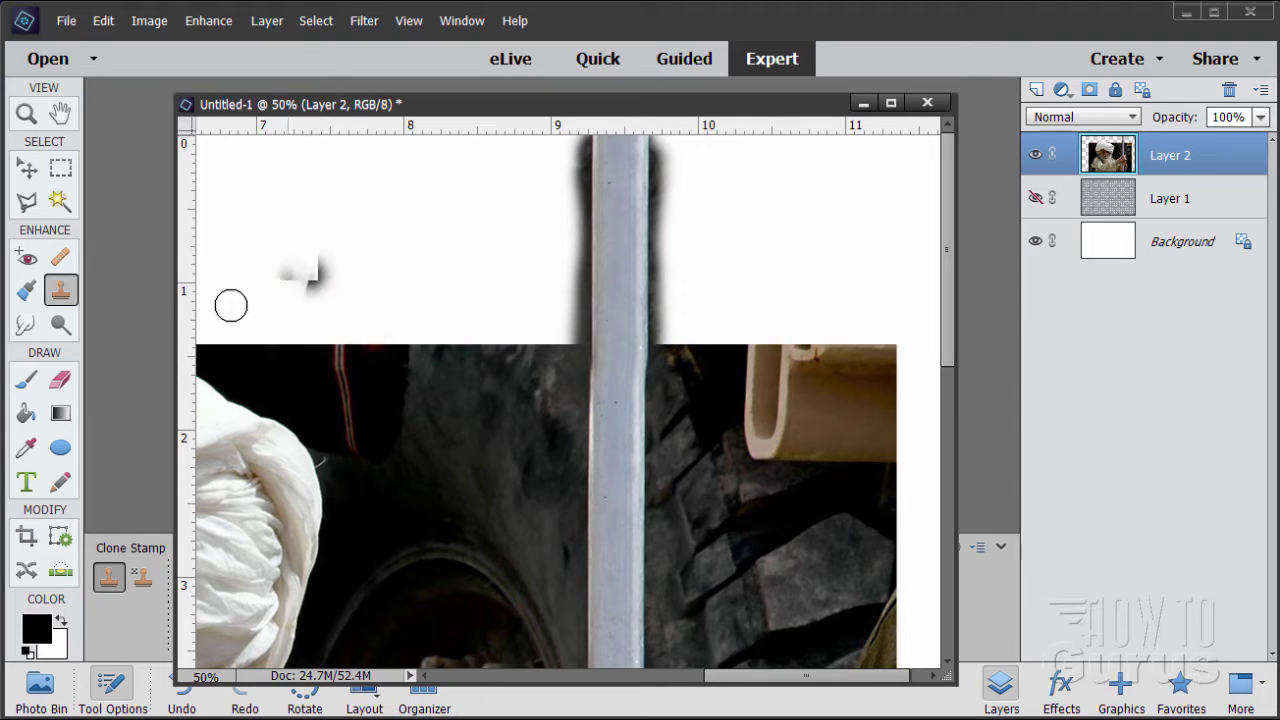
# - Draw a loose freehand lasso selection around the whole man, including the turban, both hands and the extended pole
pyautogui.click(26, 113)
pyautogui.click(395, 358)
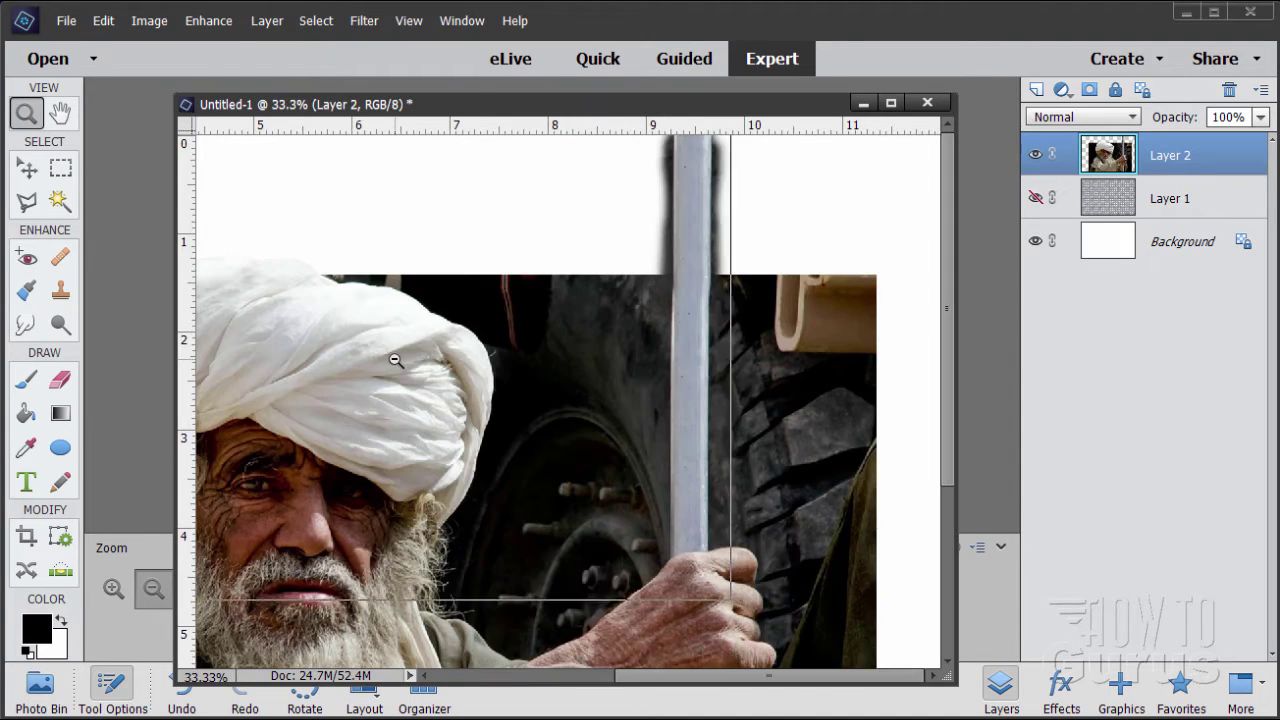
pyautogui.click(393, 357)
pyautogui.click(386, 347)
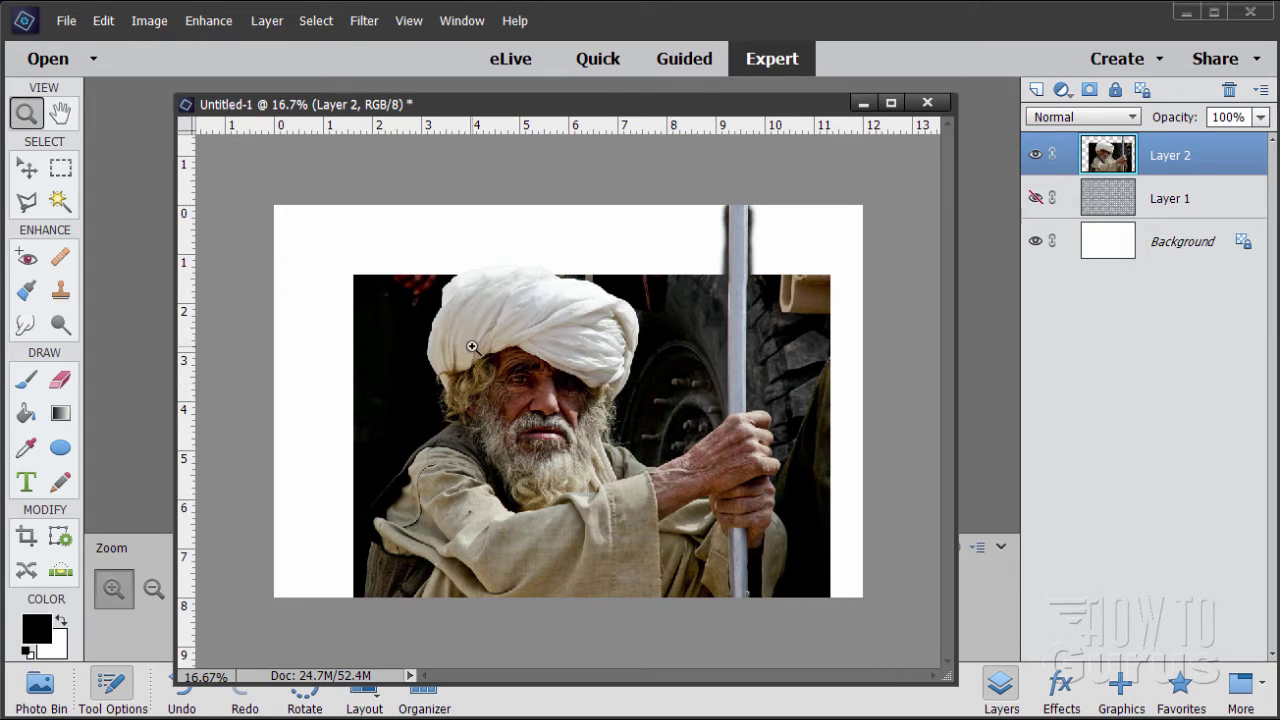
pyautogui.click(426, 418)
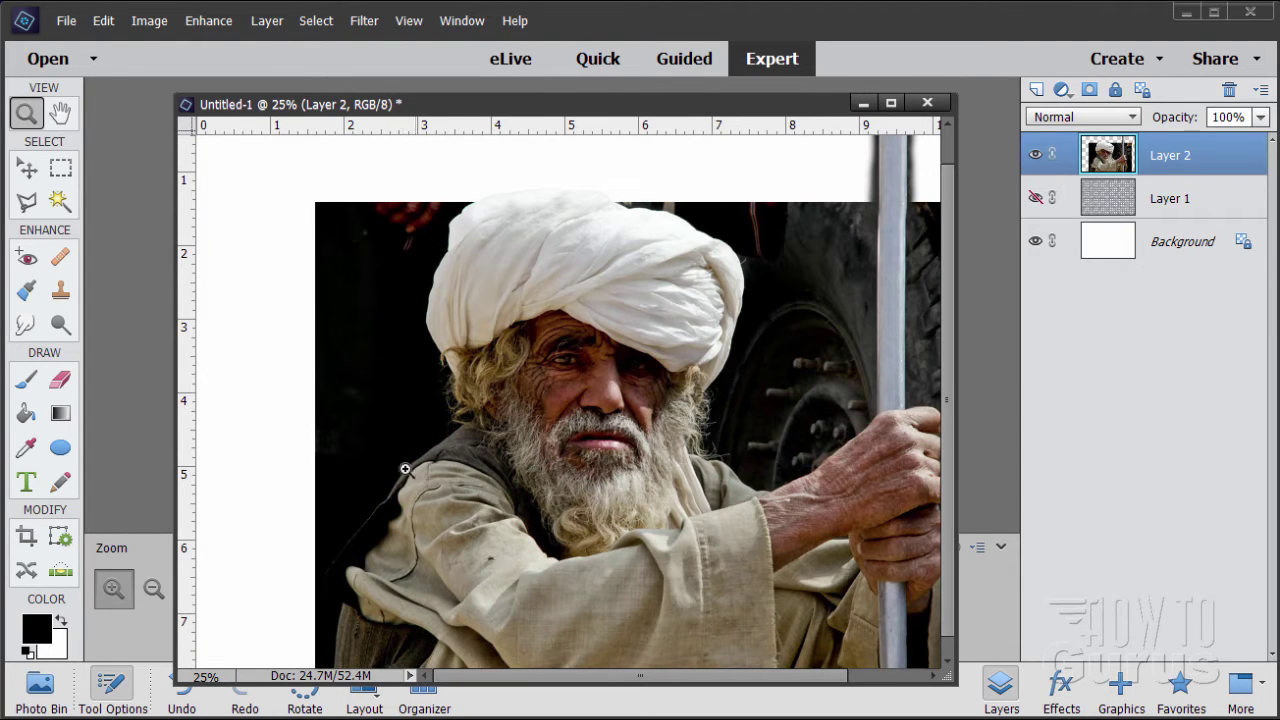
pyautogui.press('l')
pyautogui.scroll(-1, 272, 238)
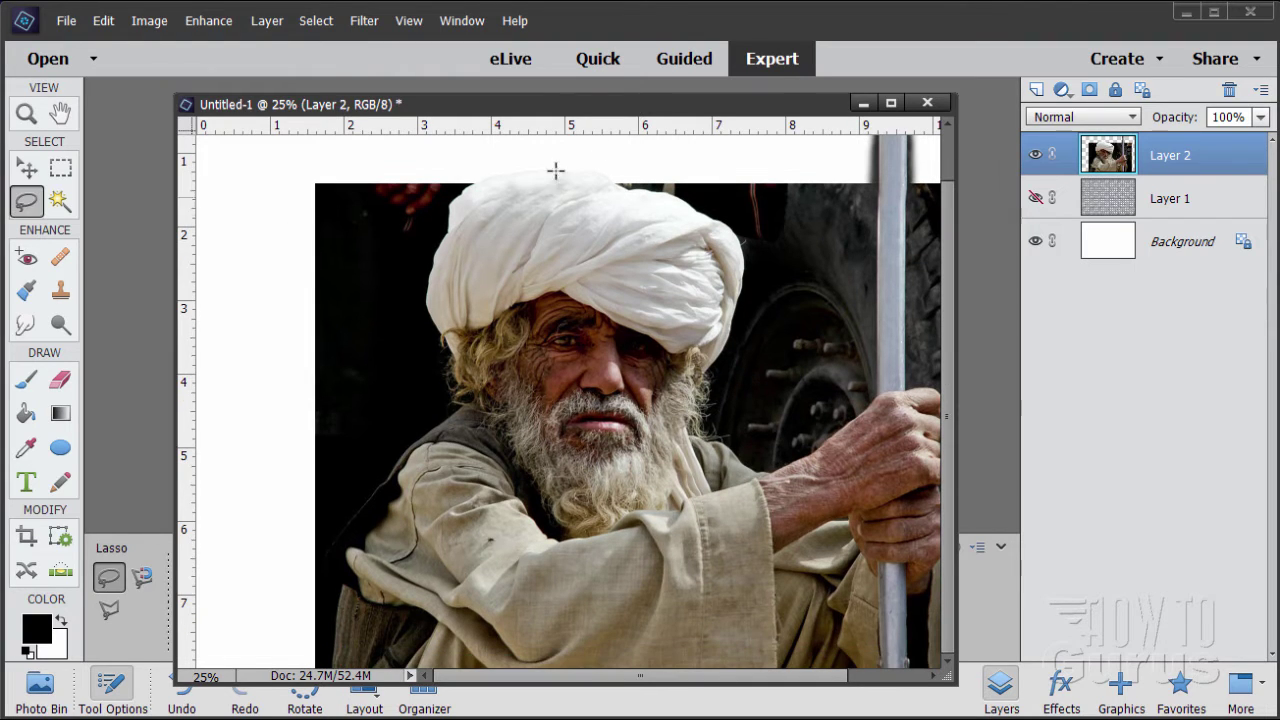
pyautogui.moveTo(651, 90); pyautogui.dragTo(647, 25)
pyautogui.moveTo(957, 427); pyautogui.dragTo(1124, 421)
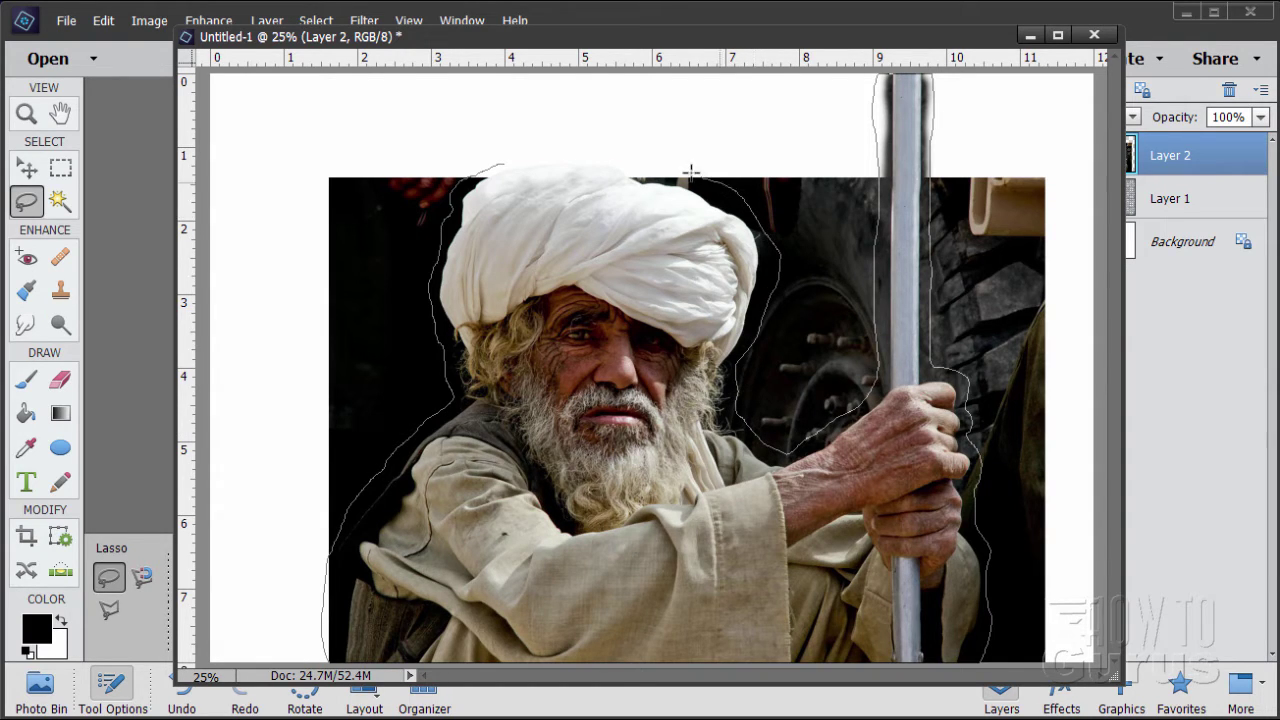
pyautogui.moveTo(488, 168); pyautogui.dragTo(487, 168)
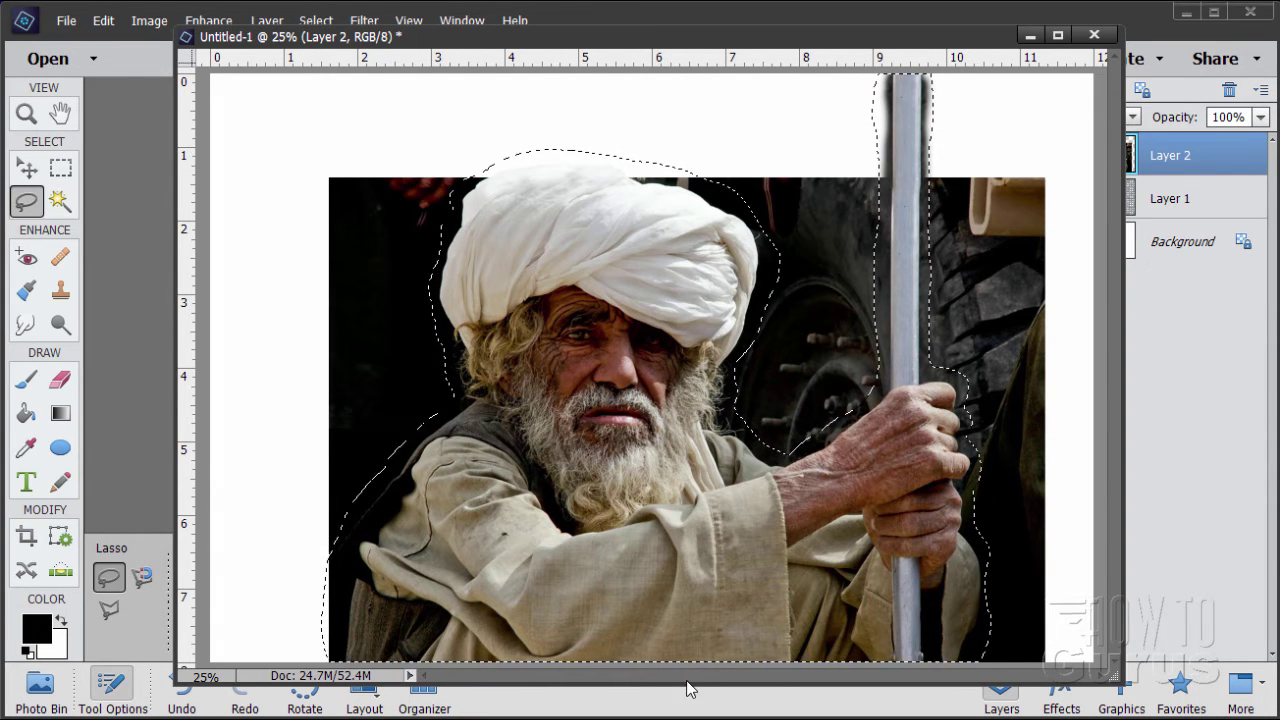
# - Open Refine Edge for the lasso selection and set the Refine Radius brush size to 110 for the hair edge
pyautogui.moveTo(660, 681); pyautogui.dragTo(663, 522)
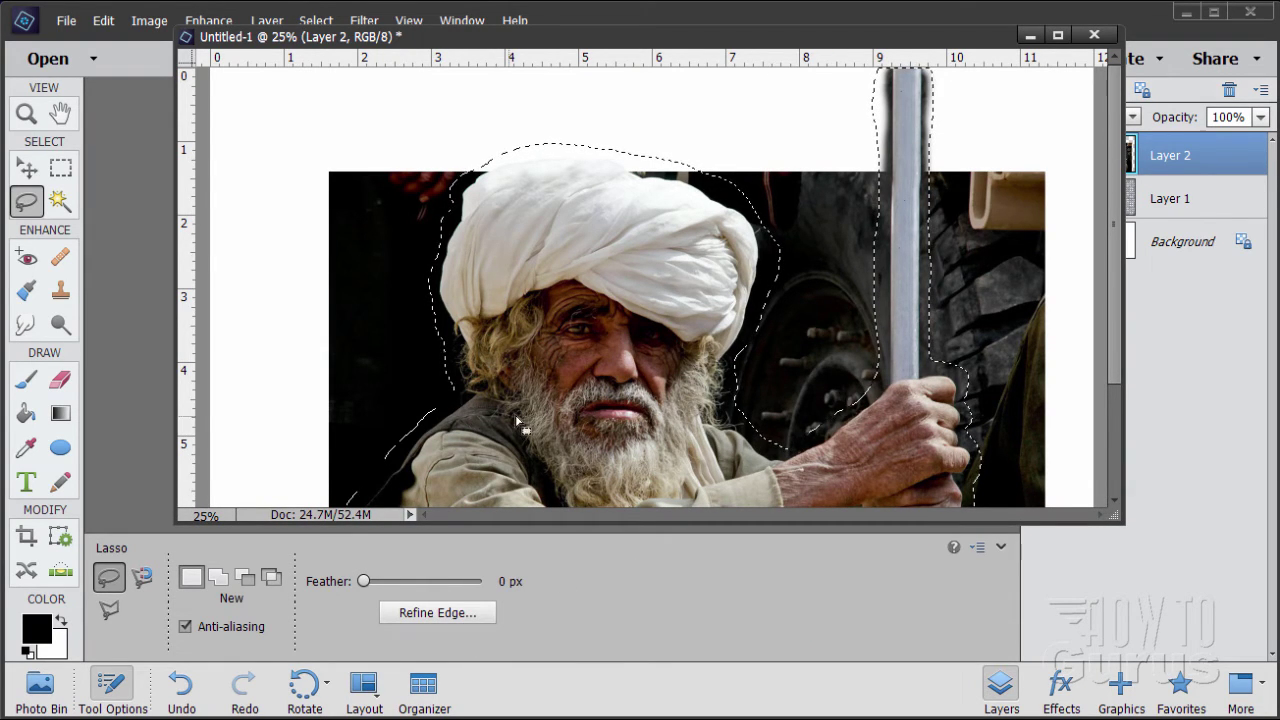
pyautogui.moveTo(1112, 296); pyautogui.dragTo(1116, 334)
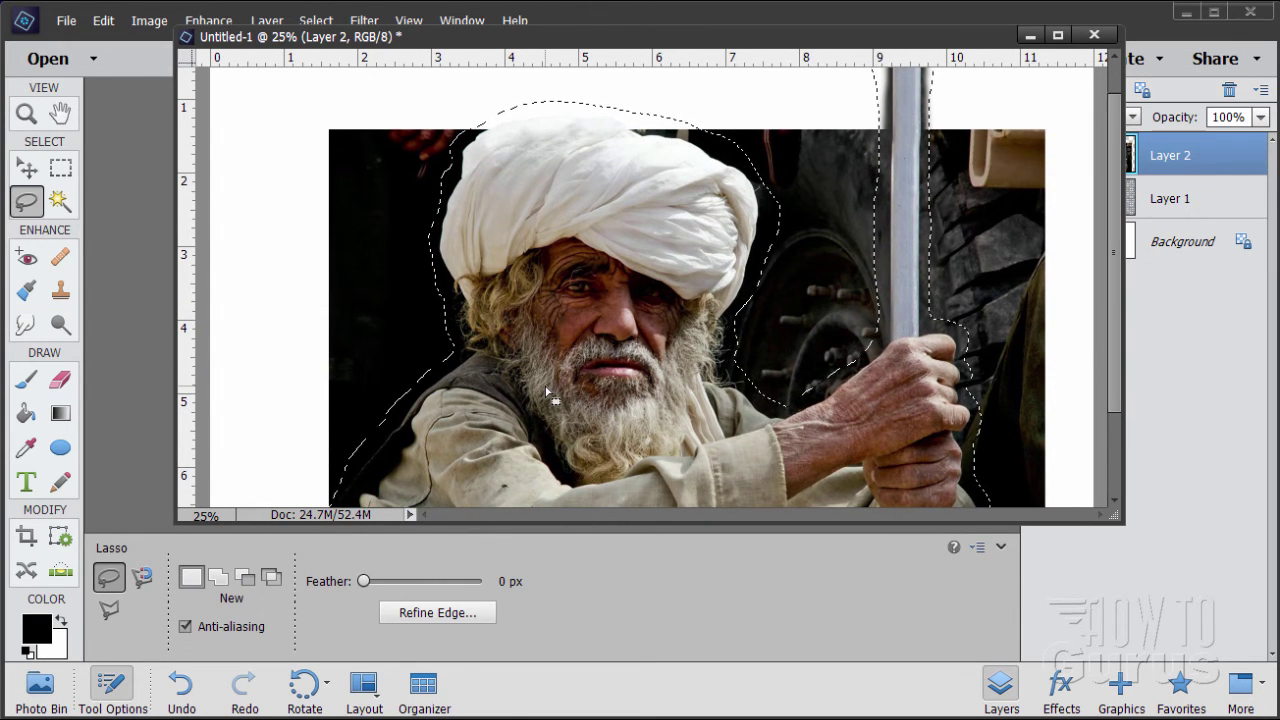
pyautogui.click(431, 613)
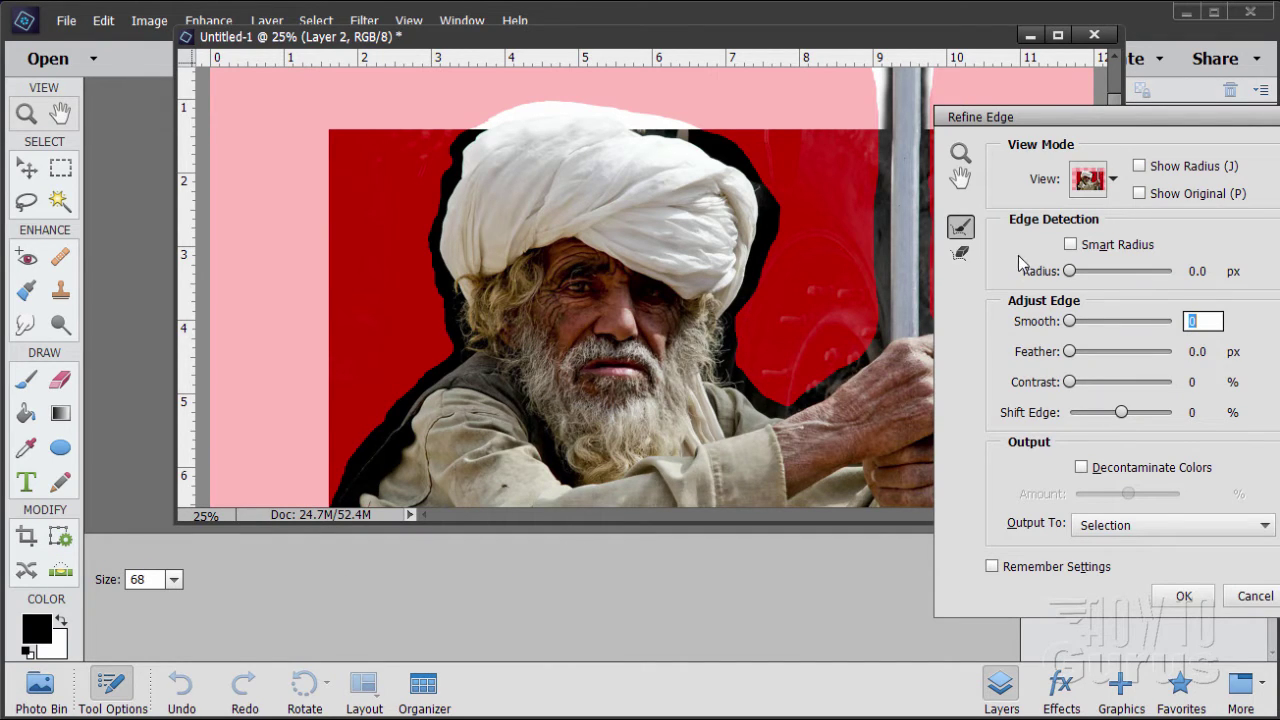
pyautogui.click(960, 154)
pyautogui.click(468, 348)
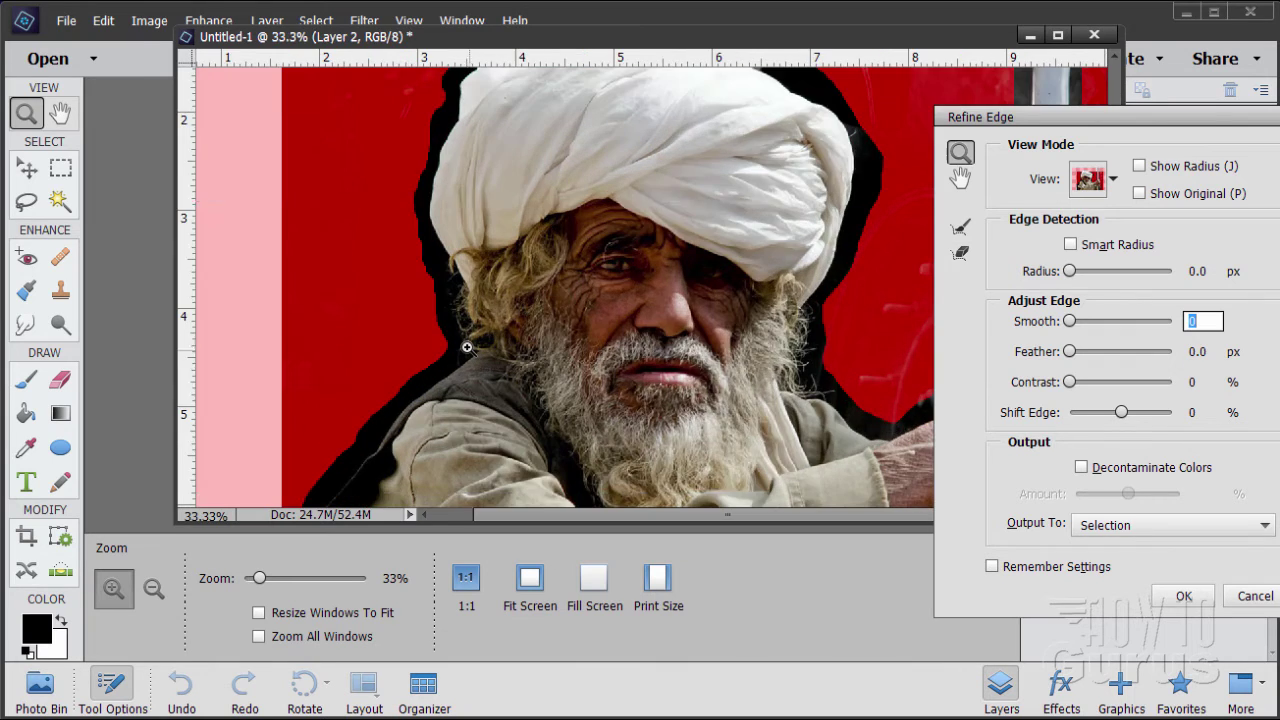
pyautogui.click(459, 337)
pyautogui.click(458, 334)
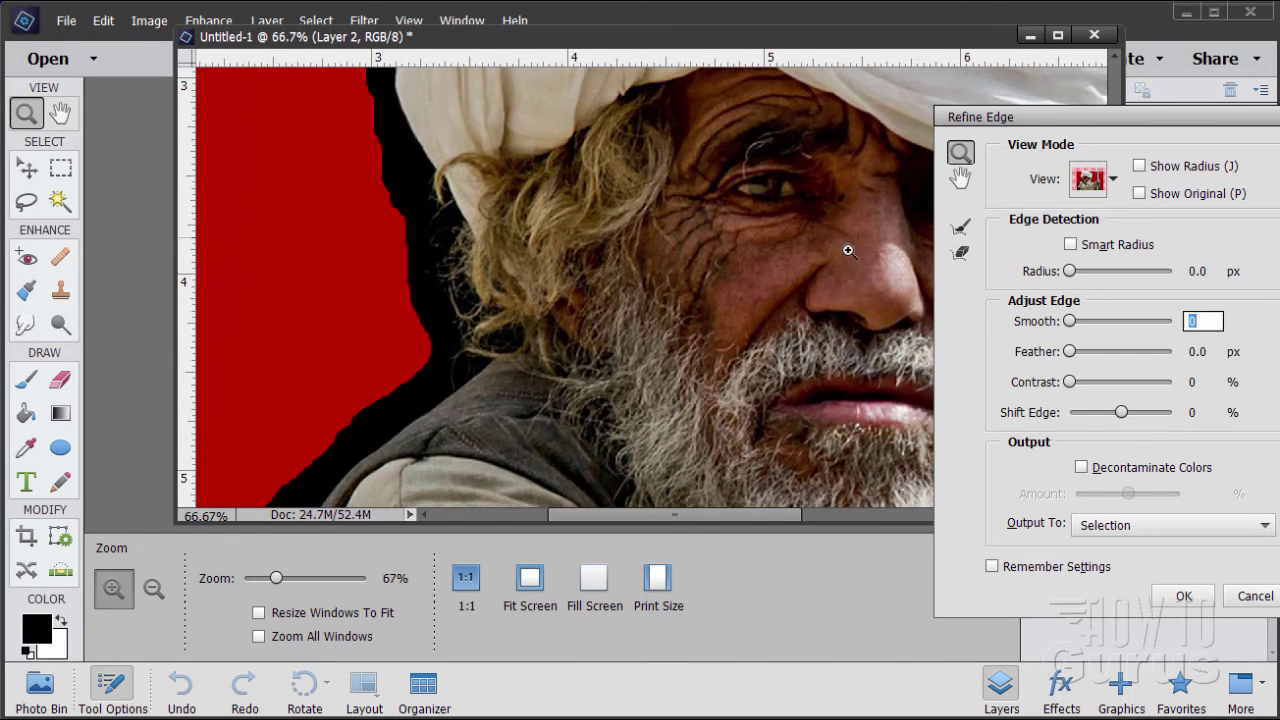
pyautogui.click(961, 228)
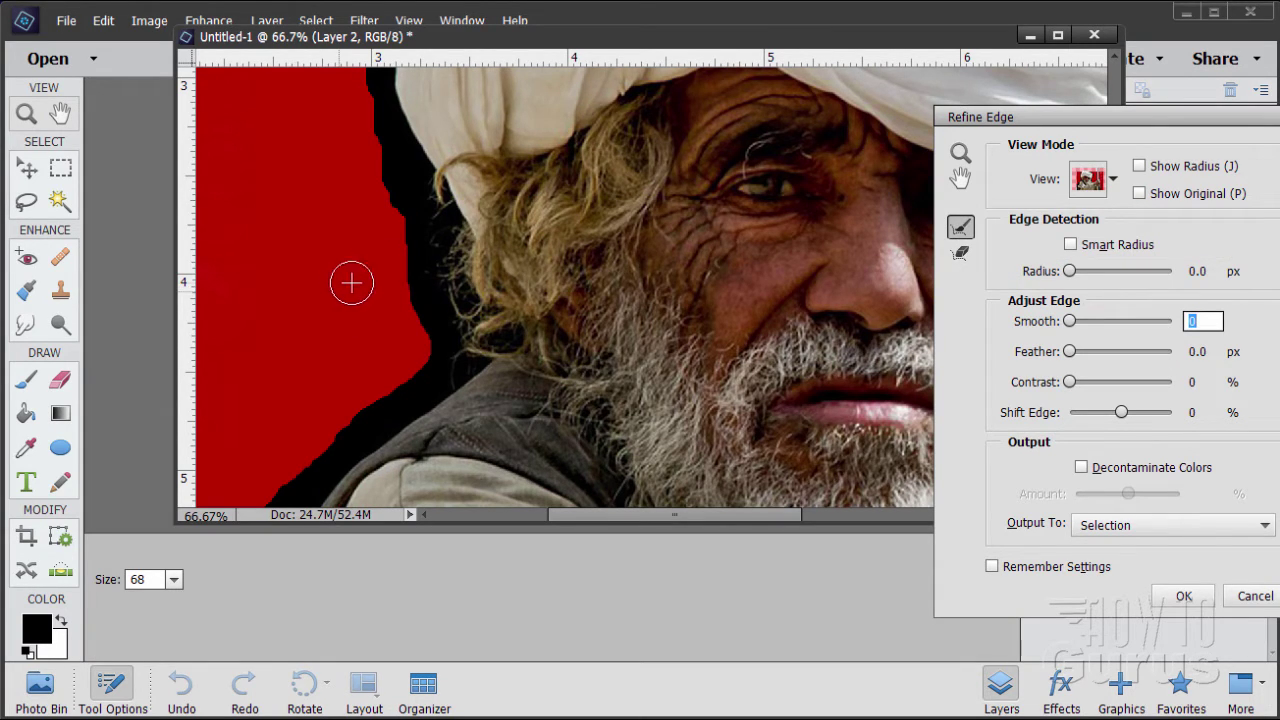
pyautogui.click(174, 579)
pyautogui.moveTo(190, 606); pyautogui.dragTo(199, 604)
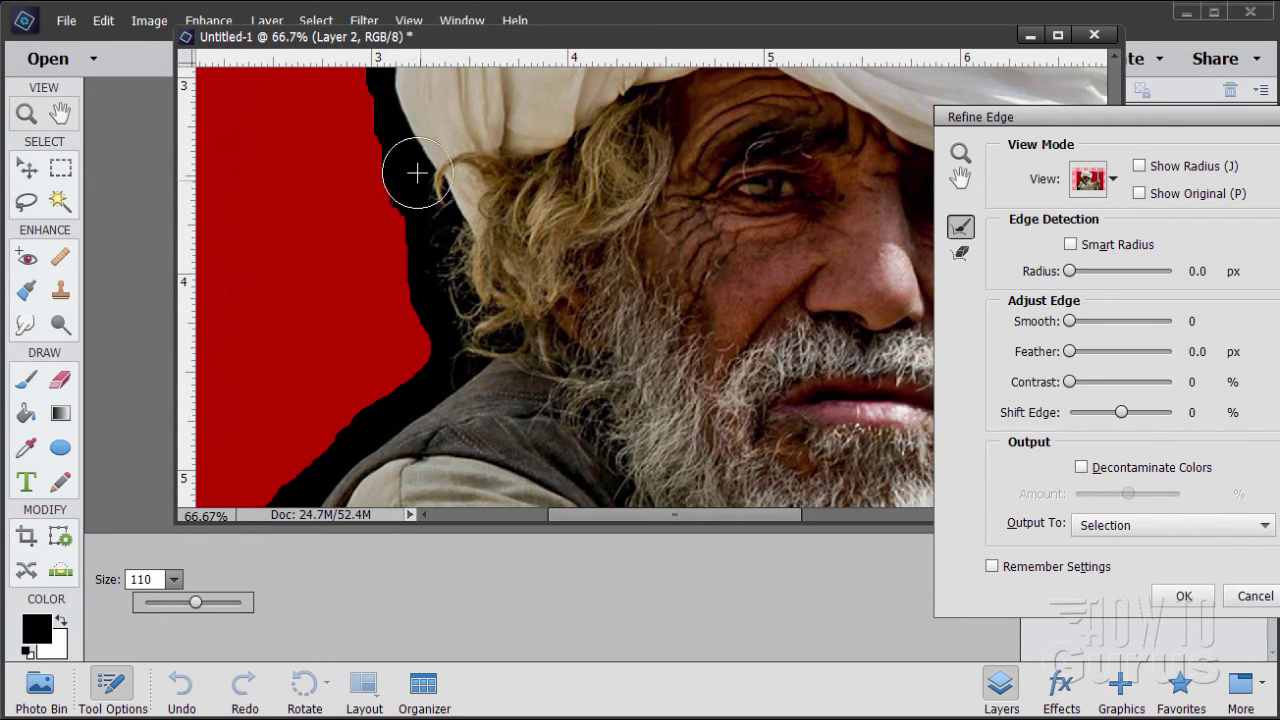
# - Brush the Refine Radius tool over the dark fringe along the left-hand hair, shoulder and side of the turban
pyautogui.moveTo(394, 131); pyautogui.dragTo(401, 151)
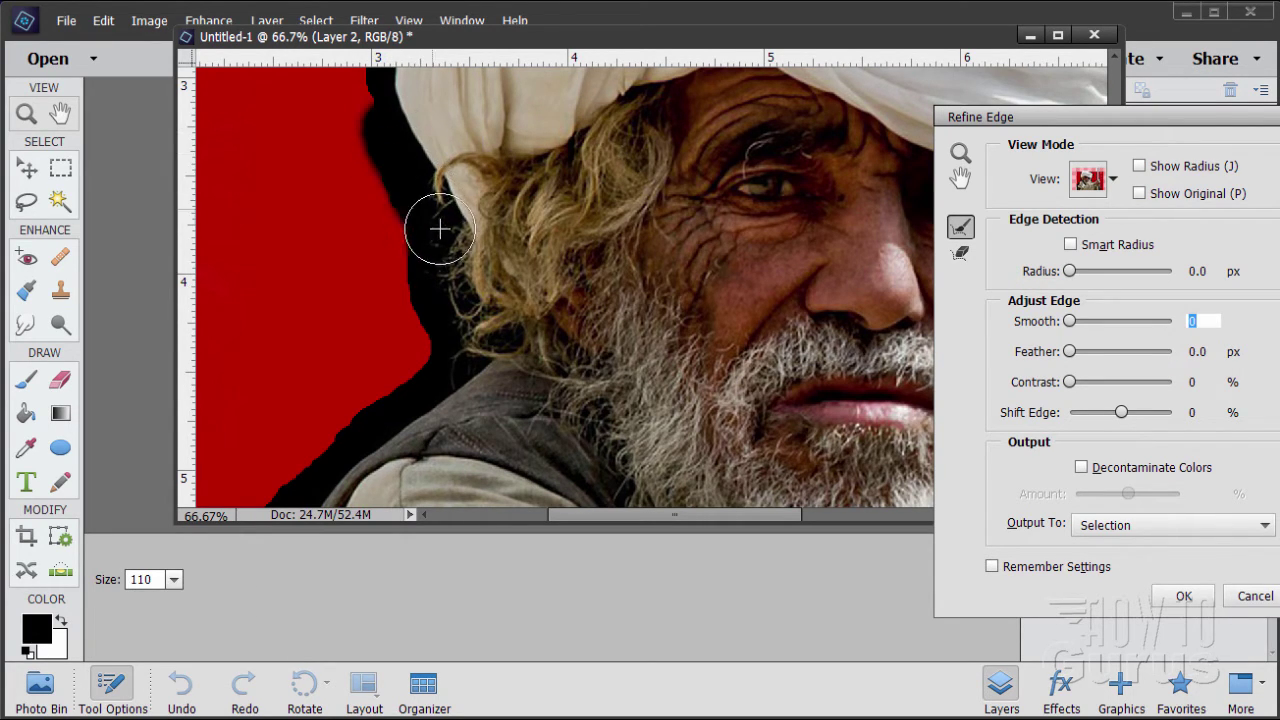
pyautogui.moveTo(461, 318)
pyautogui.mouseDown()
pyautogui.moveTo(491, 330)
pyautogui.moveTo(469, 359)
pyautogui.moveTo(336, 450)
pyautogui.mouseUp()
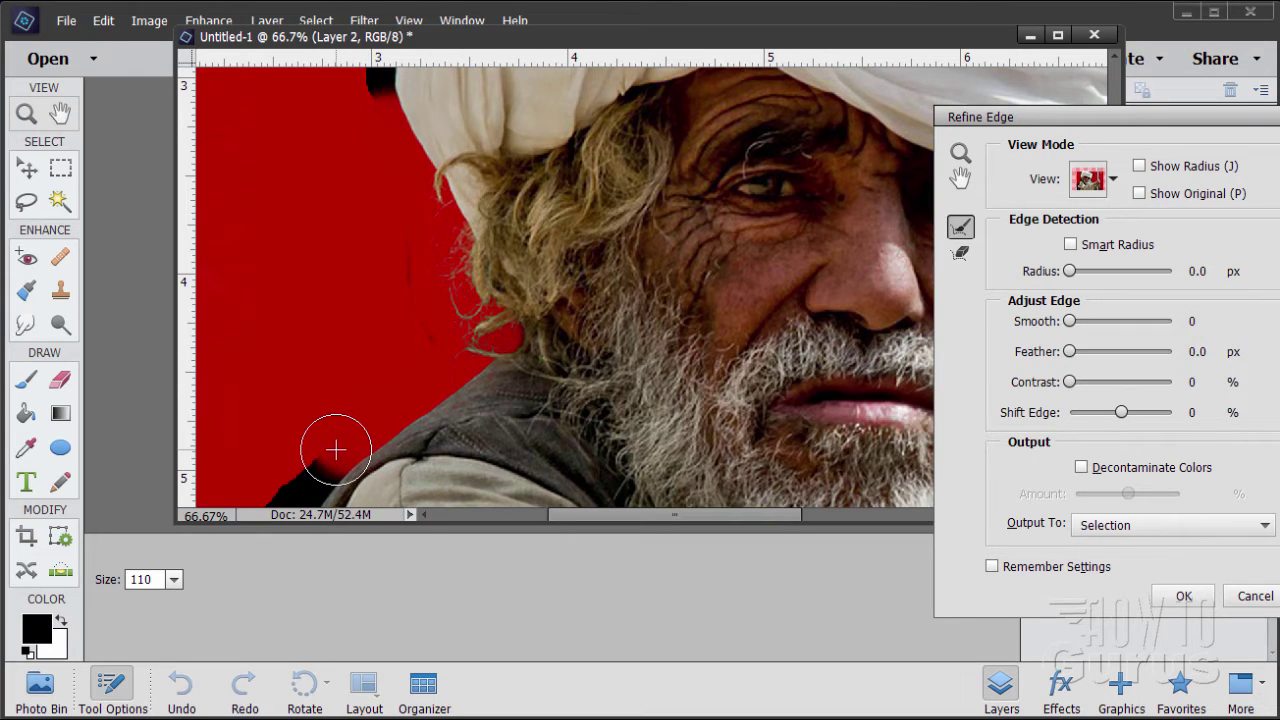
pyautogui.moveTo(391, 231); pyautogui.dragTo(412, 342)
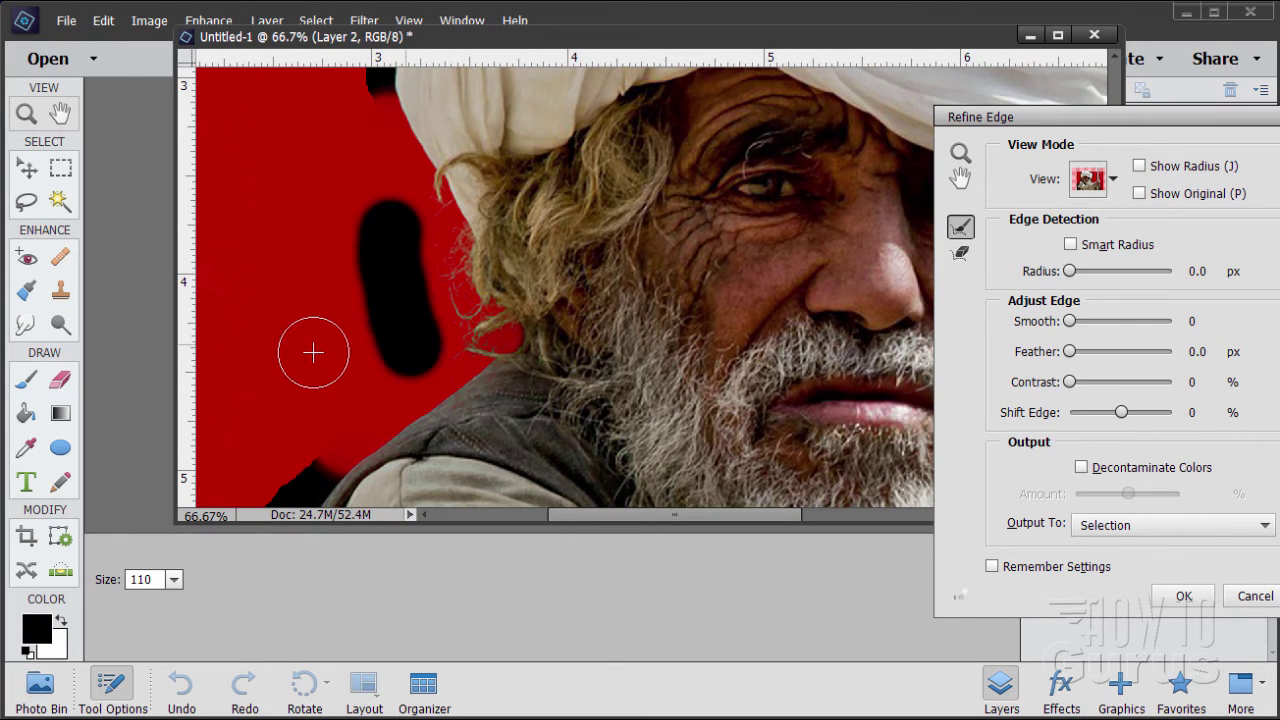
pyautogui.scroll(3, 339, 294)
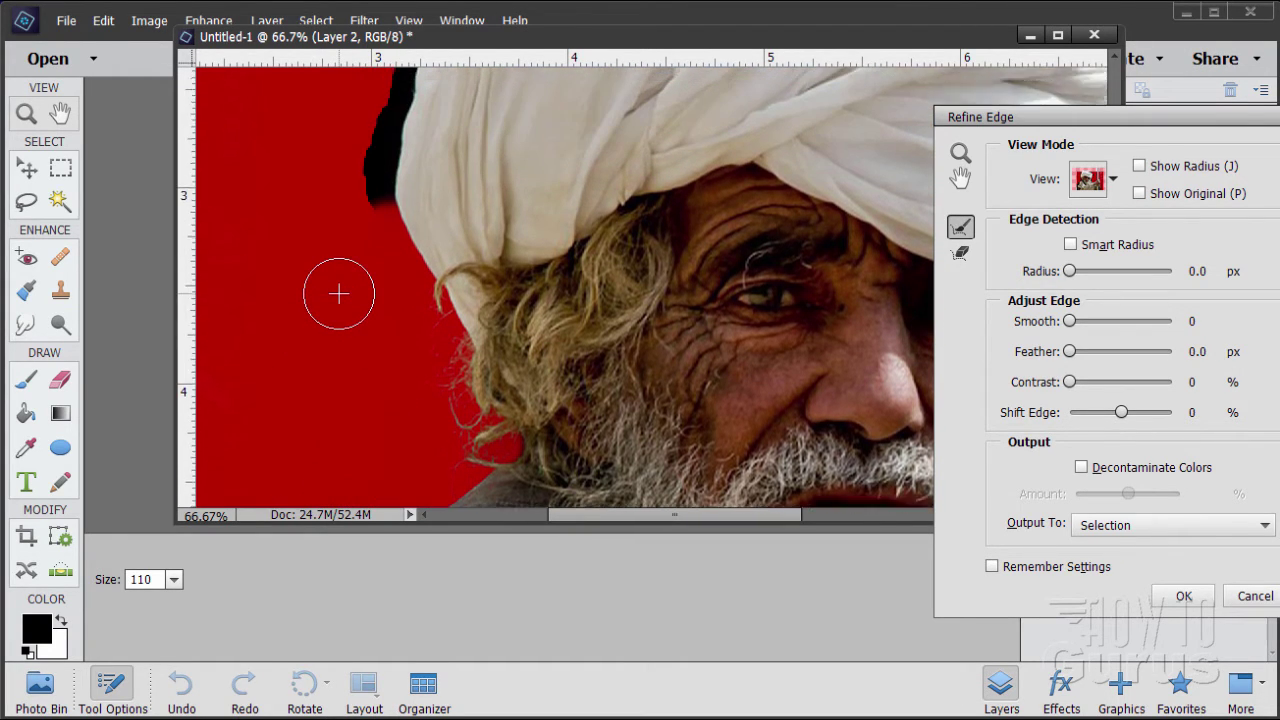
pyautogui.scroll(5, 339, 294)
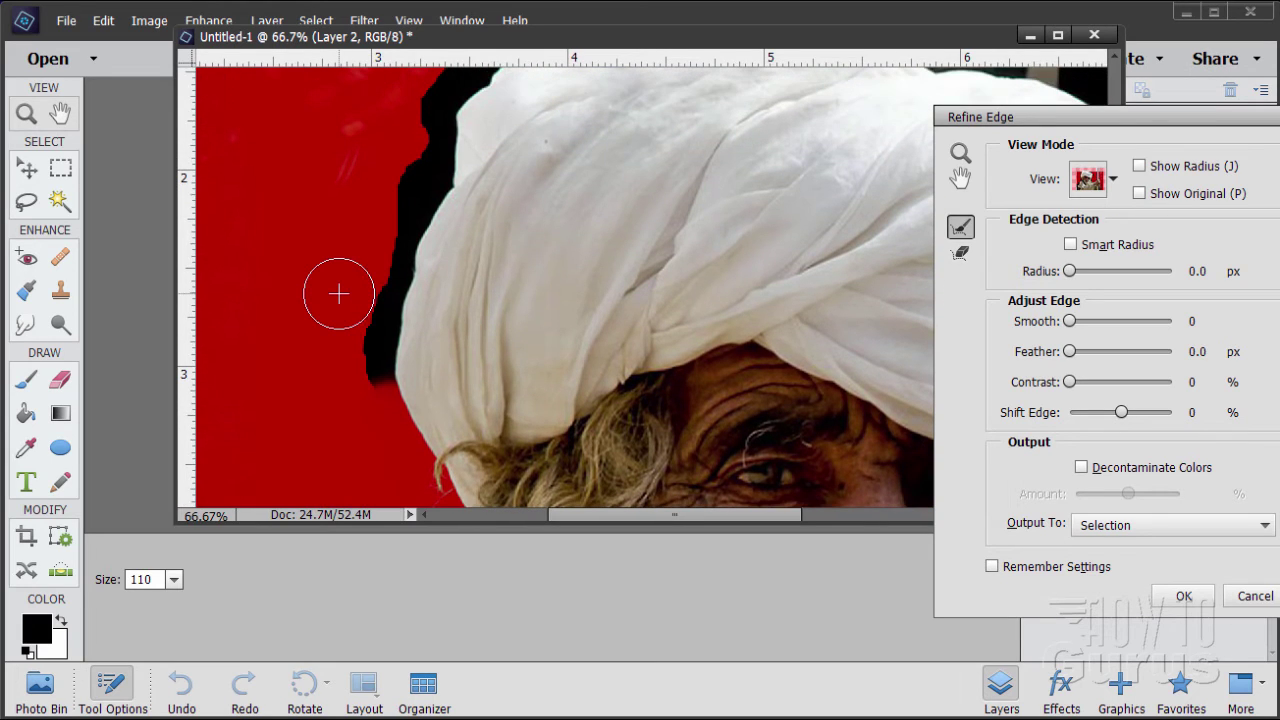
pyautogui.moveTo(371, 386)
pyautogui.mouseDown()
pyautogui.moveTo(382, 294)
pyautogui.moveTo(431, 134)
pyautogui.mouseUp()
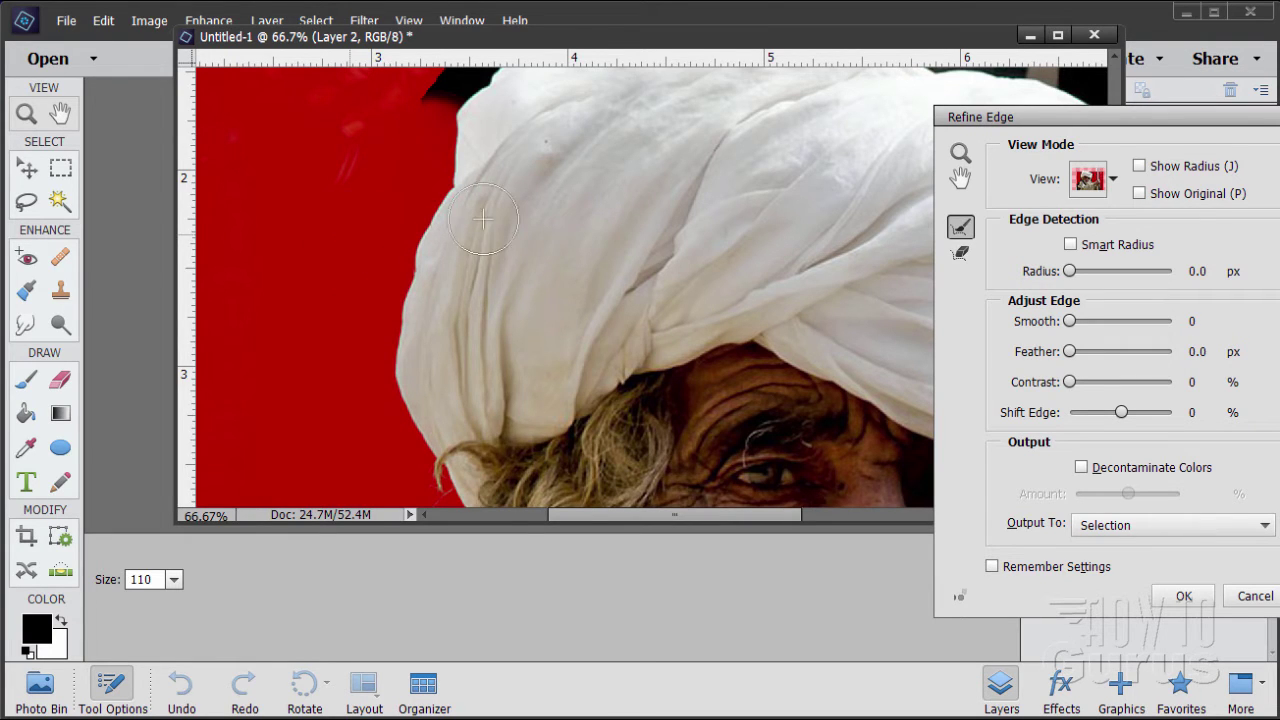
# - Move the Refine Edge dialog off the image and brush the refinement across the turban's top and down its upper right curve
pyautogui.scroll(3, 1186, 168)
pyautogui.moveTo(1128, 118); pyautogui.dragTo(1276, 270)
pyautogui.moveTo(1186, 275); pyautogui.dragTo(1218, 285)
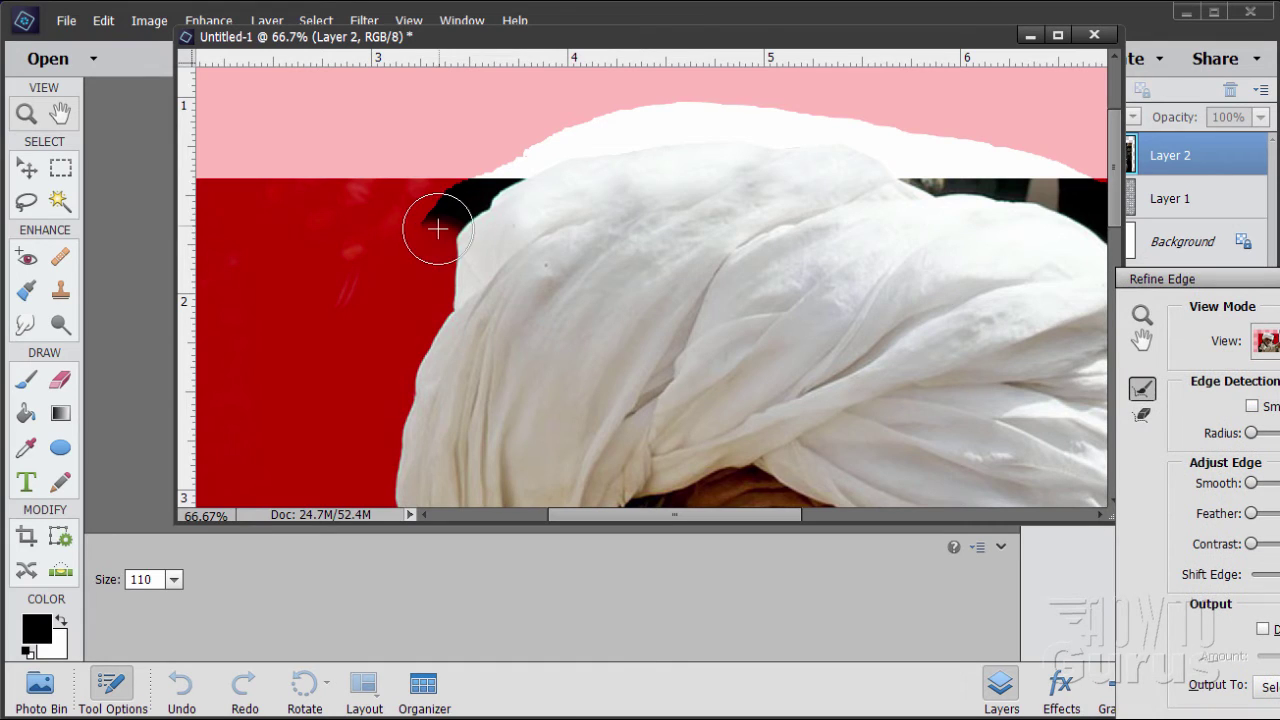
pyautogui.moveTo(434, 220)
pyautogui.mouseDown()
pyautogui.moveTo(583, 137)
pyautogui.moveTo(700, 123)
pyautogui.moveTo(837, 129)
pyautogui.moveTo(935, 173)
pyautogui.moveTo(1000, 182)
pyautogui.mouseUp()
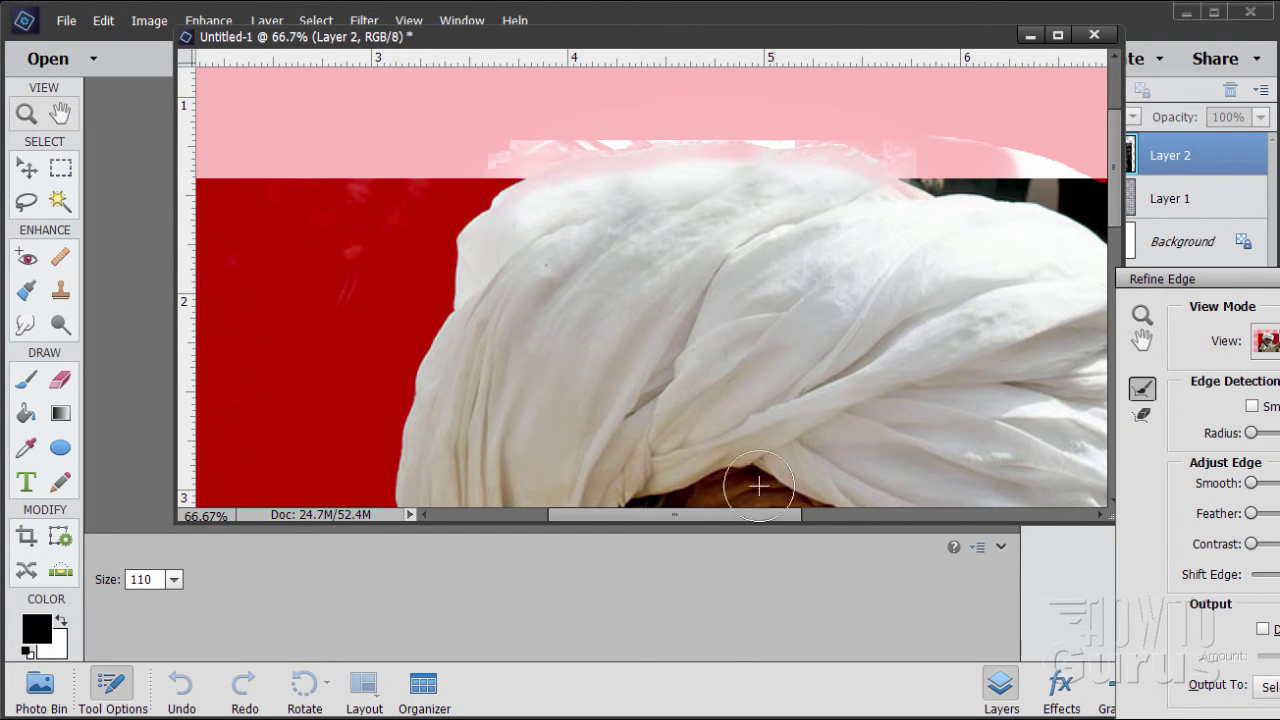
pyautogui.moveTo(742, 515); pyautogui.dragTo(876, 510)
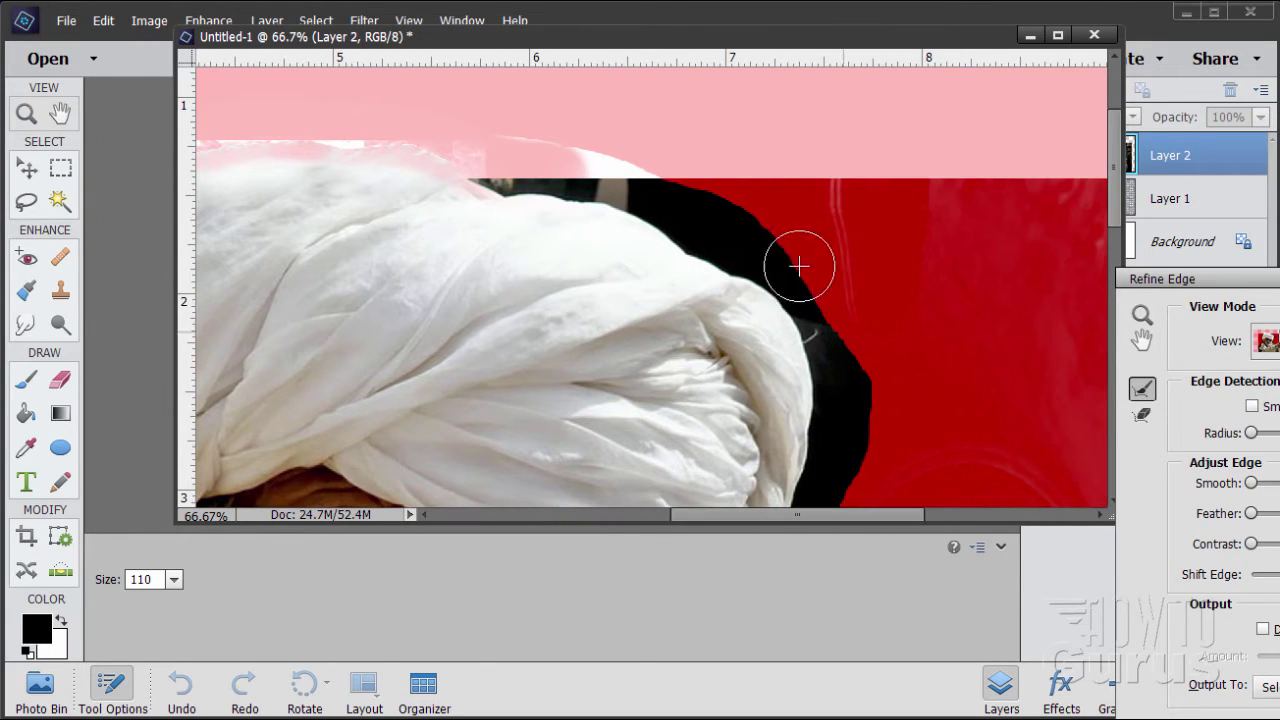
pyautogui.moveTo(497, 169)
pyautogui.mouseDown()
pyautogui.moveTo(633, 192)
pyautogui.moveTo(755, 260)
pyautogui.moveTo(815, 325)
pyautogui.mouseUp()
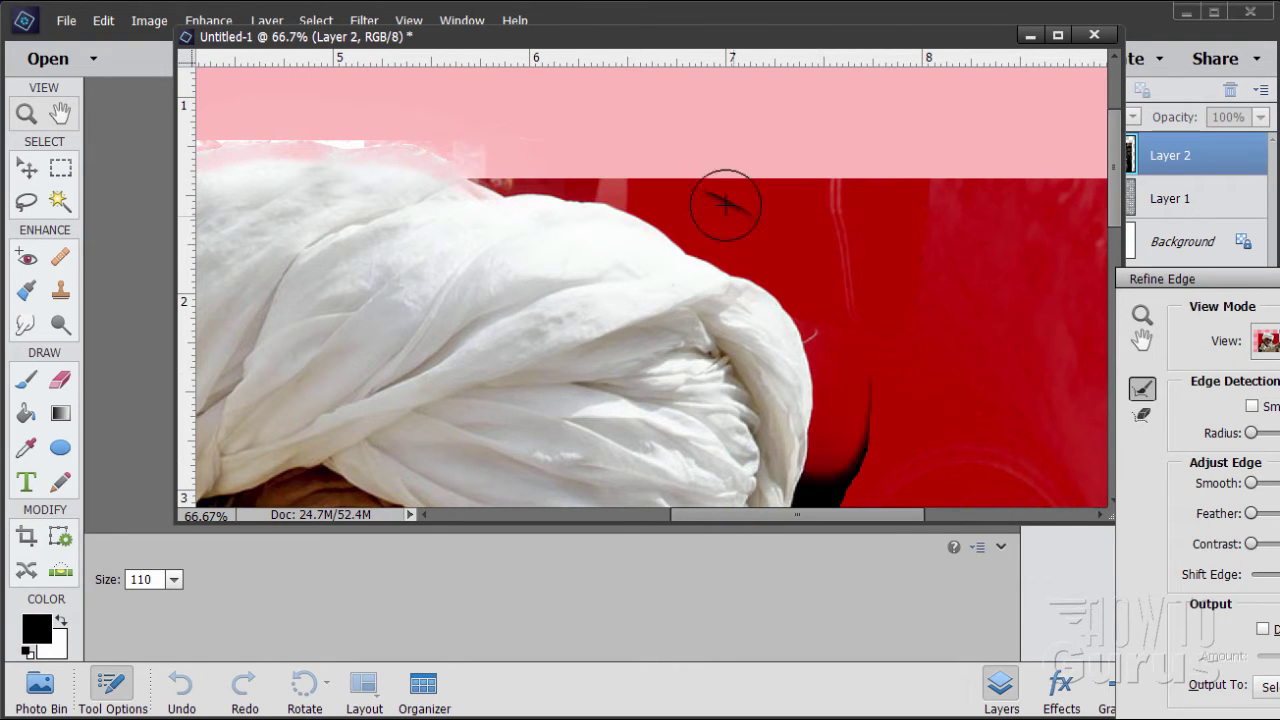
pyautogui.moveTo(729, 206); pyautogui.dragTo(780, 237)
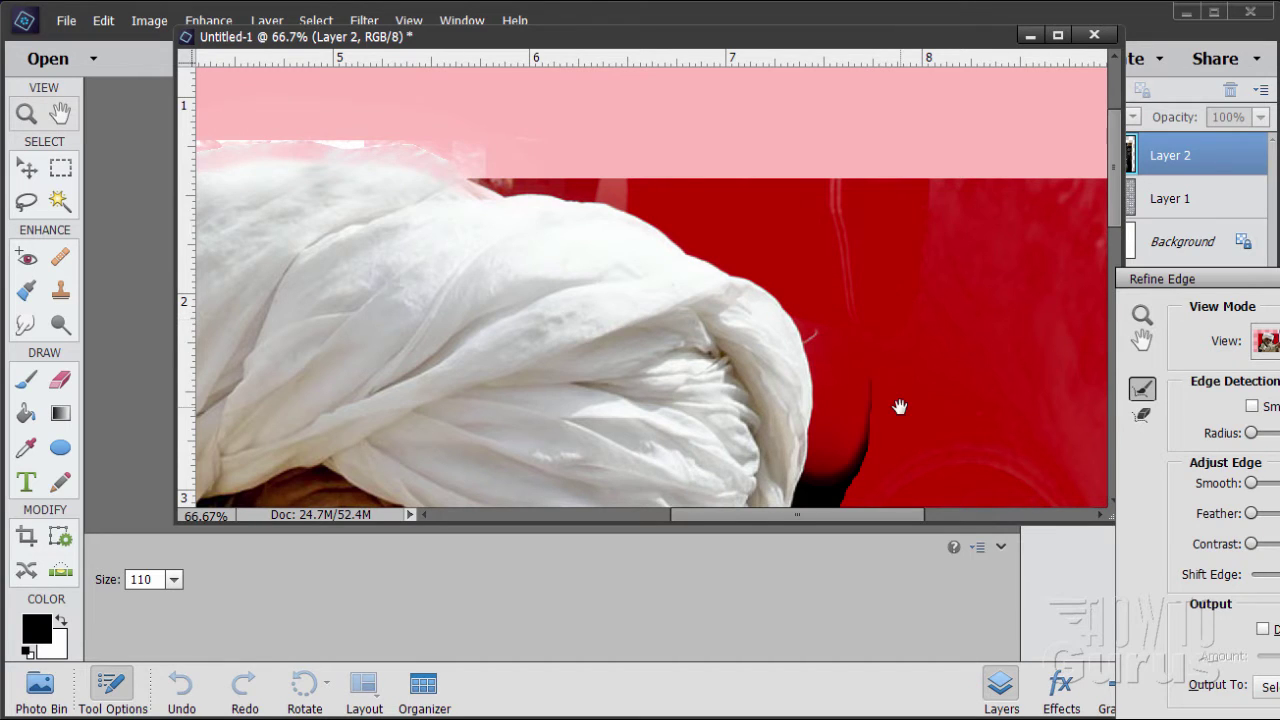
# - Brush the Refine Radius tool down the turban's right-hand edge to the hair beneath it
pyautogui.moveTo(900, 406)
pyautogui.mouseDown()
pyautogui.moveTo(866, 190)
pyautogui.moveTo(824, 186)
pyautogui.moveTo(797, 211)
pyautogui.moveTo(759, 424)
pyautogui.mouseUp()
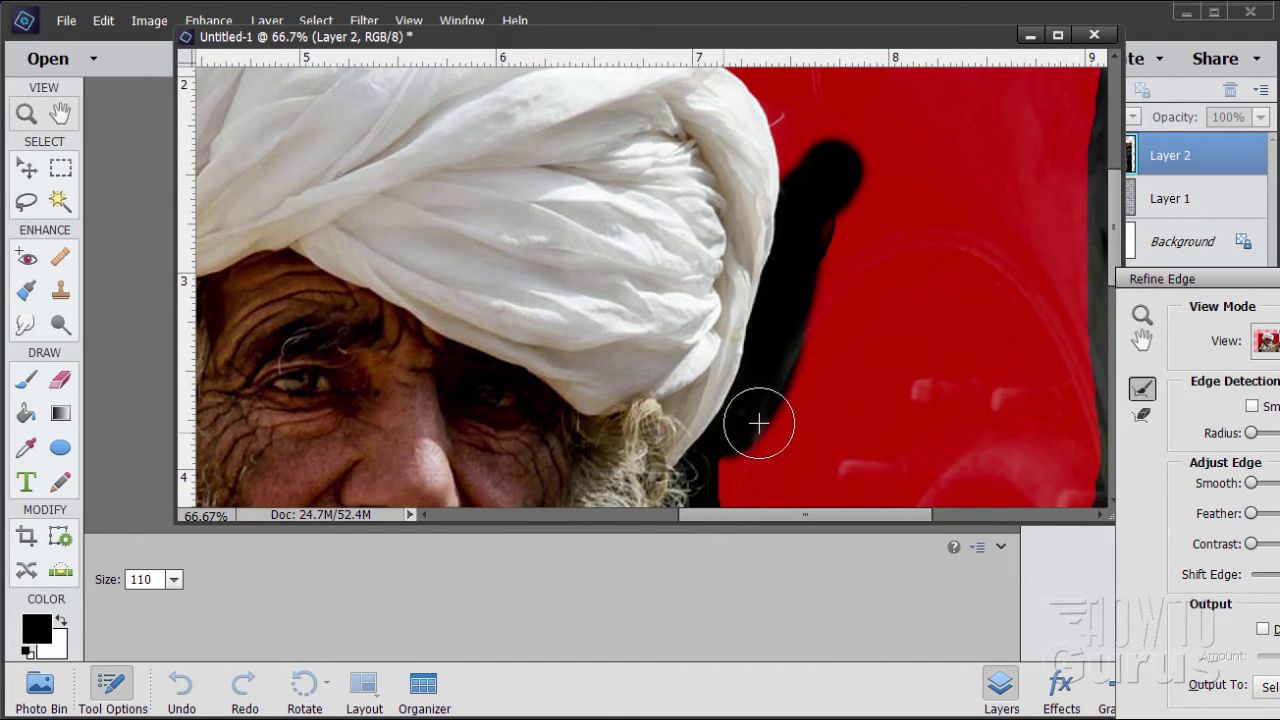
pyautogui.moveTo(843, 209); pyautogui.dragTo(824, 266)
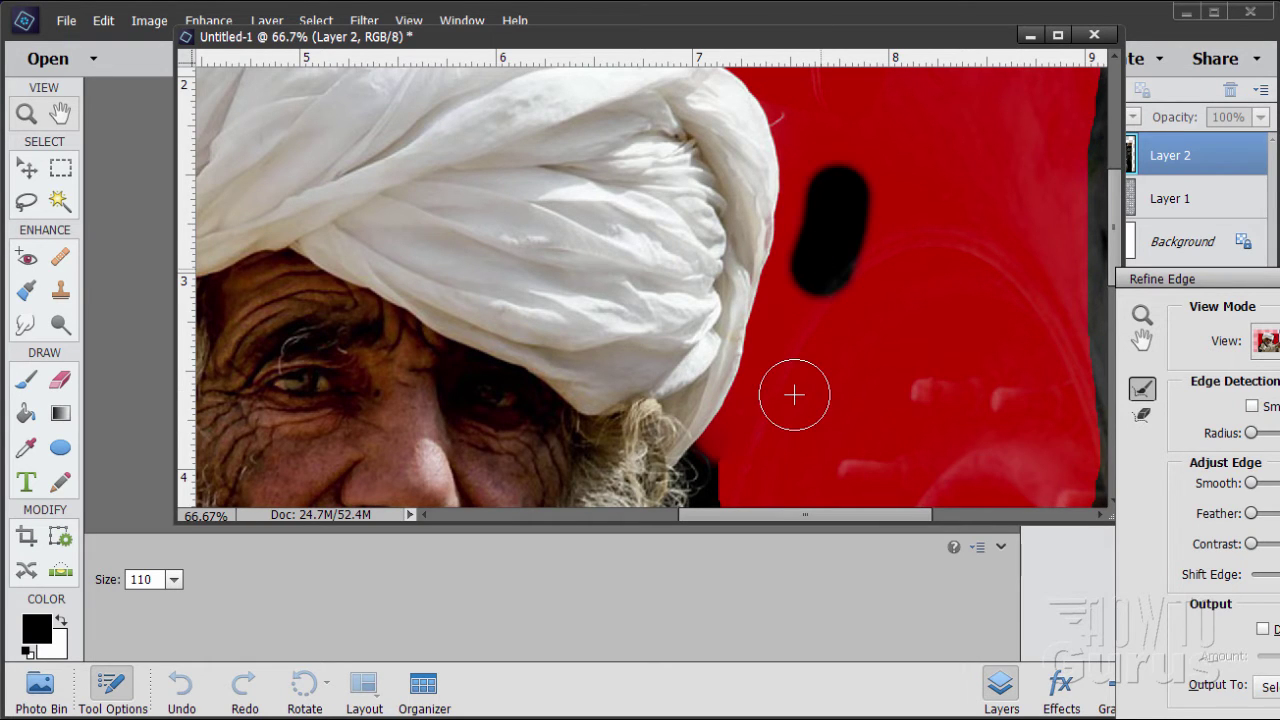
pyautogui.moveTo(764, 447)
pyautogui.mouseDown()
pyautogui.moveTo(788, 337)
pyautogui.moveTo(772, 261)
pyautogui.moveTo(750, 240)
pyautogui.moveTo(713, 238)
pyautogui.moveTo(714, 226)
pyautogui.moveTo(671, 373)
pyautogui.moveTo(701, 379)
pyautogui.moveTo(772, 435)
pyautogui.mouseUp()
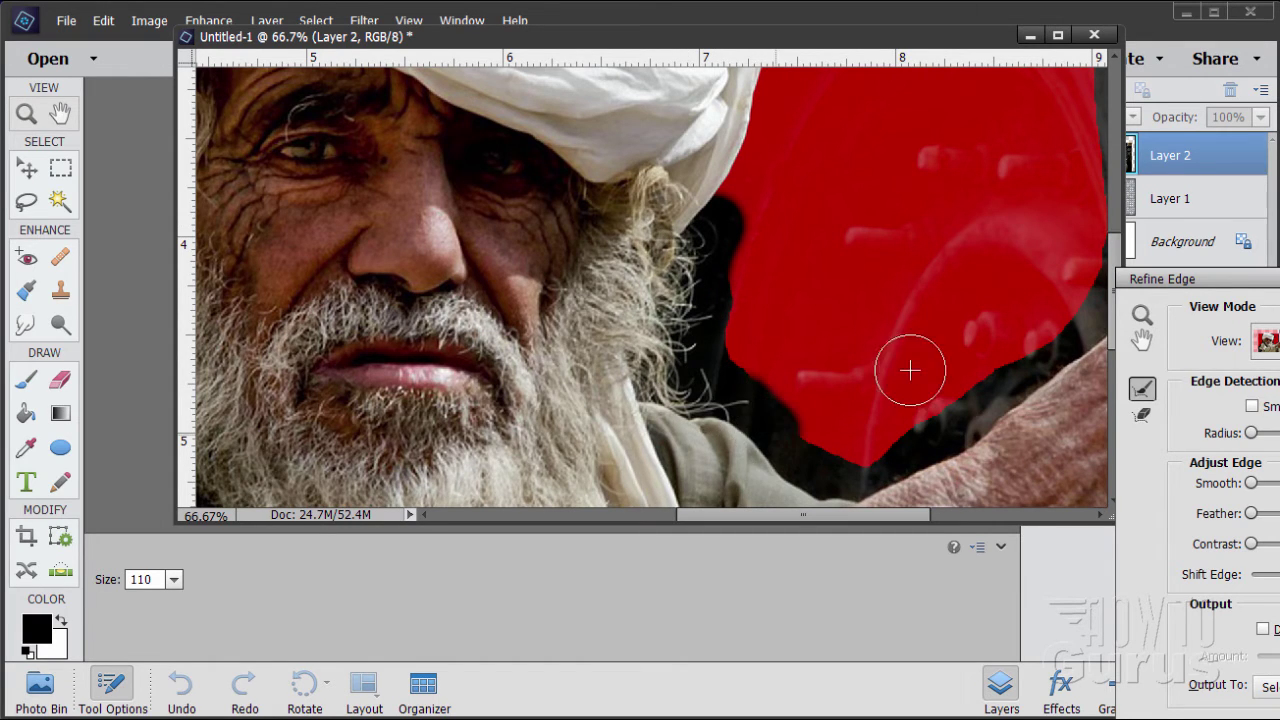
# - Brush the refinement over the dark fringe beside the right-hand hair and beard and along the shoulder and raised forearm
pyautogui.moveTo(749, 289); pyautogui.dragTo(752, 357)
pyautogui.moveTo(786, 443)
pyautogui.mouseDown()
pyautogui.moveTo(812, 470)
pyautogui.moveTo(883, 470)
pyautogui.moveTo(1017, 385)
pyautogui.moveTo(1030, 358)
pyautogui.moveTo(951, 366)
pyautogui.mouseUp()
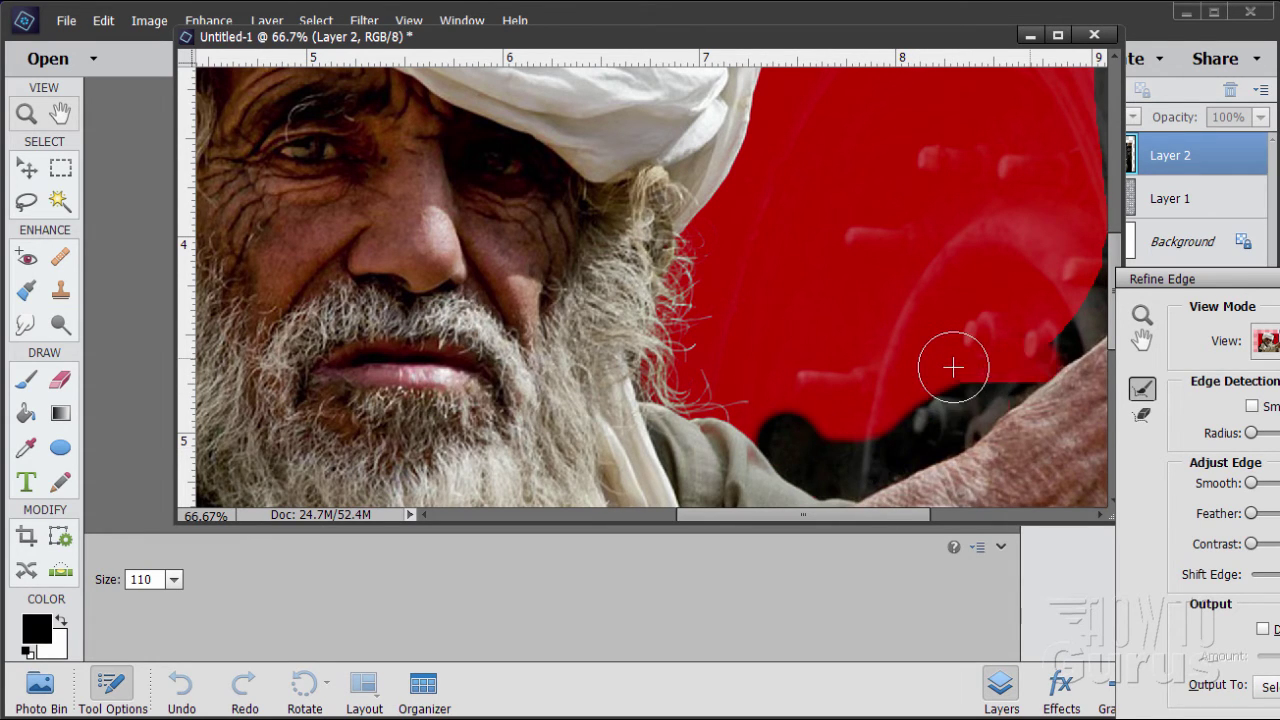
pyautogui.moveTo(982, 408)
pyautogui.mouseDown()
pyautogui.moveTo(890, 396)
pyautogui.moveTo(682, 408)
pyautogui.moveTo(493, 440)
pyautogui.moveTo(497, 420)
pyautogui.moveTo(612, 320)
pyautogui.moveTo(614, 100)
pyautogui.mouseUp()
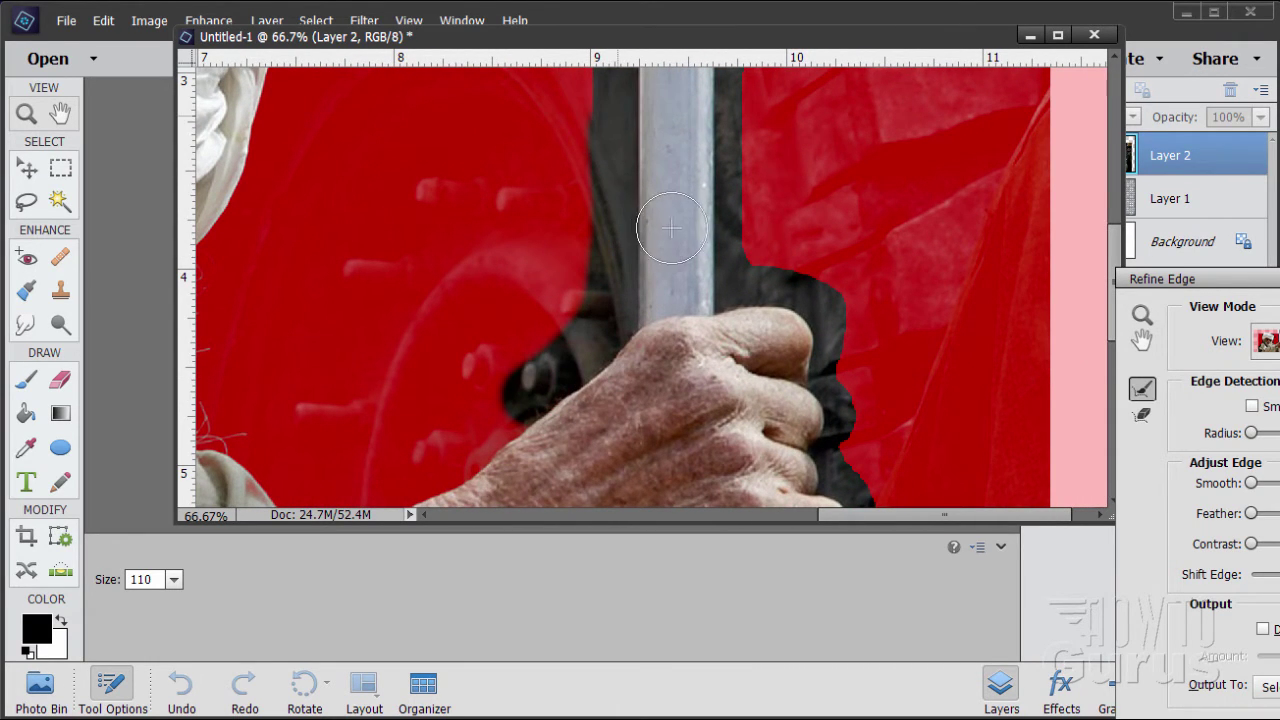
# - Brush the refinement along the pole's left edge from the hand up to the top of the canvas
pyautogui.scroll(5, 682, 259)
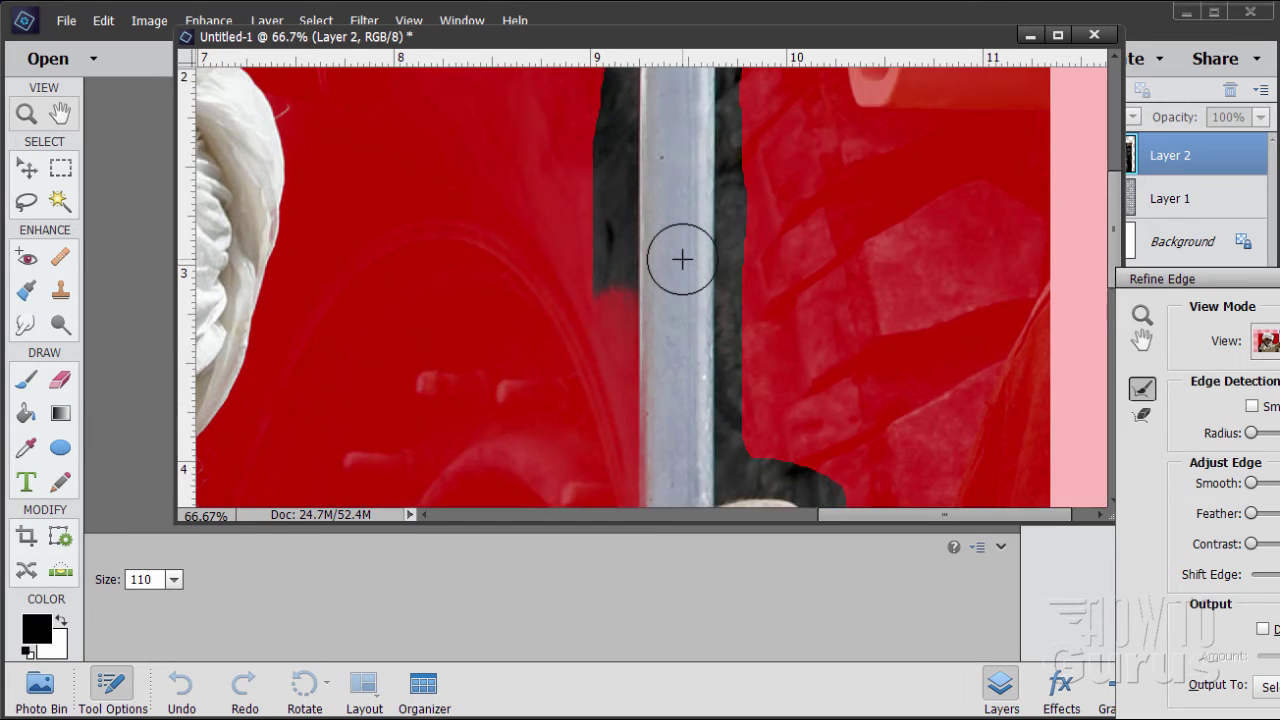
pyautogui.moveTo(617, 360); pyautogui.dragTo(614, 112)
pyautogui.scroll(5, 548, 226)
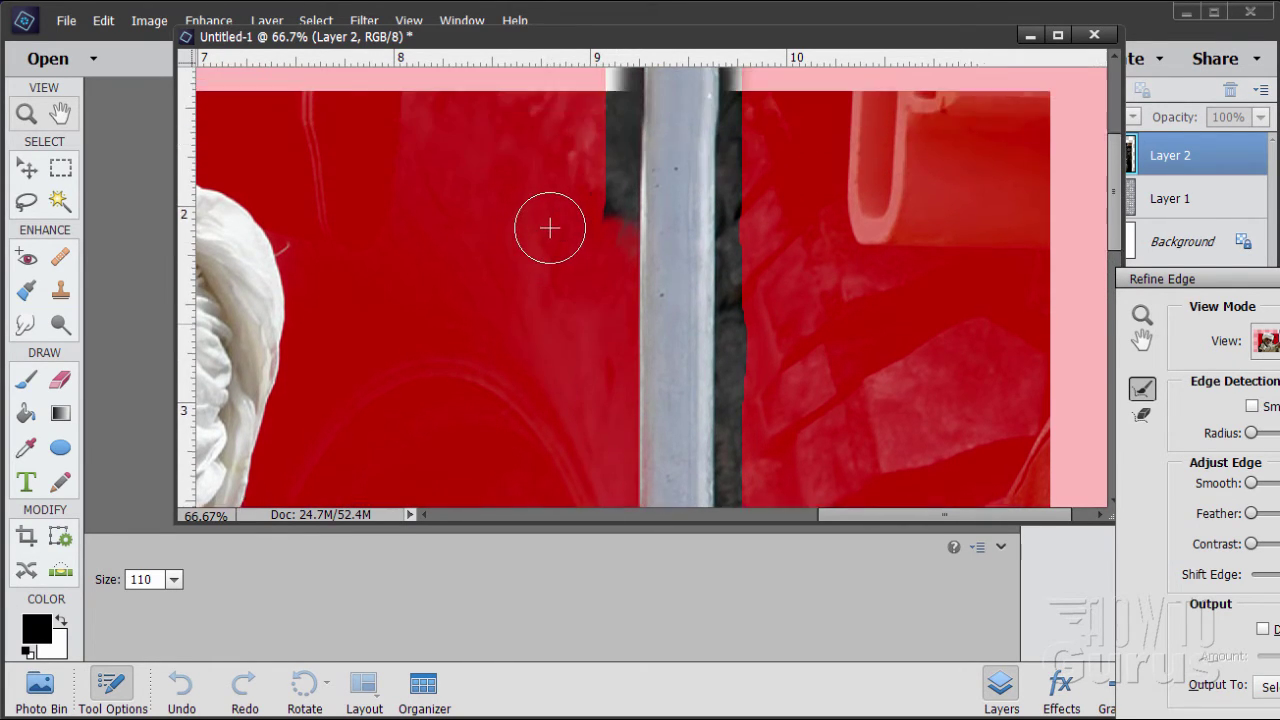
pyautogui.moveTo(614, 371); pyautogui.dragTo(614, 112)
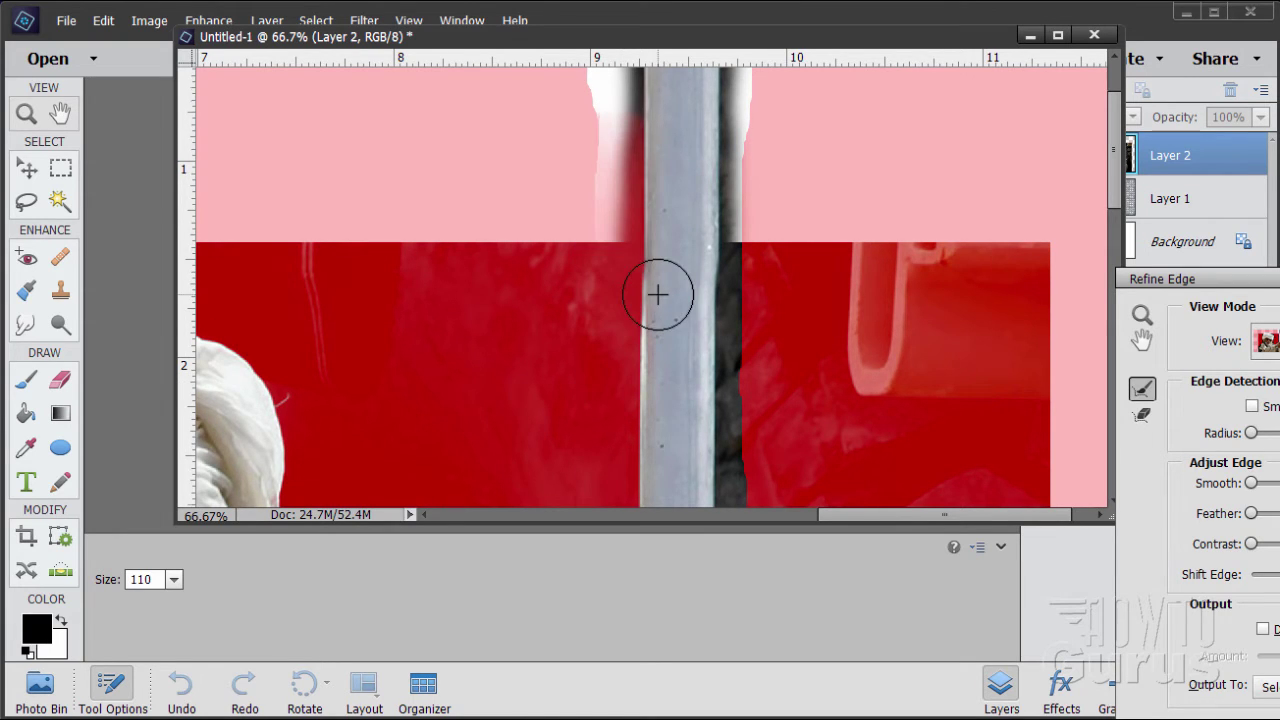
pyautogui.scroll(2, 658, 294)
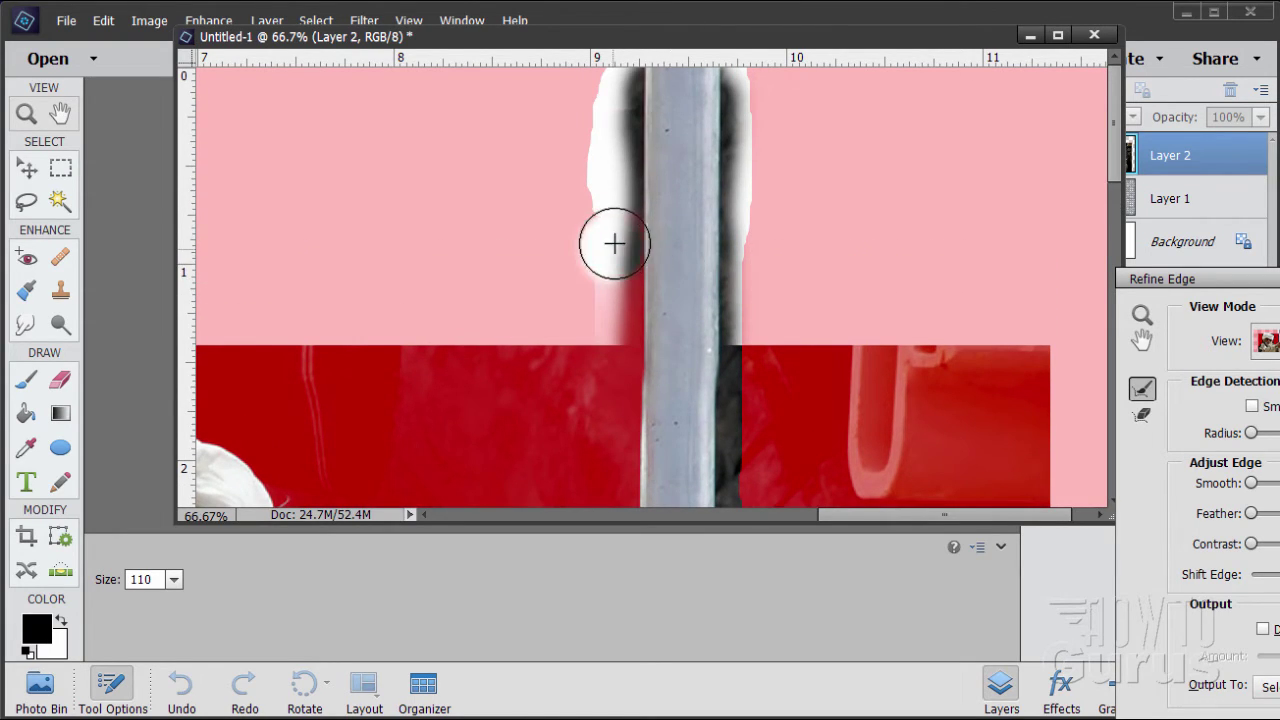
pyautogui.moveTo(614, 243)
pyautogui.mouseDown()
pyautogui.moveTo(611, 77)
pyautogui.moveTo(594, 157)
pyautogui.moveTo(597, 143)
pyautogui.mouseUp()
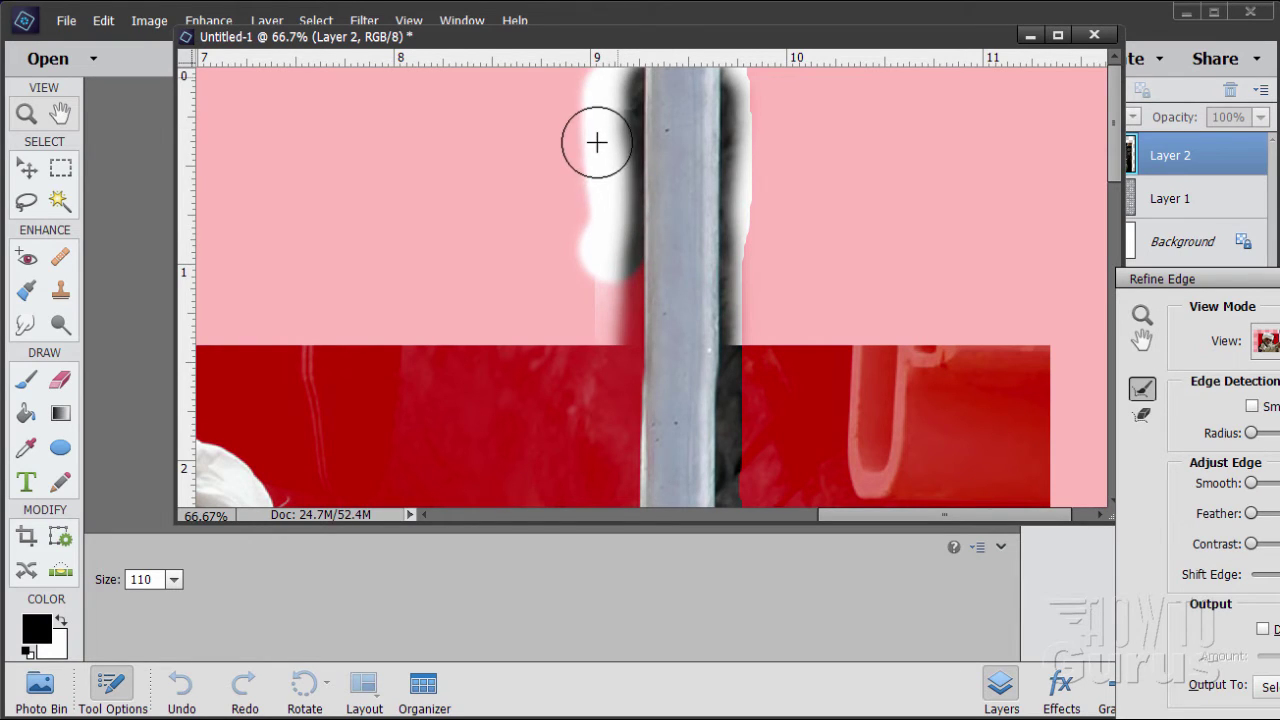
# - Brush the refinement along the pole's right edge from the top of the canvas down to the upper hand
pyautogui.moveTo(746, 86)
pyautogui.mouseDown()
pyautogui.moveTo(739, 354)
pyautogui.moveTo(780, 403)
pyautogui.mouseUp()
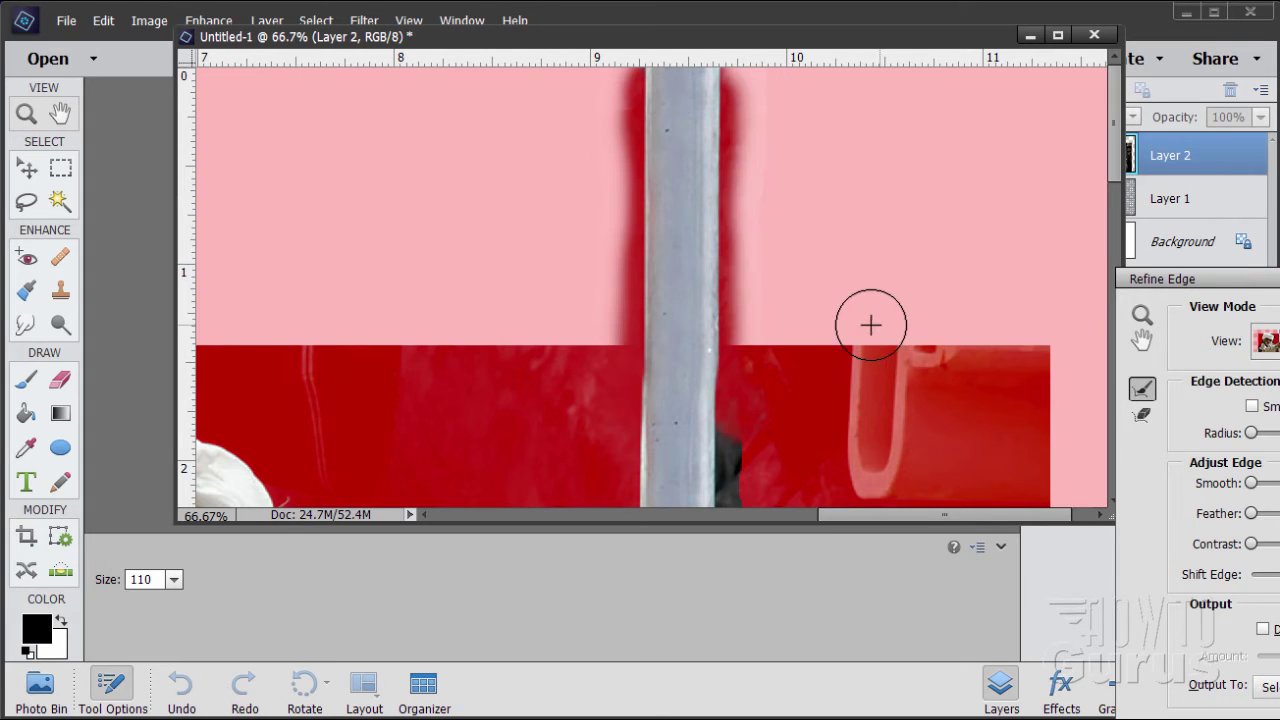
pyautogui.scroll(-4, 851, 320)
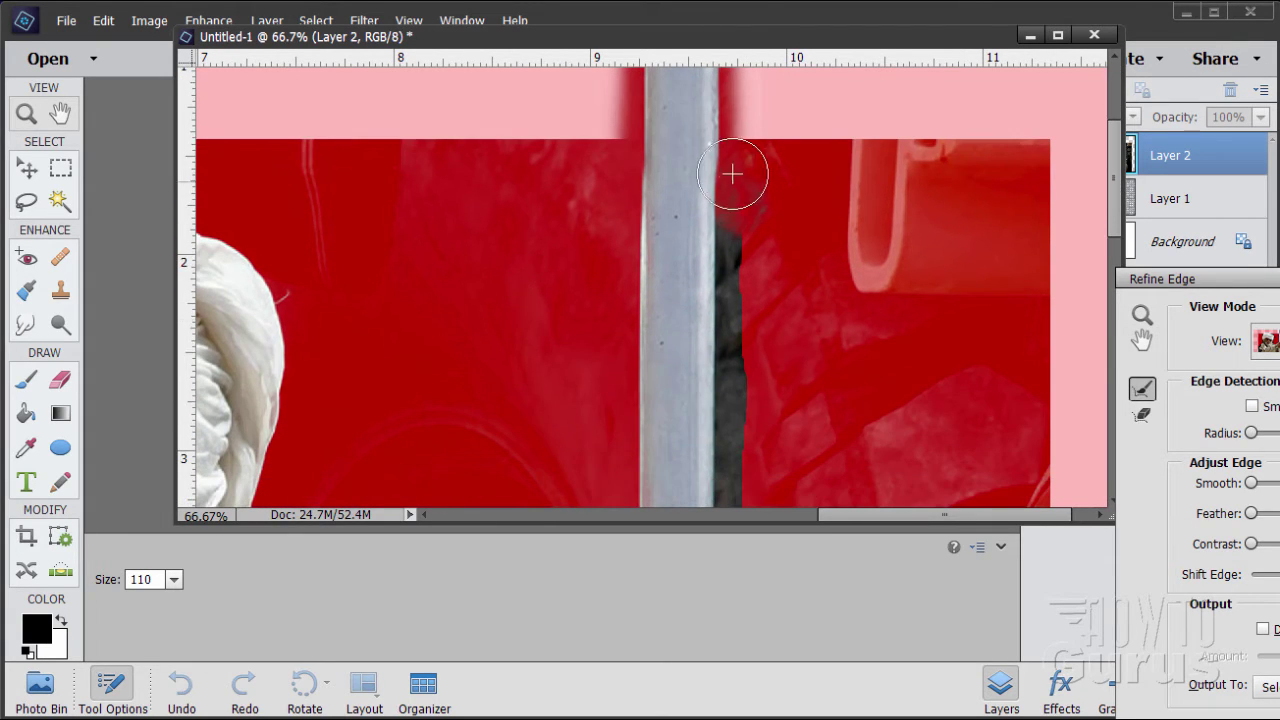
pyautogui.moveTo(733, 174); pyautogui.dragTo(734, 434)
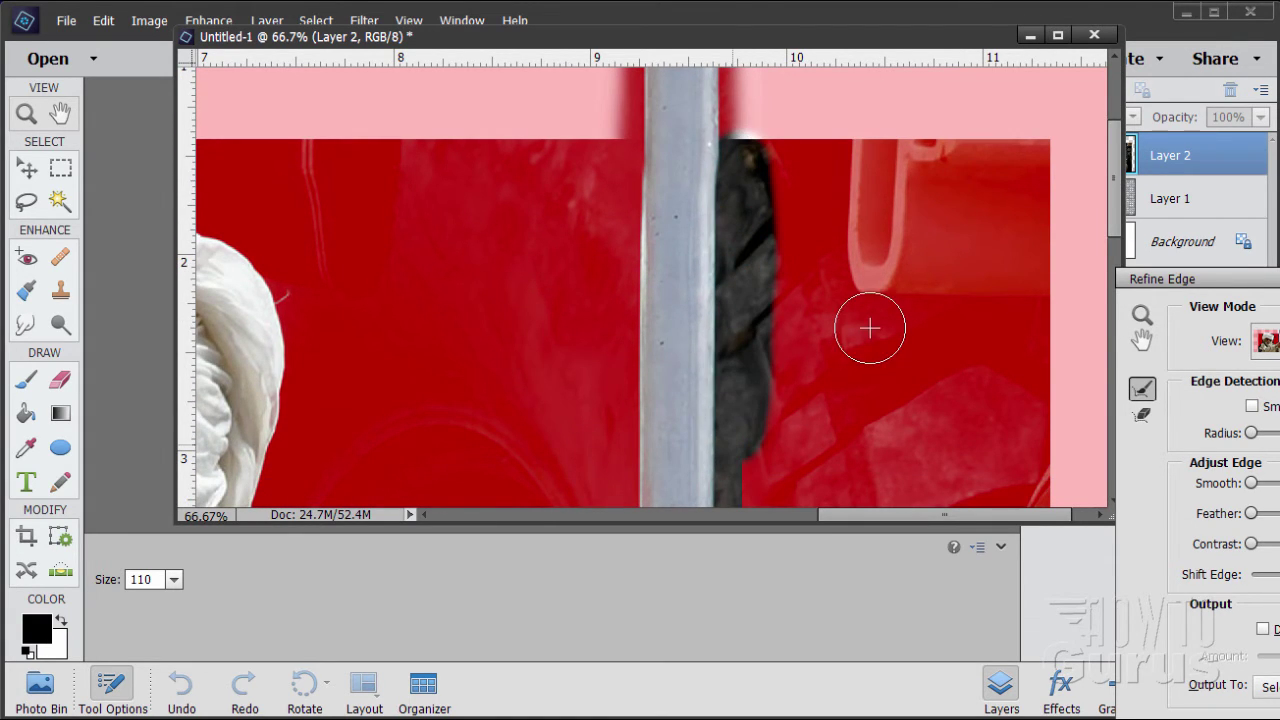
pyautogui.scroll(-4, 815, 301)
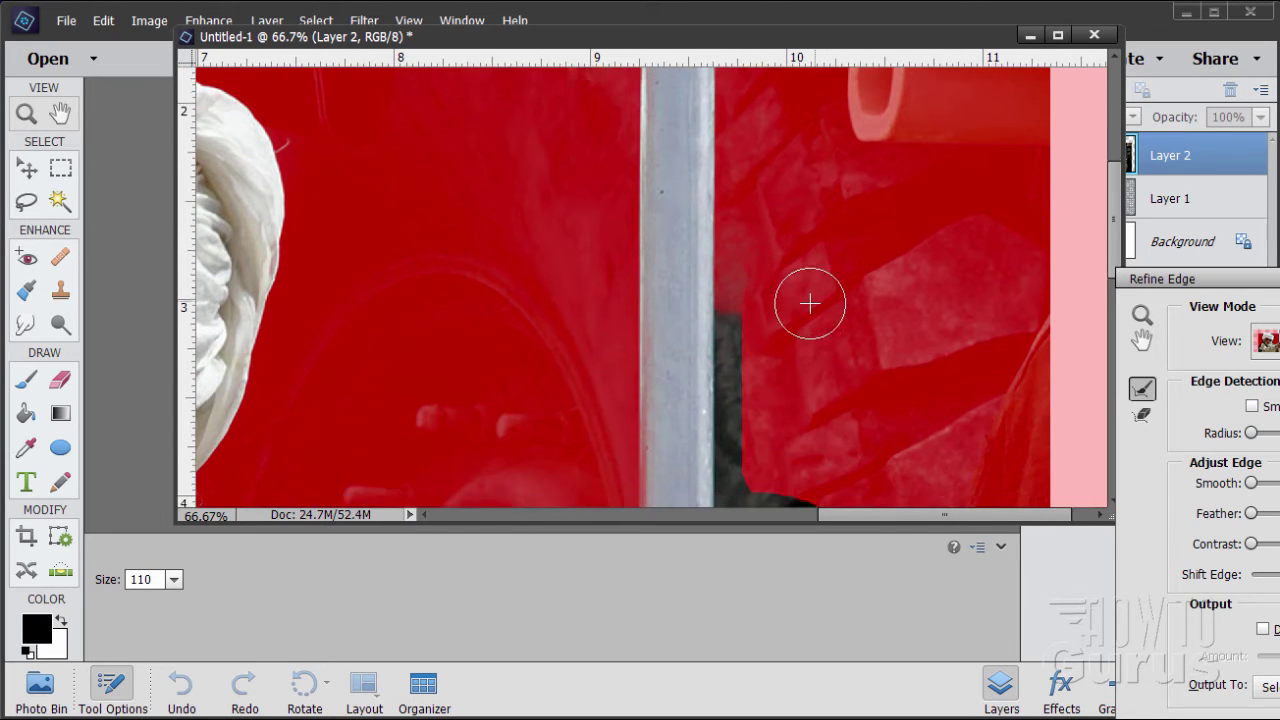
pyautogui.moveTo(769, 249)
pyautogui.mouseDown()
pyautogui.moveTo(738, 264)
pyautogui.moveTo(725, 480)
pyautogui.moveTo(820, 457)
pyautogui.mouseUp()
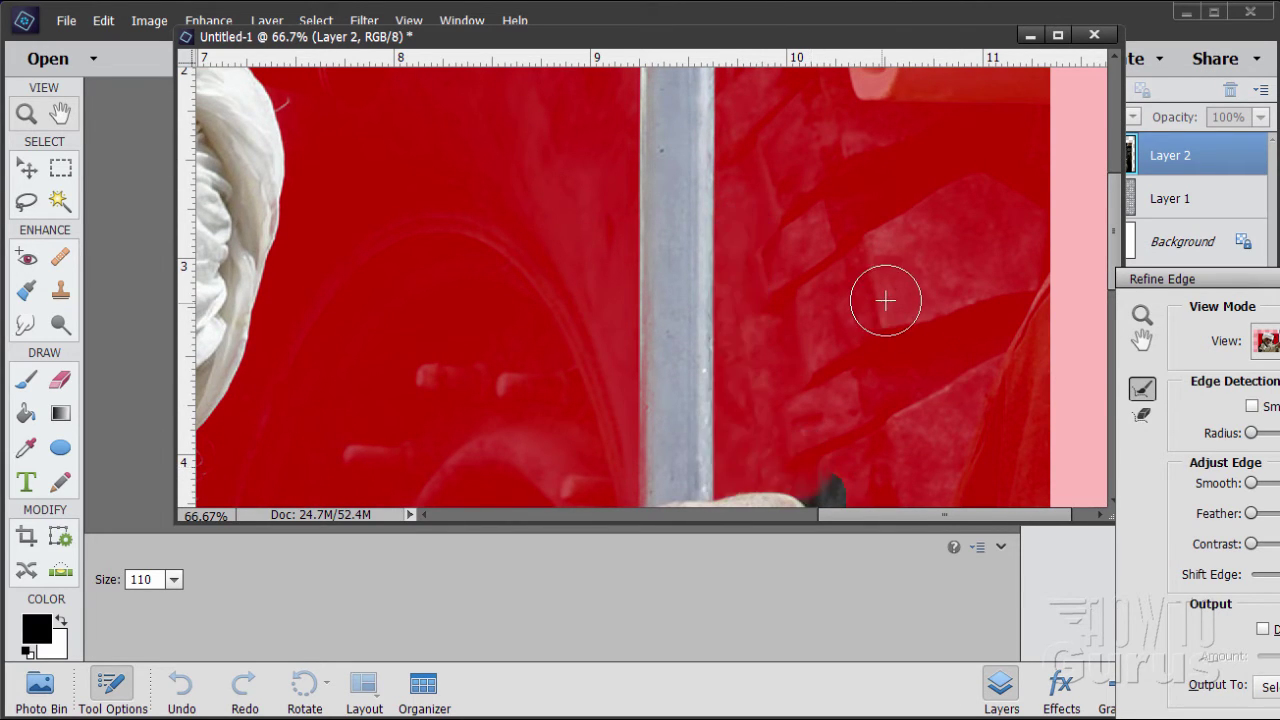
# - Brush the refinement over the dark fringe beside the upper hand's knuckles and down to the lower hand
pyautogui.scroll(-5, 880, 297)
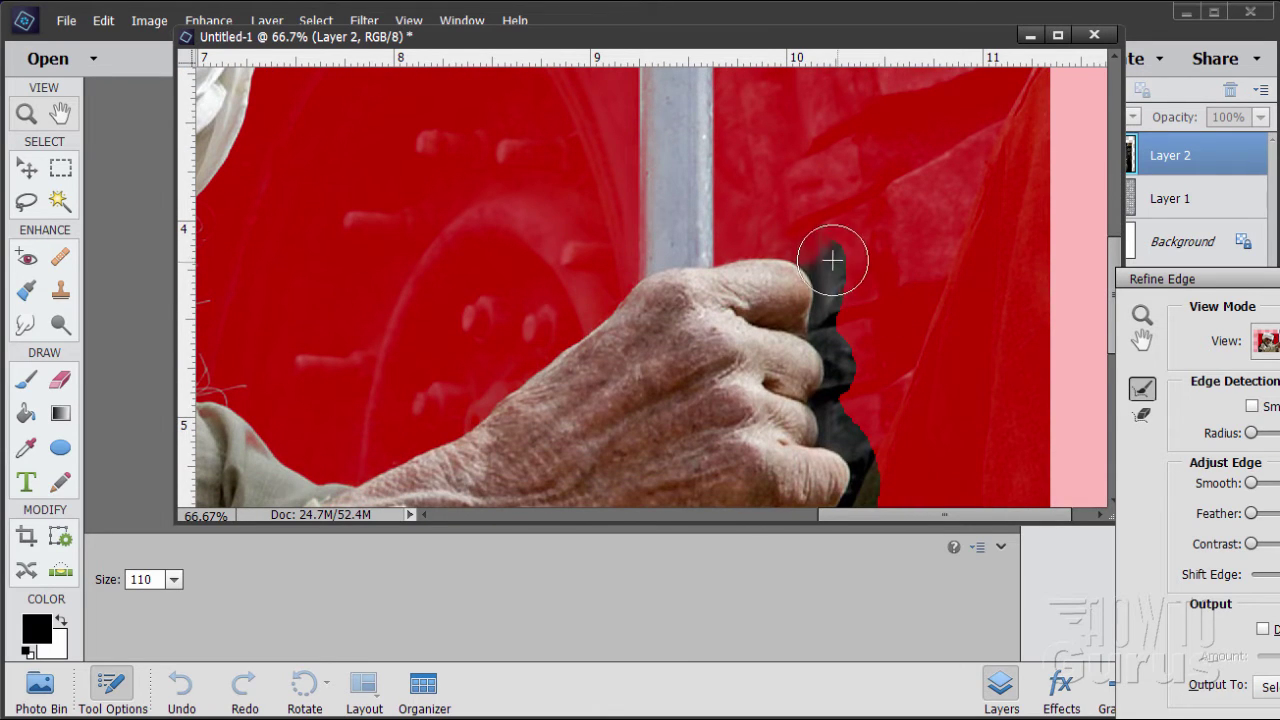
pyautogui.moveTo(829, 263)
pyautogui.mouseDown()
pyautogui.moveTo(841, 443)
pyautogui.moveTo(886, 420)
pyautogui.mouseUp()
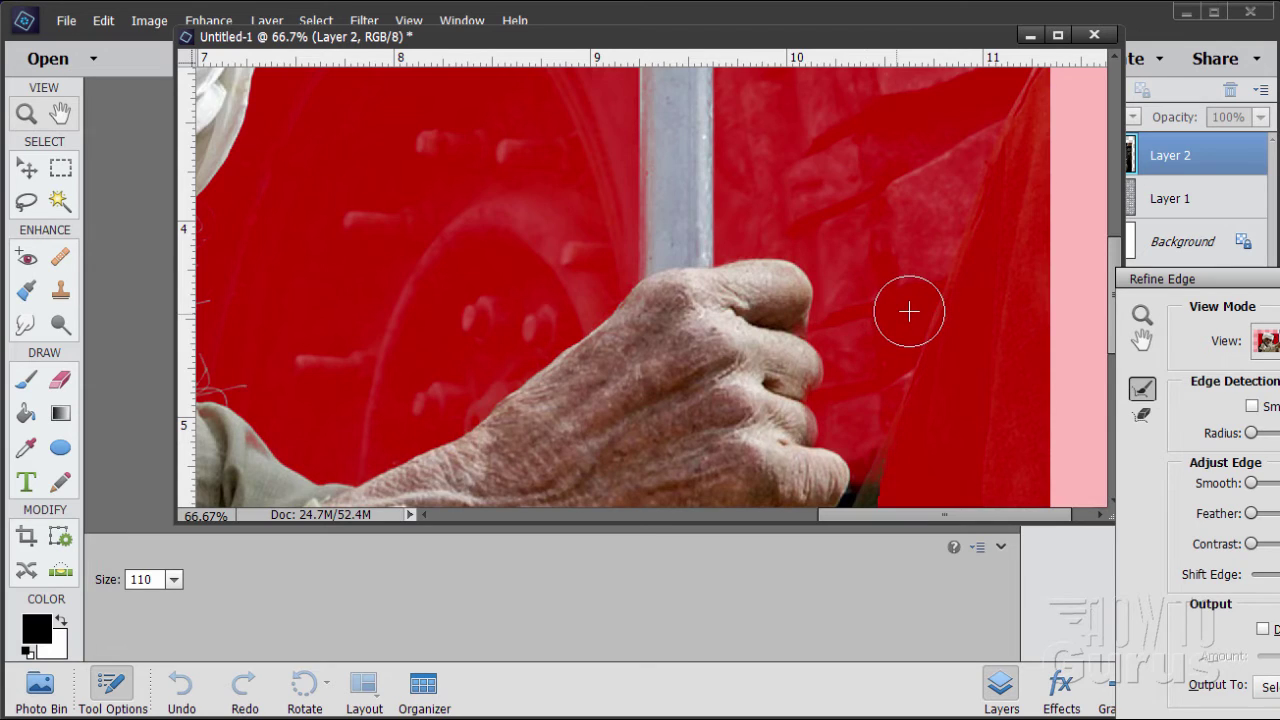
pyautogui.scroll(-3, 906, 309)
pyautogui.scroll(-1, 906, 310)
pyautogui.moveTo(894, 309)
pyautogui.mouseDown()
pyautogui.moveTo(861, 367)
pyautogui.moveTo(826, 381)
pyautogui.moveTo(857, 424)
pyautogui.moveTo(851, 458)
pyautogui.moveTo(930, 397)
pyautogui.moveTo(897, 371)
pyautogui.mouseUp()
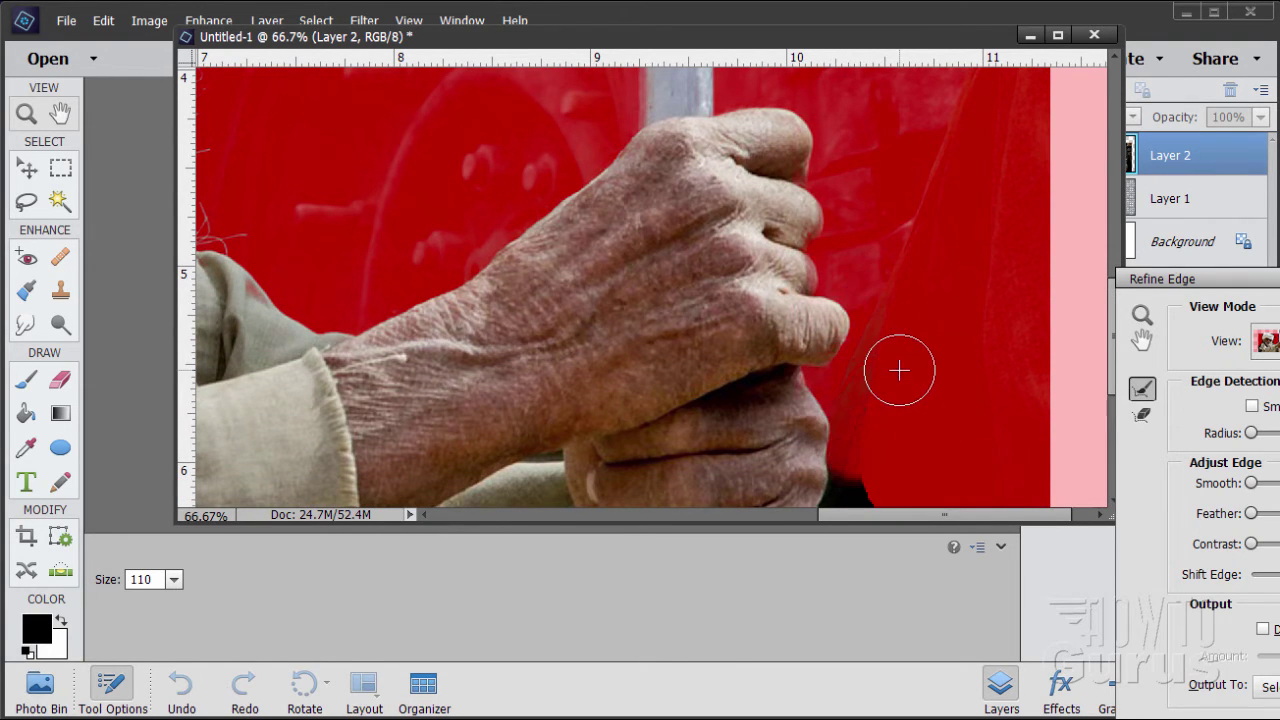
# - Brush the refinement beside the lower hand and down the outer edge of the sleeve behind the pole
pyautogui.scroll(-5, 902, 435)
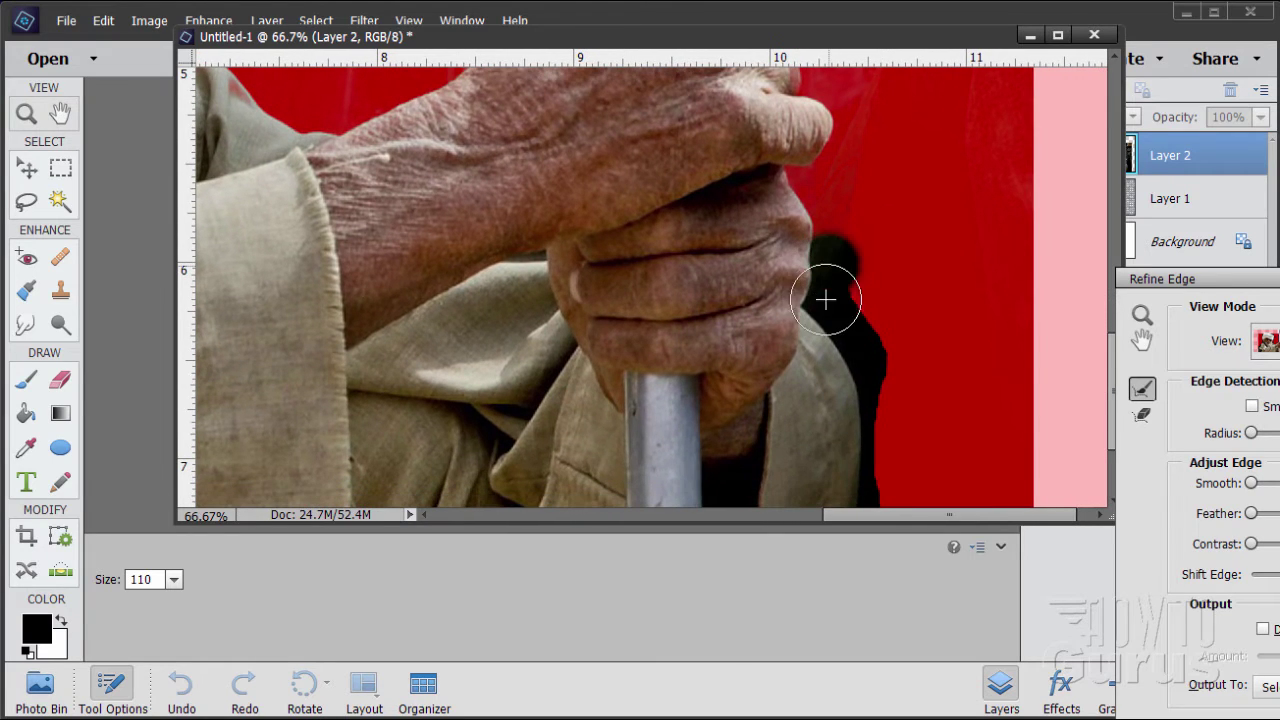
pyautogui.moveTo(853, 327)
pyautogui.mouseDown()
pyautogui.moveTo(878, 450)
pyautogui.moveTo(939, 392)
pyautogui.moveTo(926, 388)
pyautogui.moveTo(903, 266)
pyautogui.mouseUp()
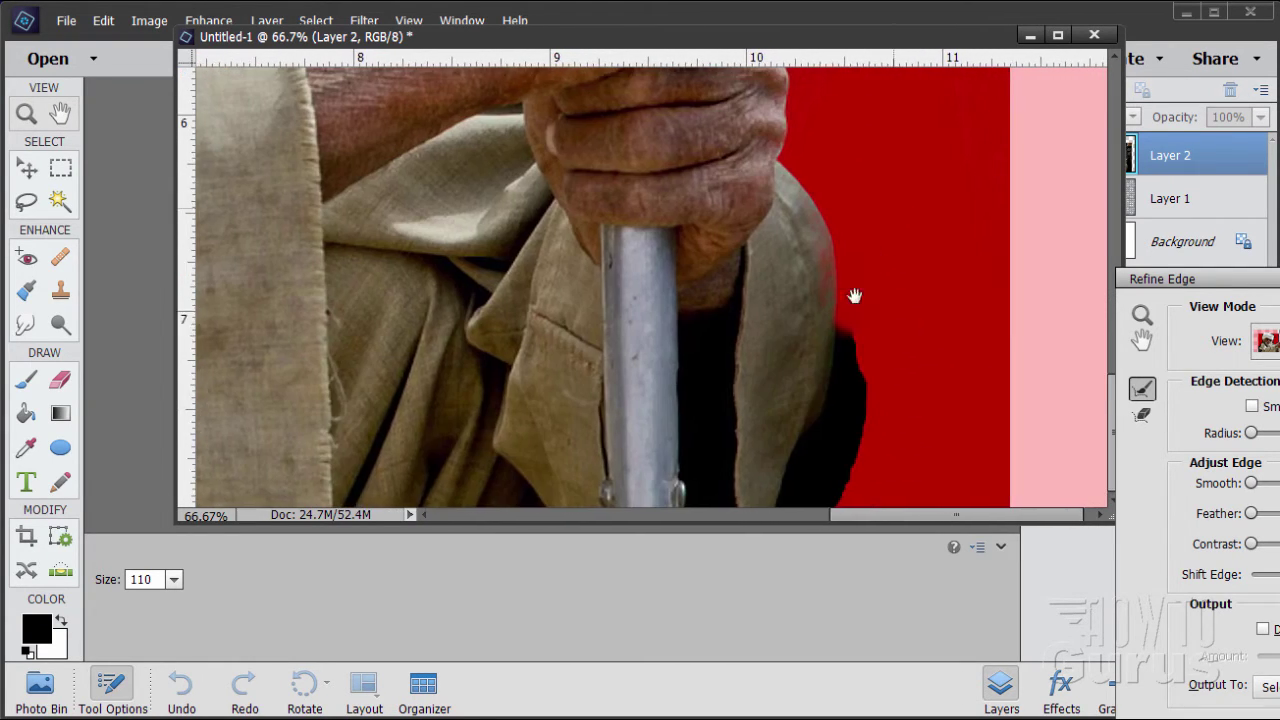
pyautogui.moveTo(833, 457)
pyautogui.mouseDown()
pyautogui.moveTo(826, 466)
pyautogui.moveTo(903, 369)
pyautogui.mouseUp()
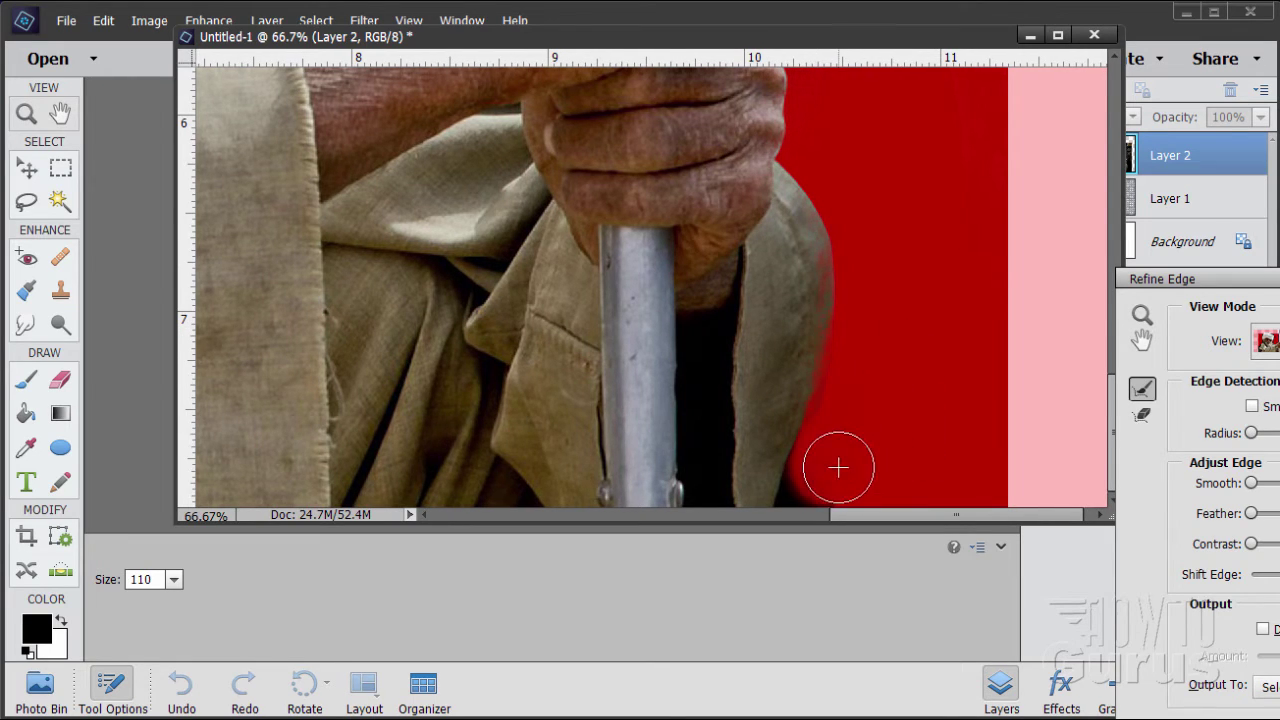
pyautogui.moveTo(837, 466)
pyautogui.mouseDown()
pyautogui.moveTo(806, 491)
pyautogui.moveTo(902, 416)
pyautogui.moveTo(823, 423)
pyautogui.moveTo(837, 371)
pyautogui.moveTo(892, 328)
pyautogui.moveTo(857, 283)
pyautogui.moveTo(891, 305)
pyautogui.mouseUp()
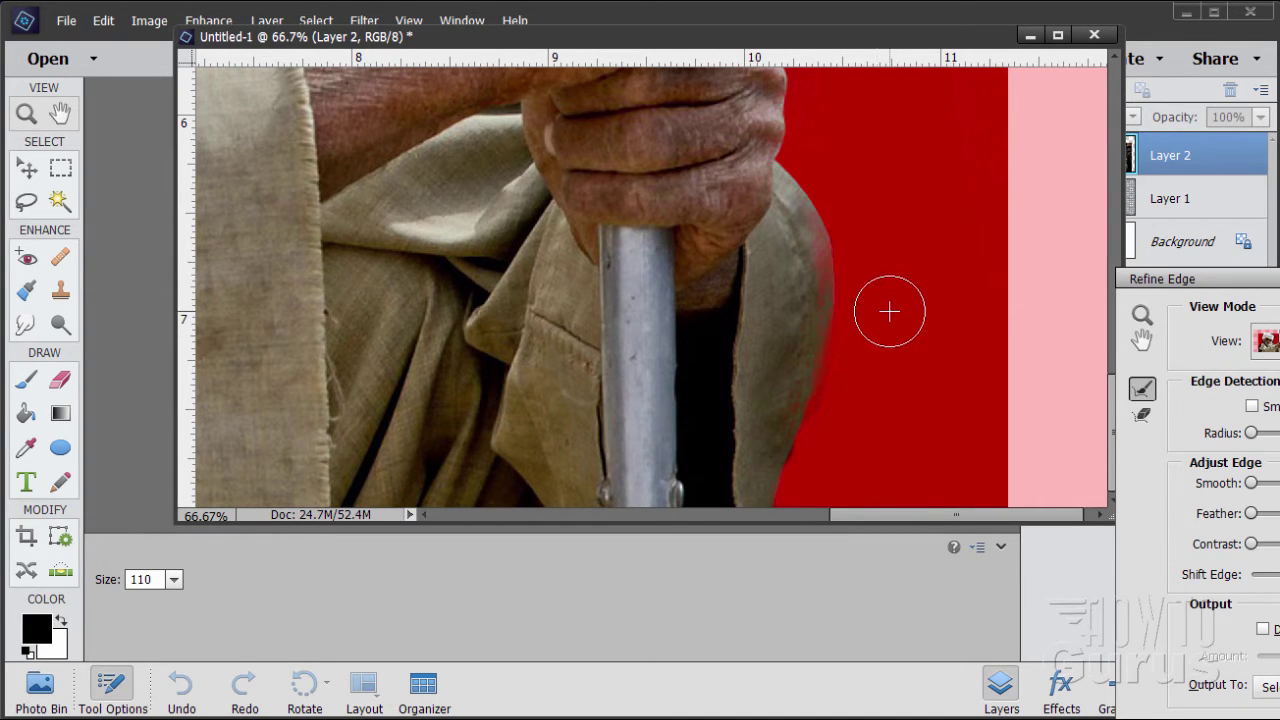
pyautogui.moveTo(849, 196)
pyautogui.mouseDown()
pyautogui.moveTo(874, 403)
pyautogui.moveTo(929, 400)
pyautogui.mouseUp()
pyautogui.moveTo(877, 197); pyautogui.dragTo(896, 318)
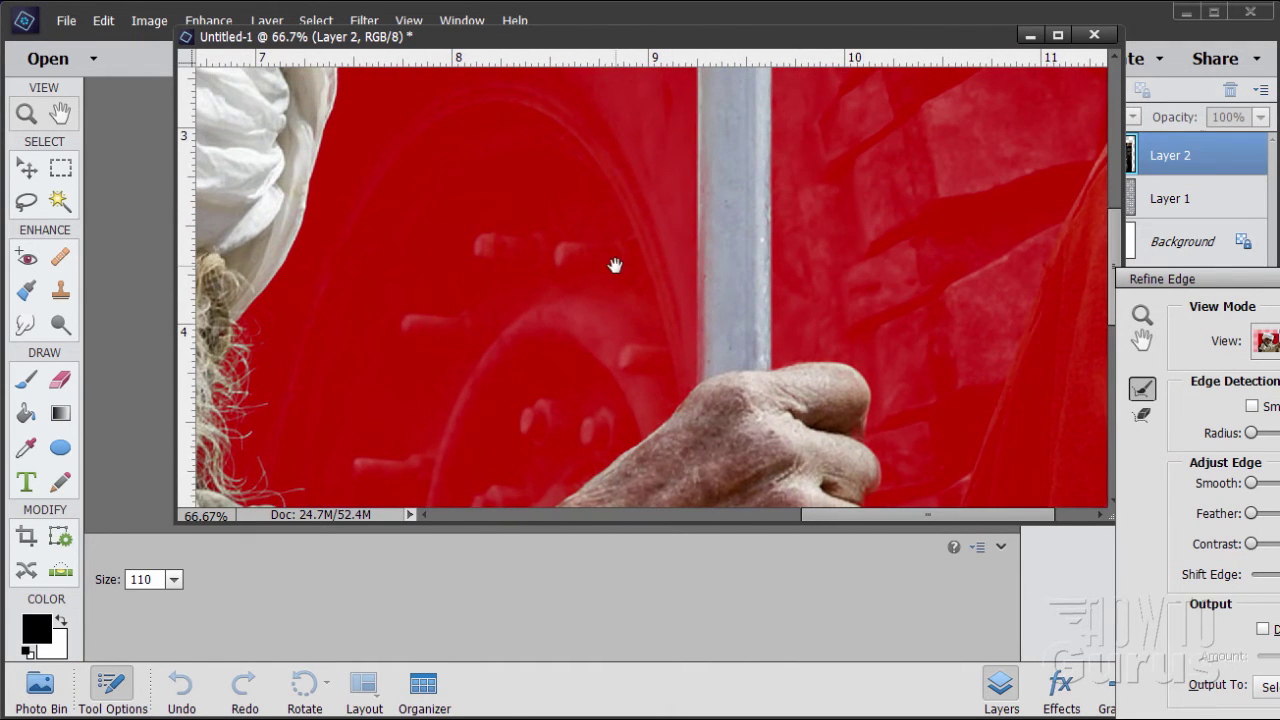
pyautogui.moveTo(800, 373); pyautogui.dragTo(754, 289)
pyautogui.moveTo(1029, 448); pyautogui.dragTo(988, 405)
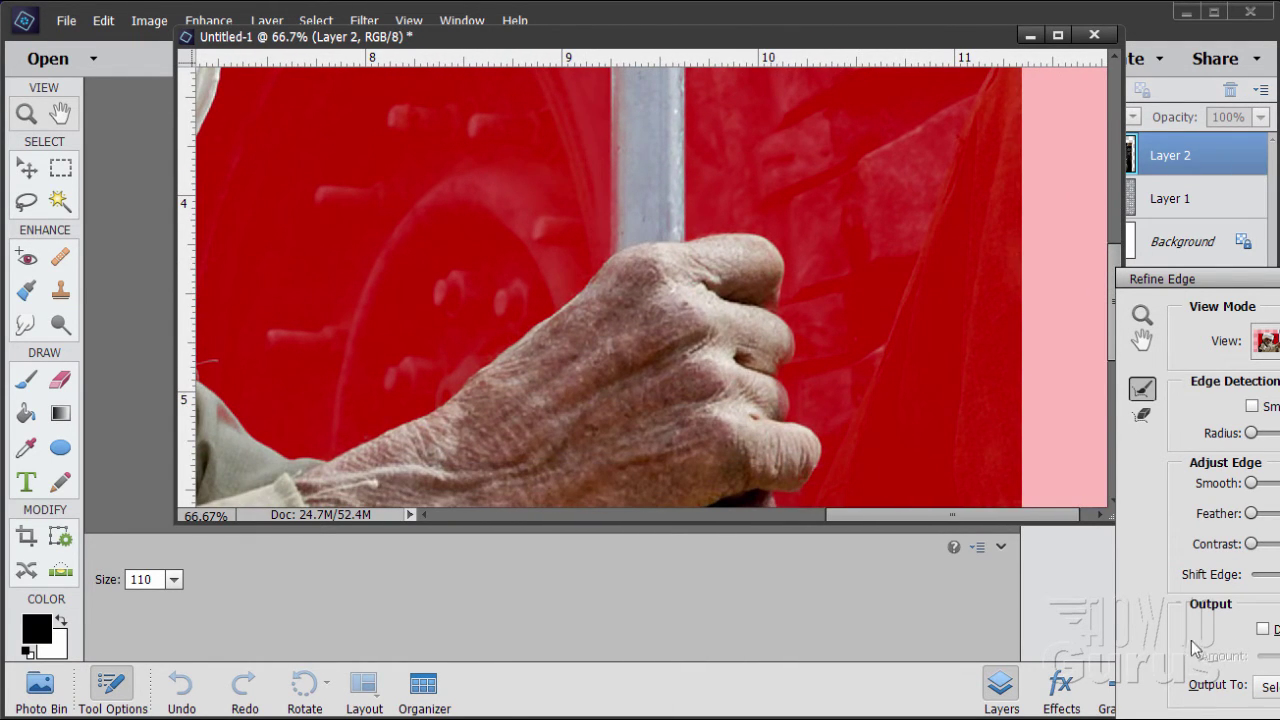
# - Bring the Refine Edge dialog fully into view, keep the output as Selection and apply the refinement
pyautogui.moveTo(1273, 290); pyautogui.dragTo(1040, 198)
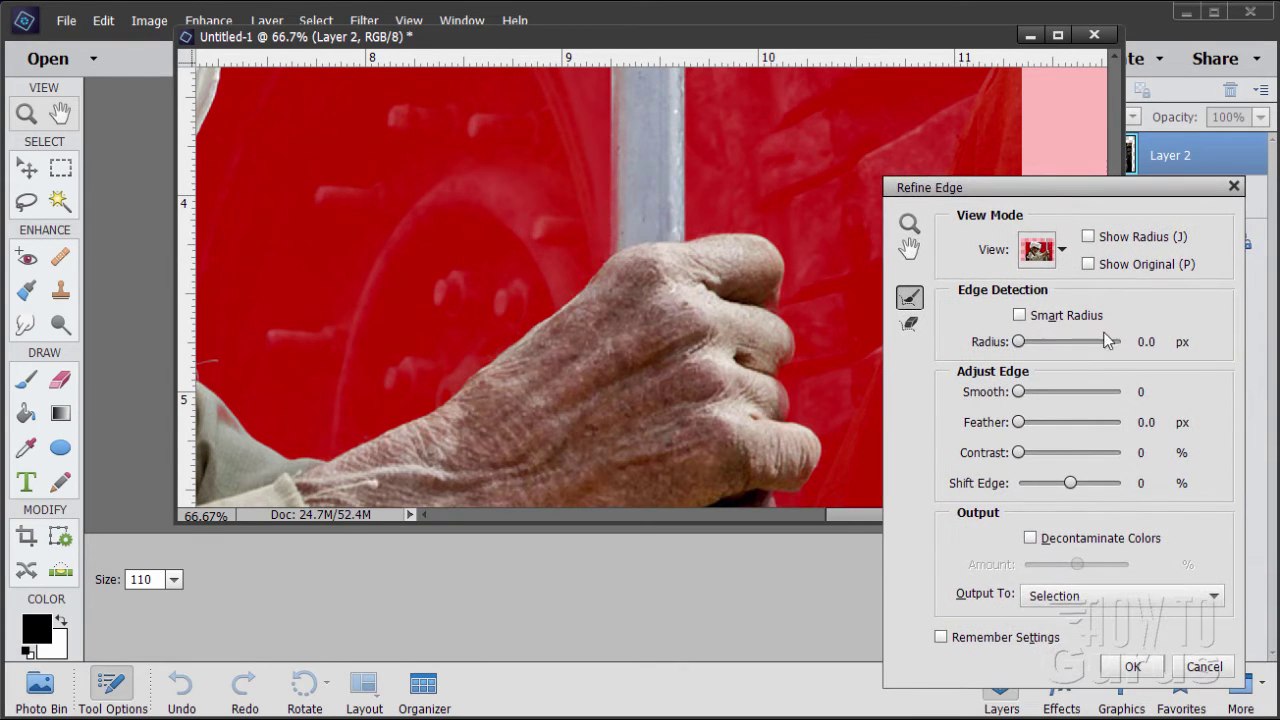
pyautogui.click(1215, 597)
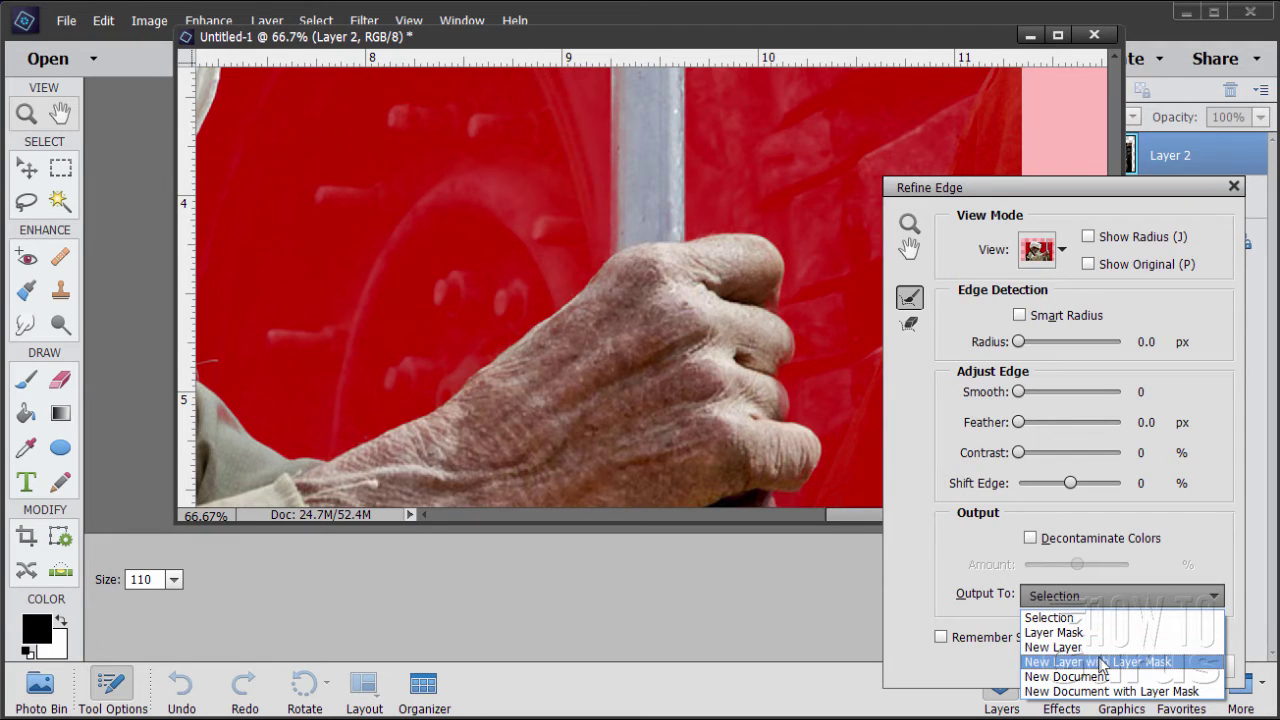
pyautogui.click(1093, 597)
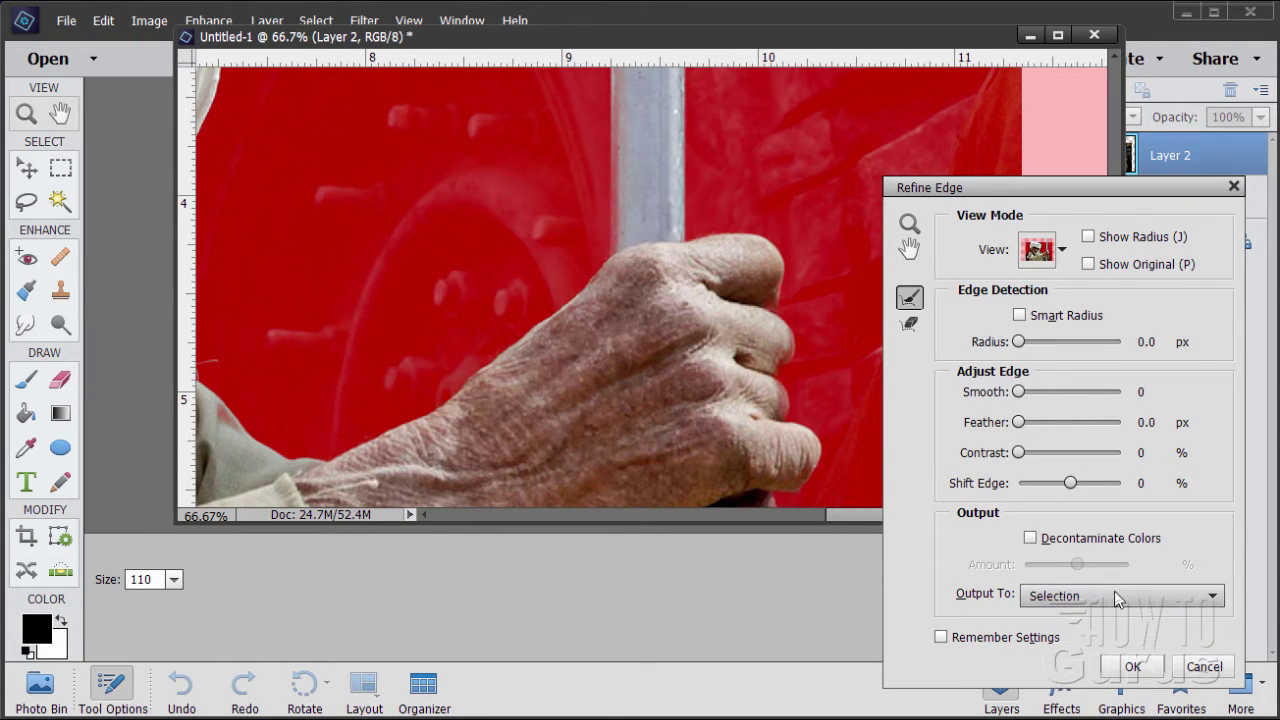
pyautogui.click(1133, 666)
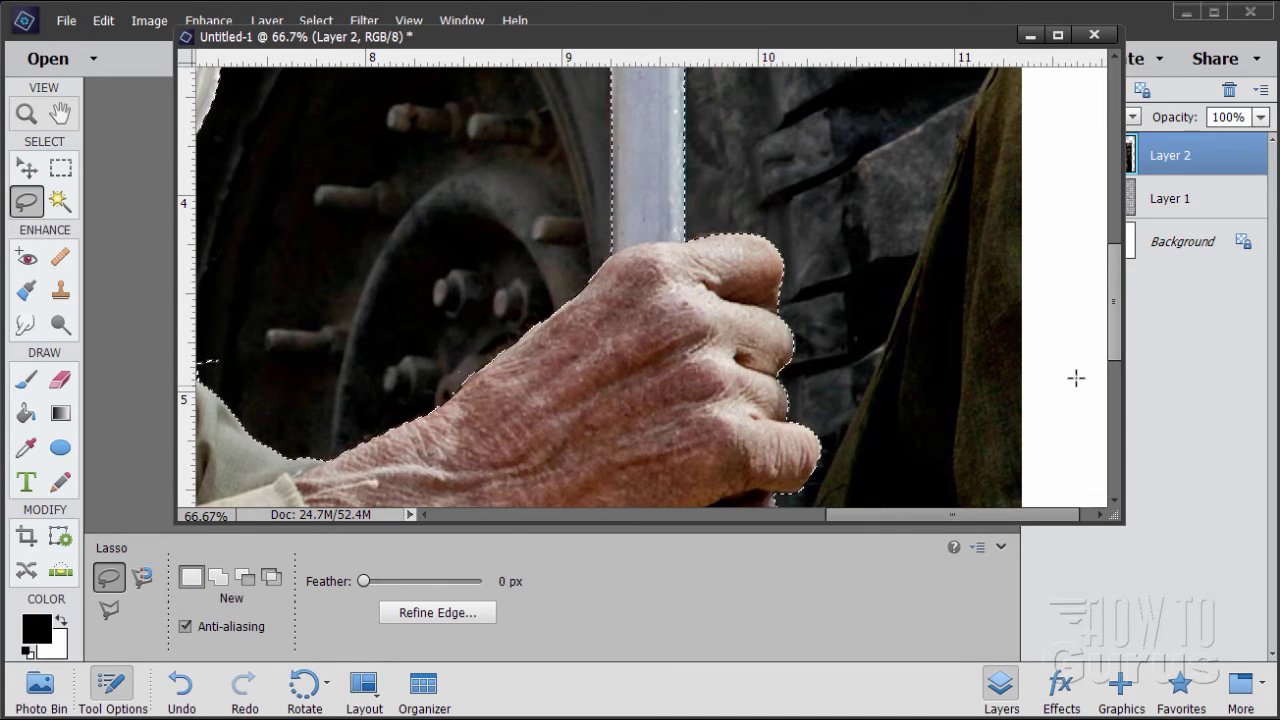
# - Subtract the stray white areas above the turban from the selection by tracing its top edge with the Polygonal Lasso
pyautogui.moveTo(1113, 355); pyautogui.dragTo(1105, 155)
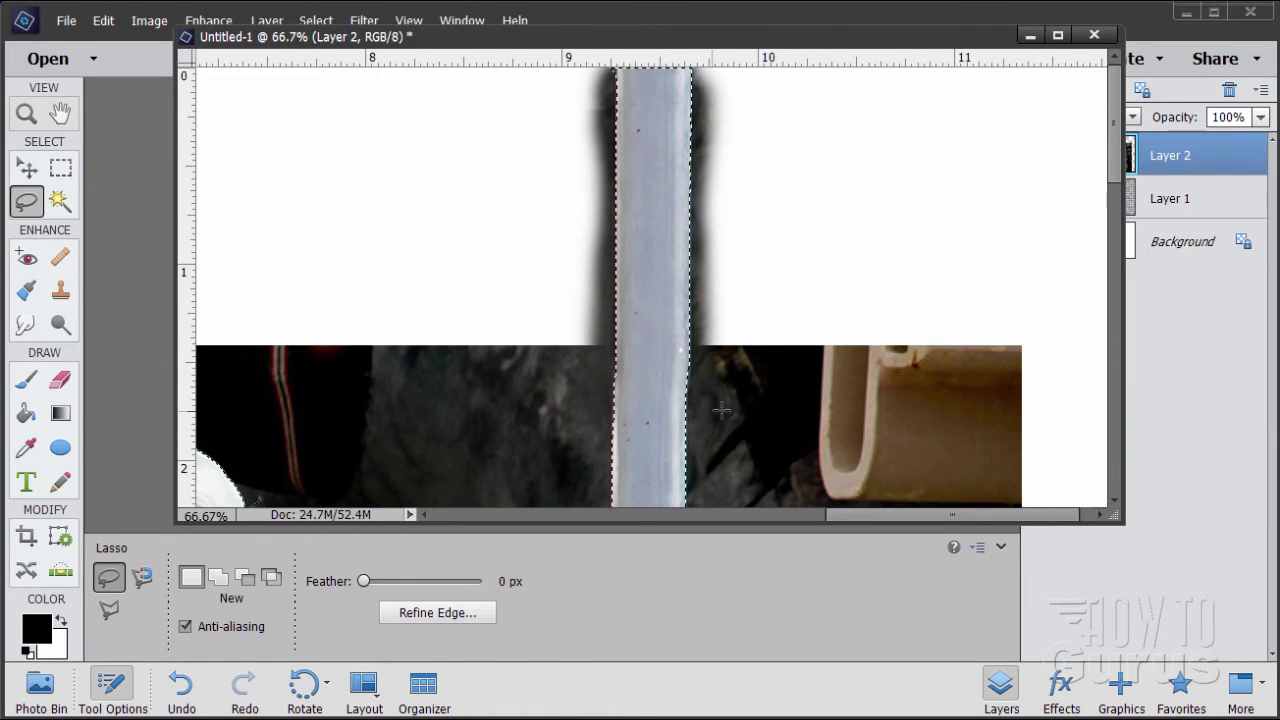
pyautogui.moveTo(885, 514); pyautogui.dragTo(646, 516)
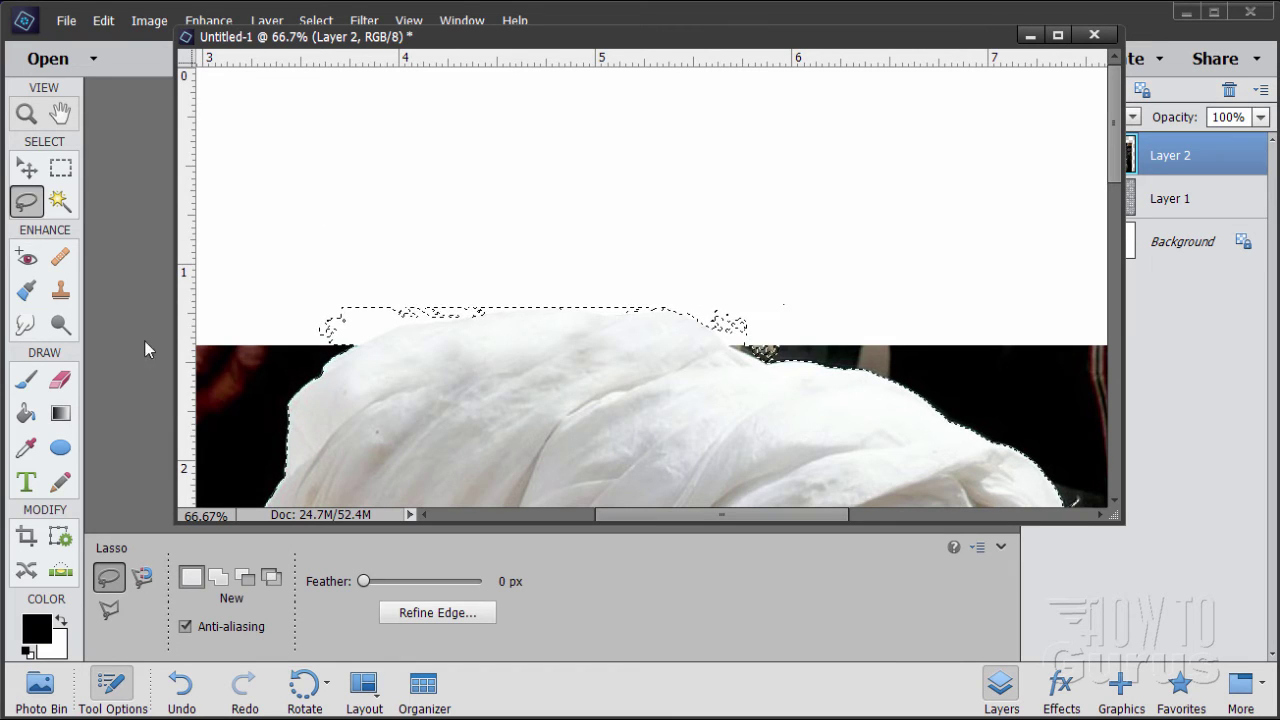
pyautogui.click(113, 617)
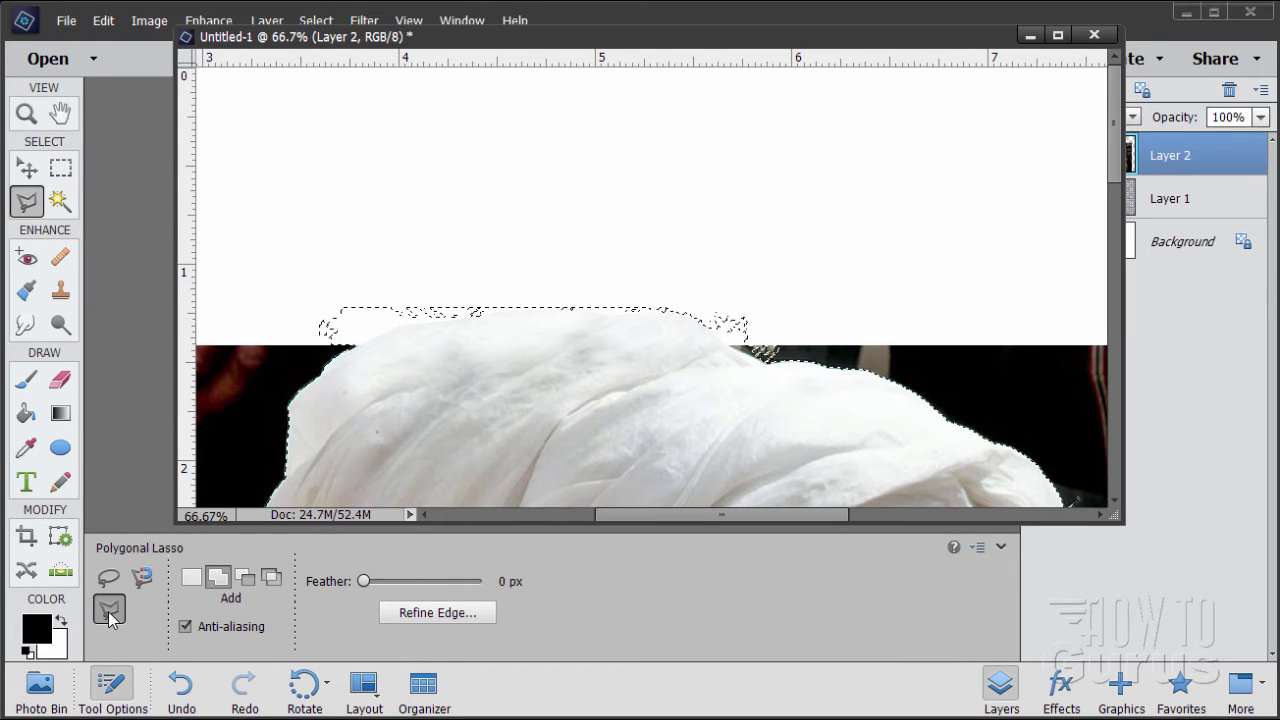
pyautogui.click(248, 582)
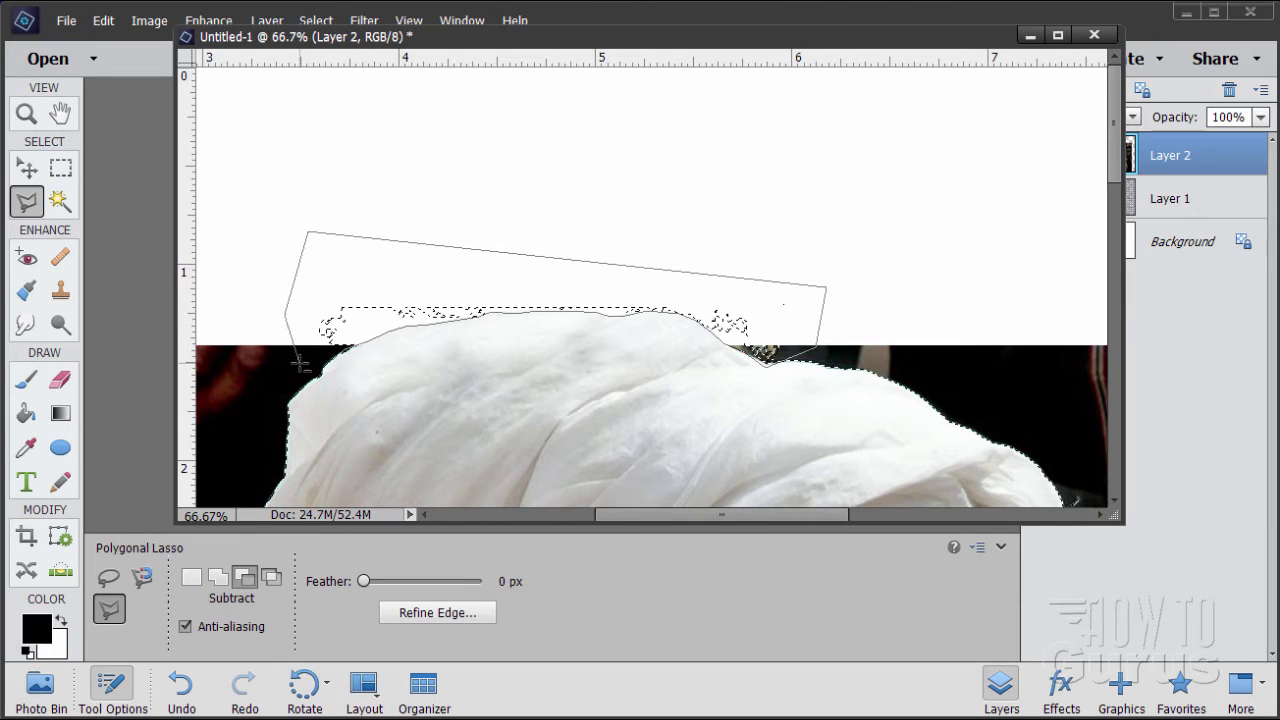
pyautogui.click(340, 356)
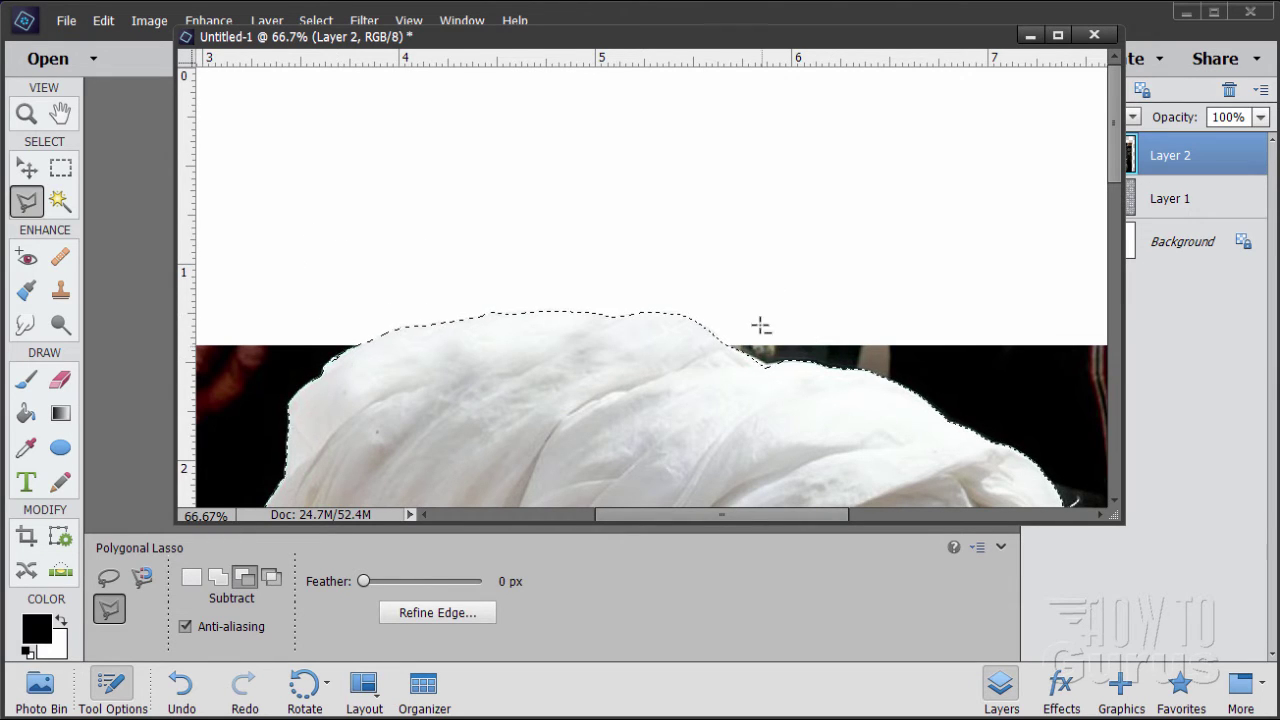
# - Subtract the stray dark and white area outside the shoulder, sleeve and lower jacket edge from the selection with the Polygonal Lasso
pyautogui.hscroll(-5, 694, 511)
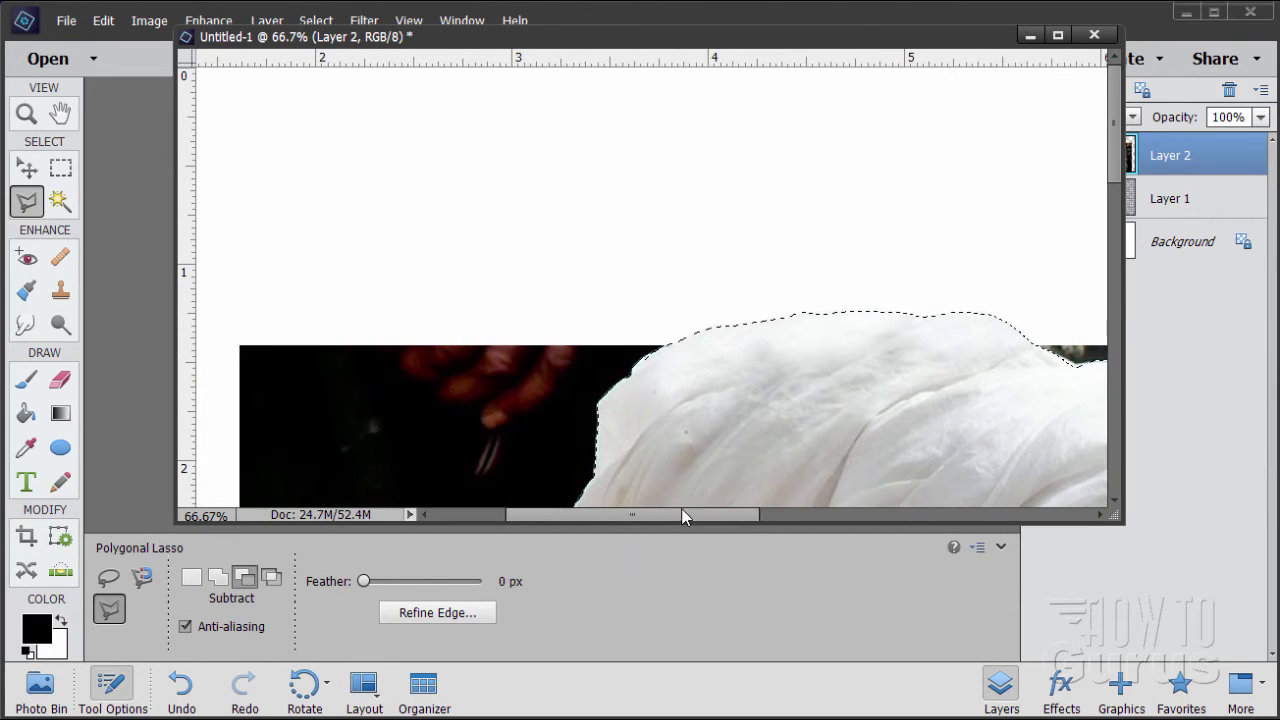
pyautogui.moveTo(1114, 160); pyautogui.dragTo(1106, 382)
pyautogui.moveTo(750, 514); pyautogui.dragTo(715, 522)
pyautogui.moveTo(1111, 323)
pyautogui.mouseDown()
pyautogui.moveTo(1105, 382)
pyautogui.moveTo(1102, 333)
pyautogui.mouseUp()
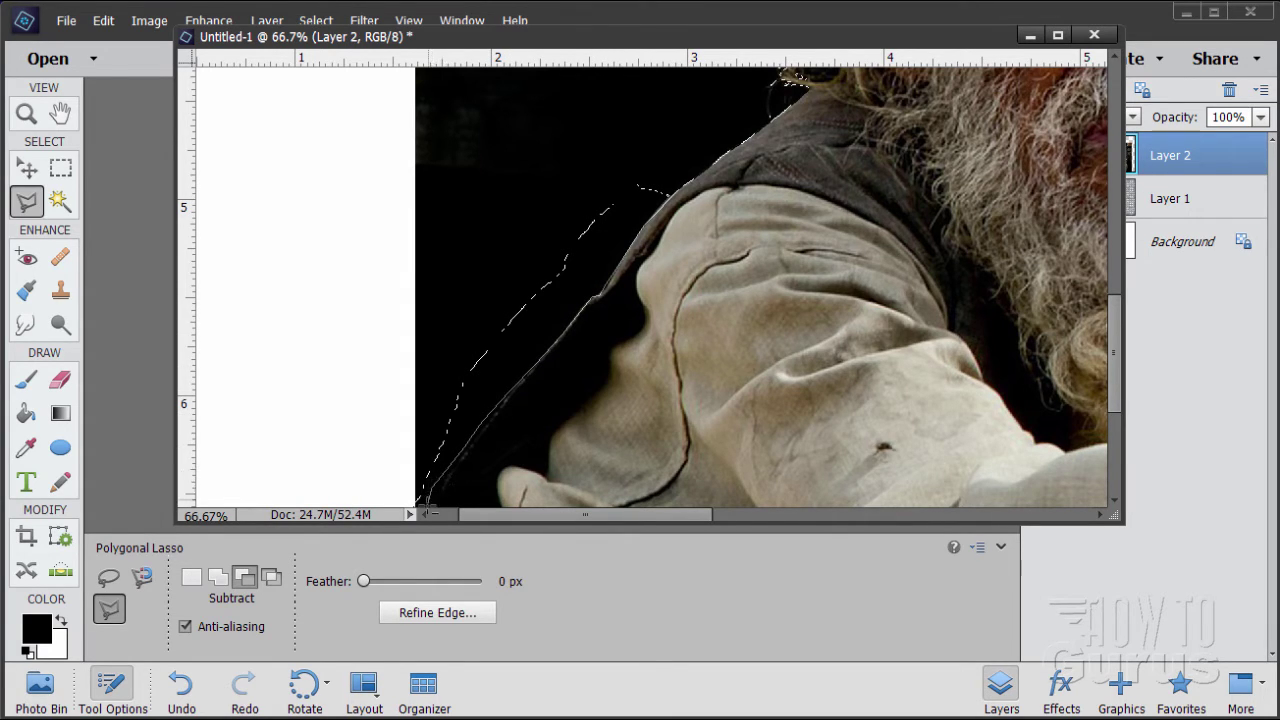
pyautogui.scroll(-3, 428, 508)
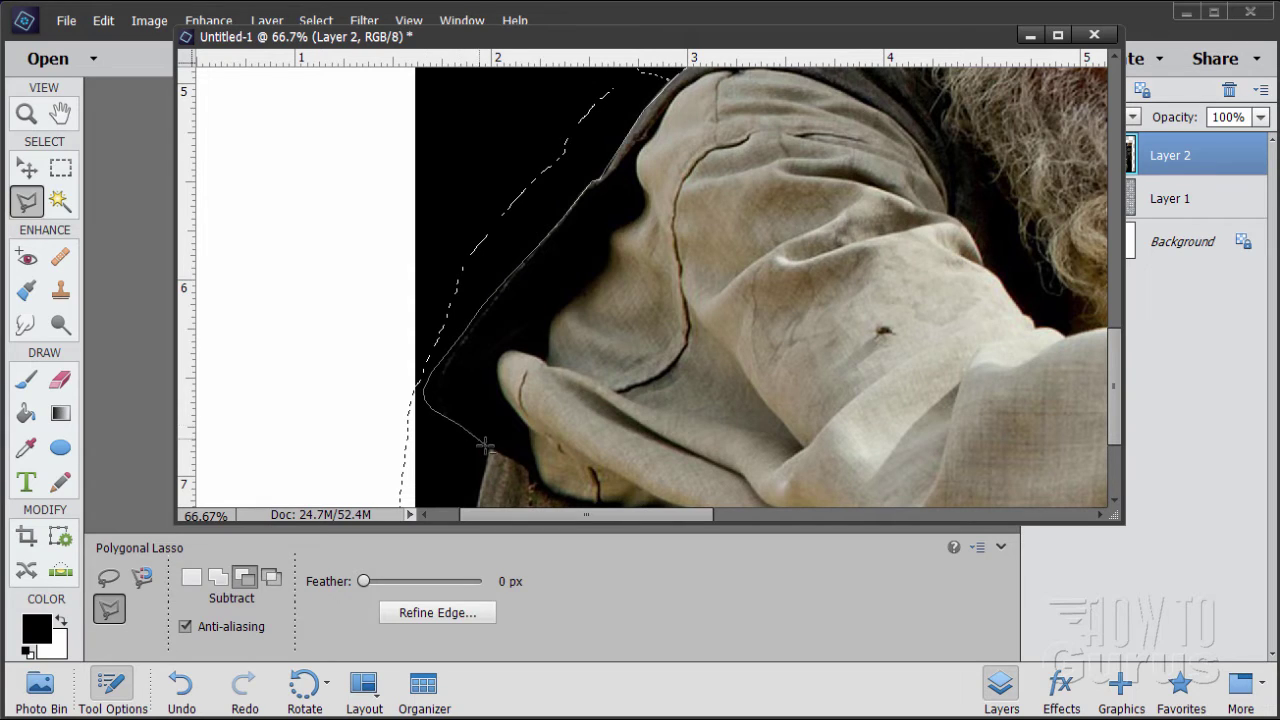
pyautogui.scroll(-2, 480, 490)
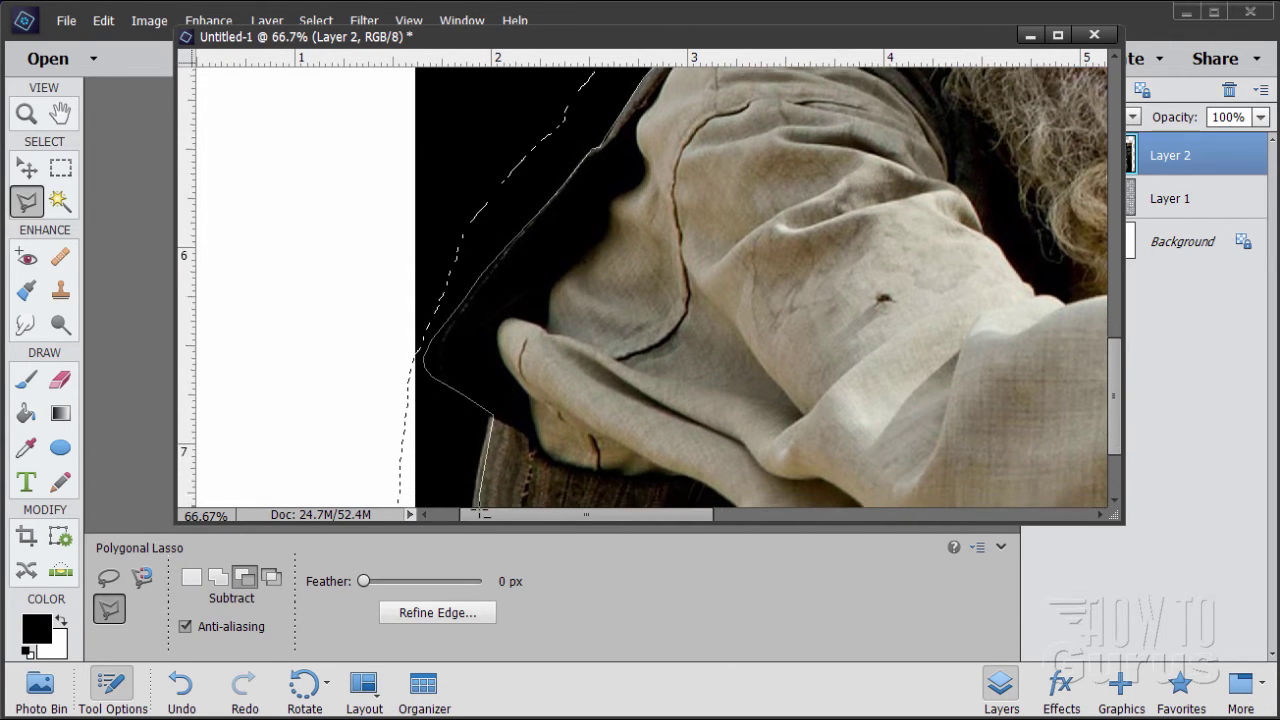
pyautogui.scroll(-3, 472, 508)
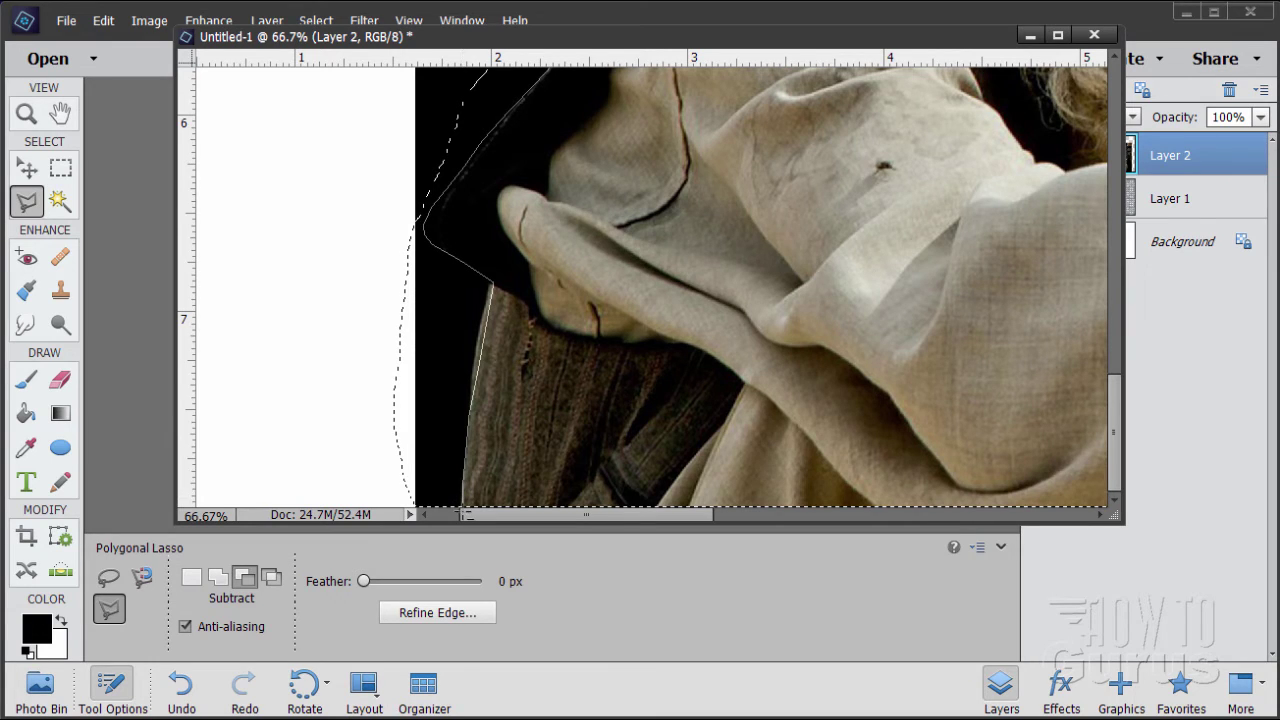
pyautogui.click(370, 456)
pyautogui.click(447, 86)
pyautogui.scroll(8, 457, 62)
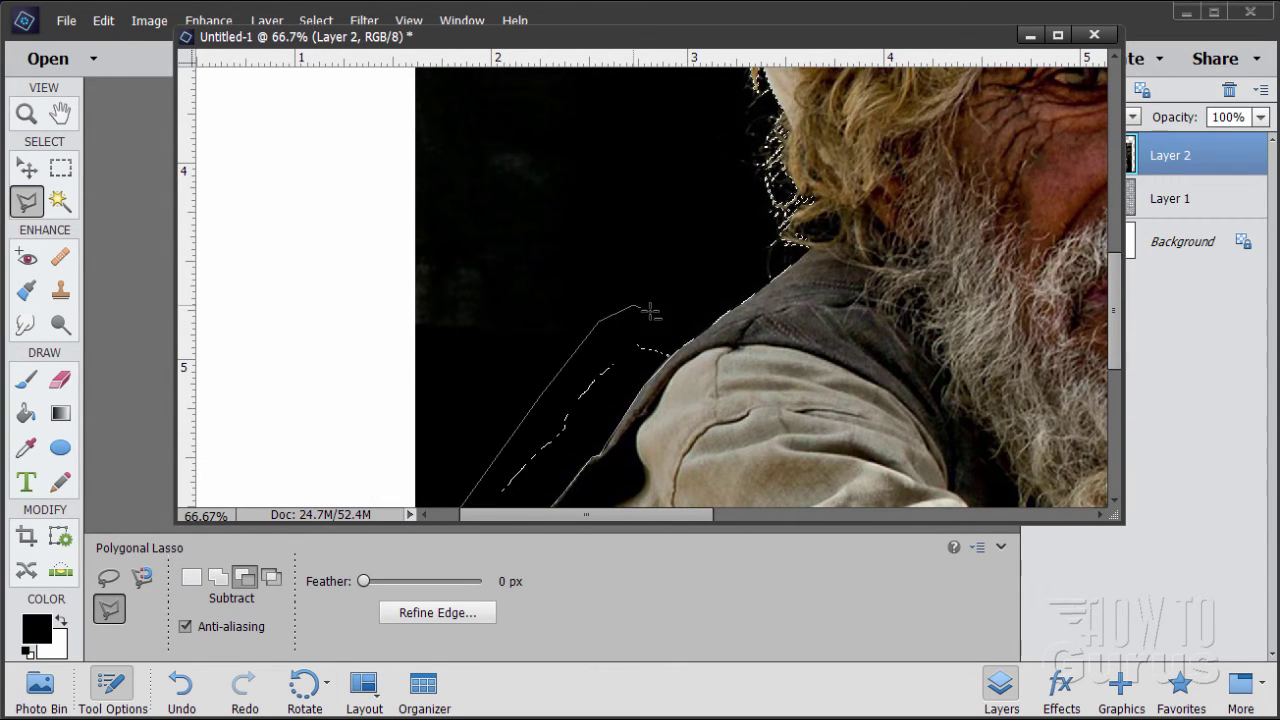
pyautogui.click(678, 355)
# - Switch the Polygonal Lasso to Add and trace the missing sliver of the striped jacket's outer edge into the selection
pyautogui.scroll(-5, 676, 375)
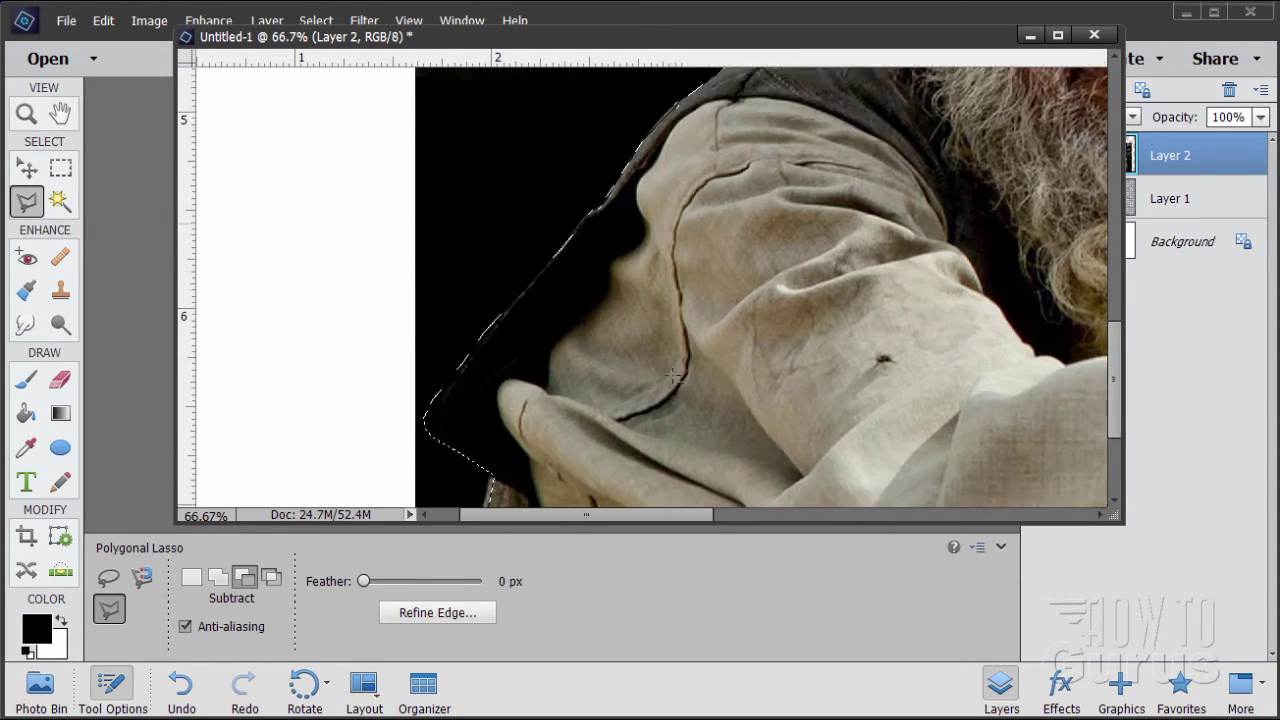
pyautogui.scroll(-4, 676, 375)
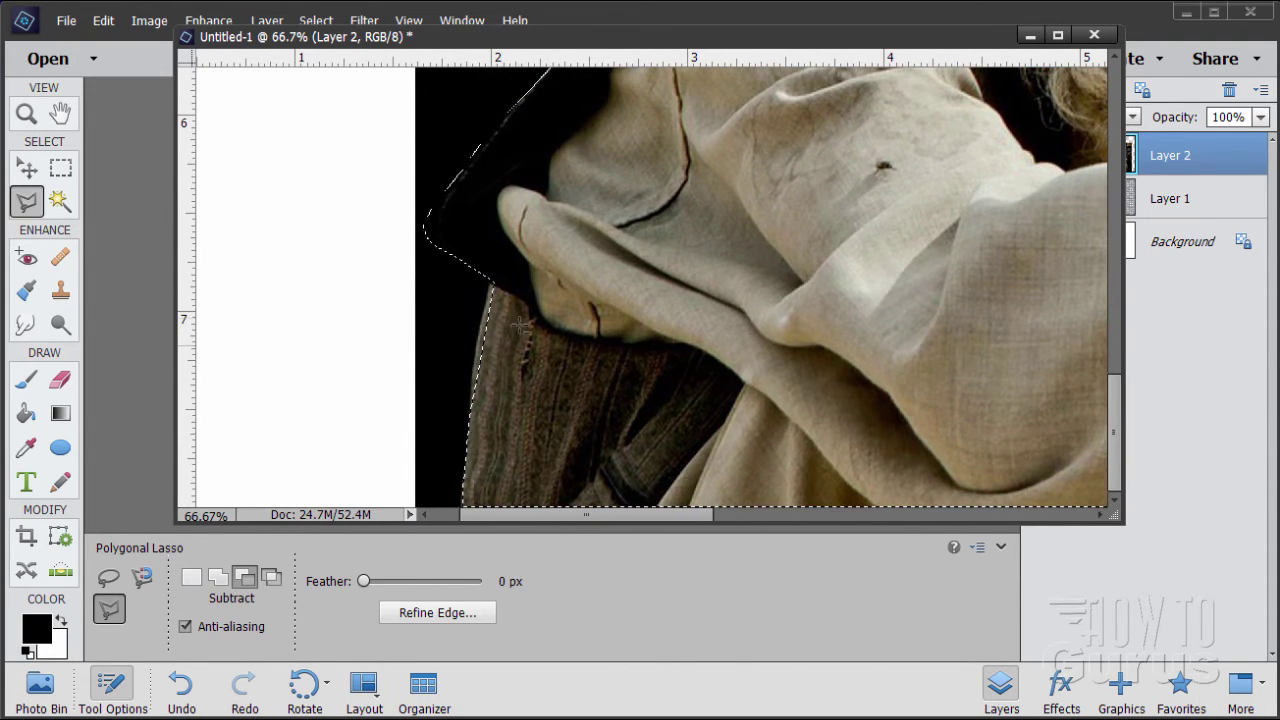
pyautogui.click(218, 577)
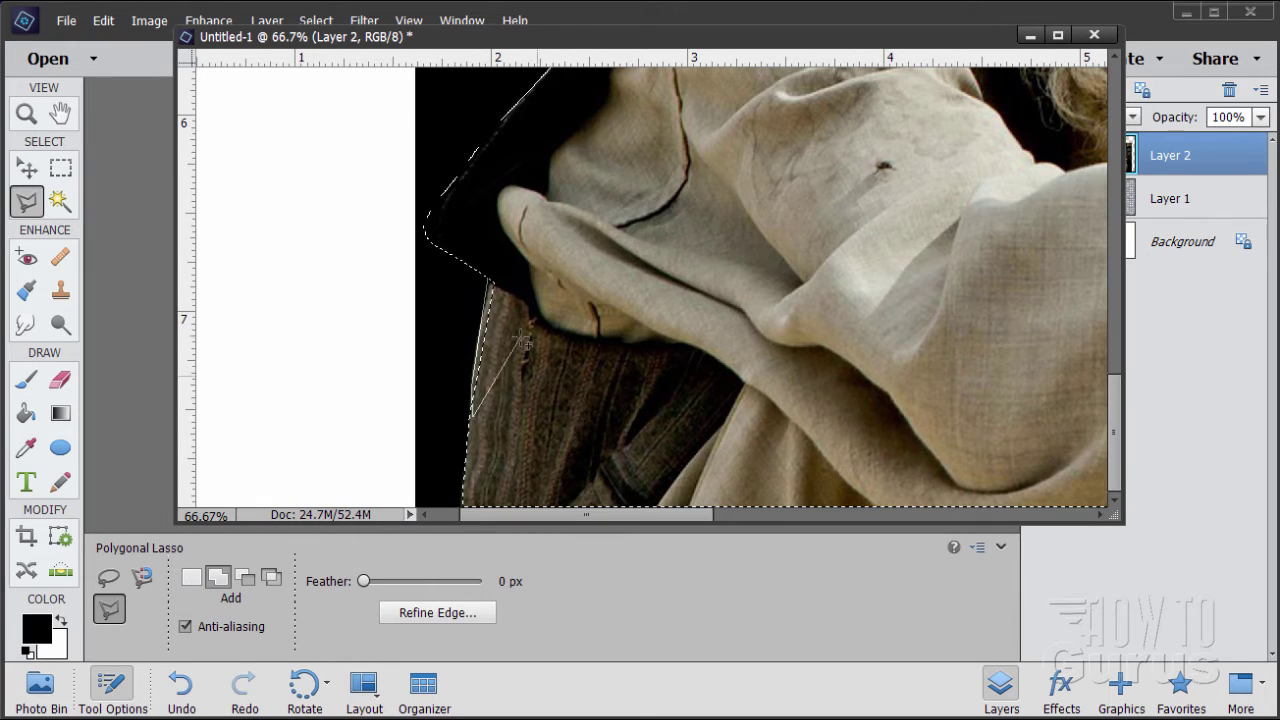
pyautogui.click(510, 268)
pyautogui.click(496, 288)
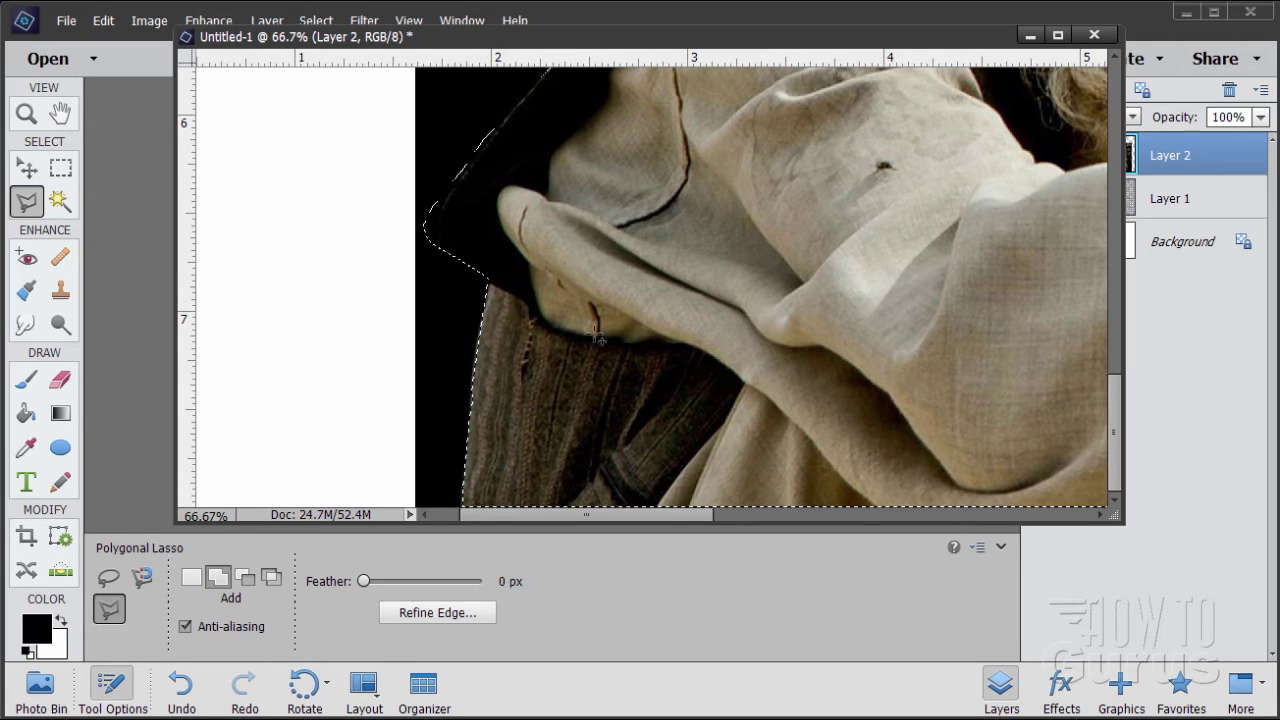
# - Dock the floating document window back into the workspace and add a layer mask to Layer 2 from the selection
pyautogui.click(27, 113)
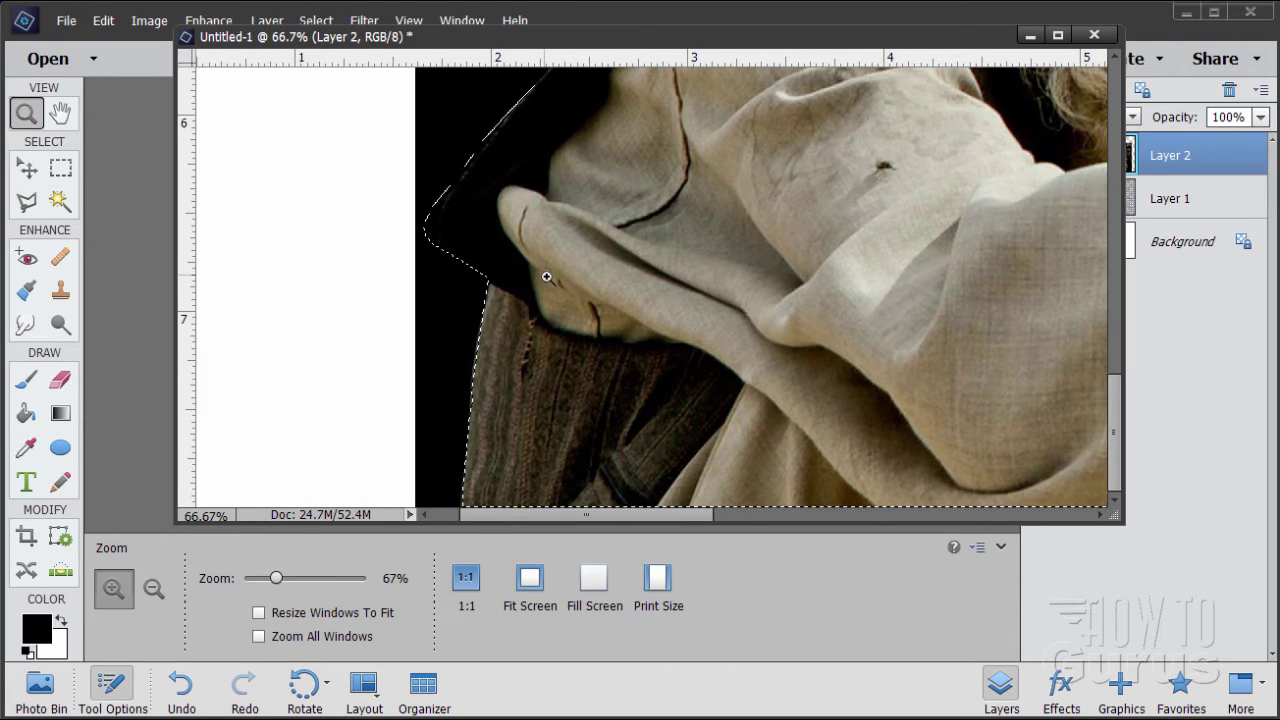
pyautogui.click(870, 324)
pyautogui.click(873, 322)
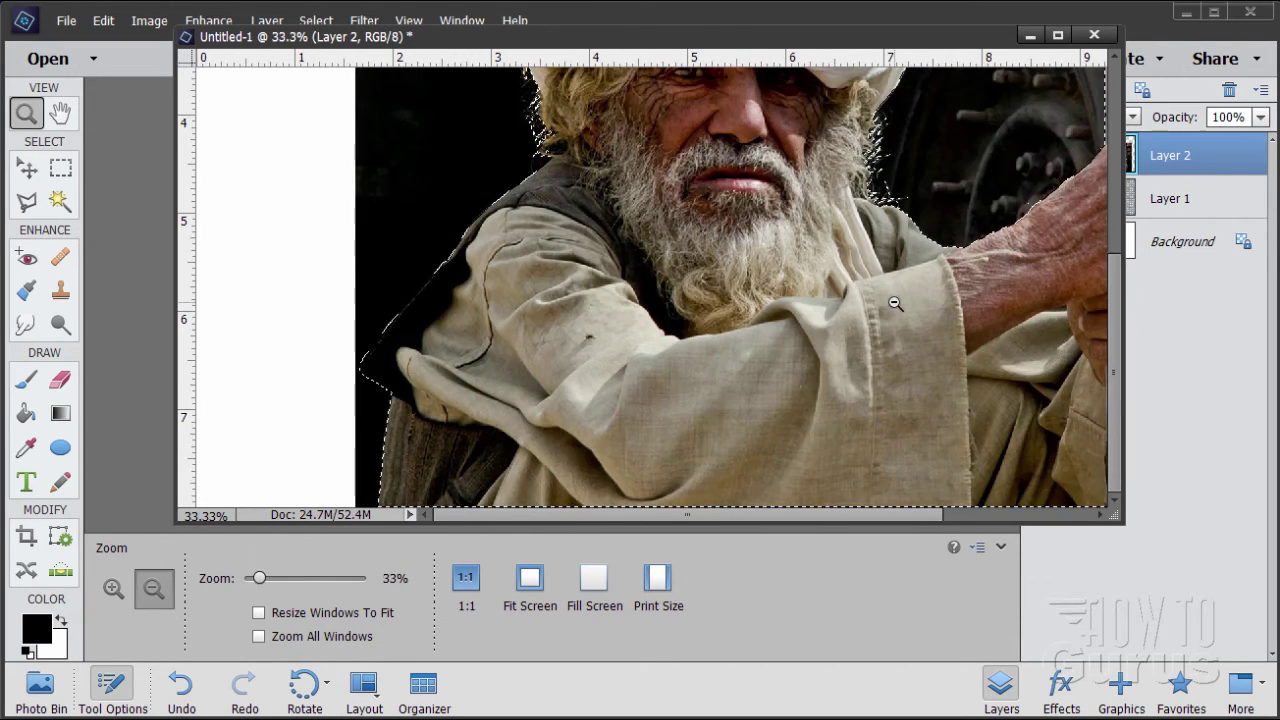
pyautogui.click(840, 290)
pyautogui.click(681, 273)
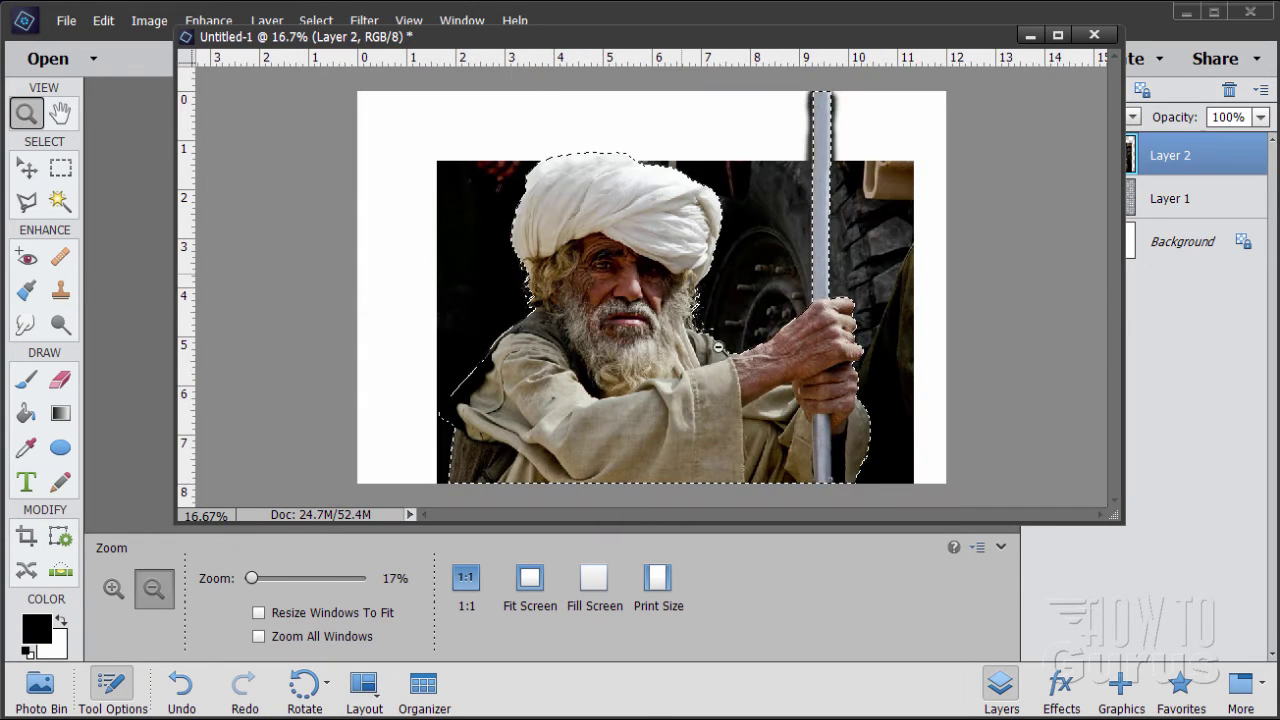
pyautogui.click(26, 168)
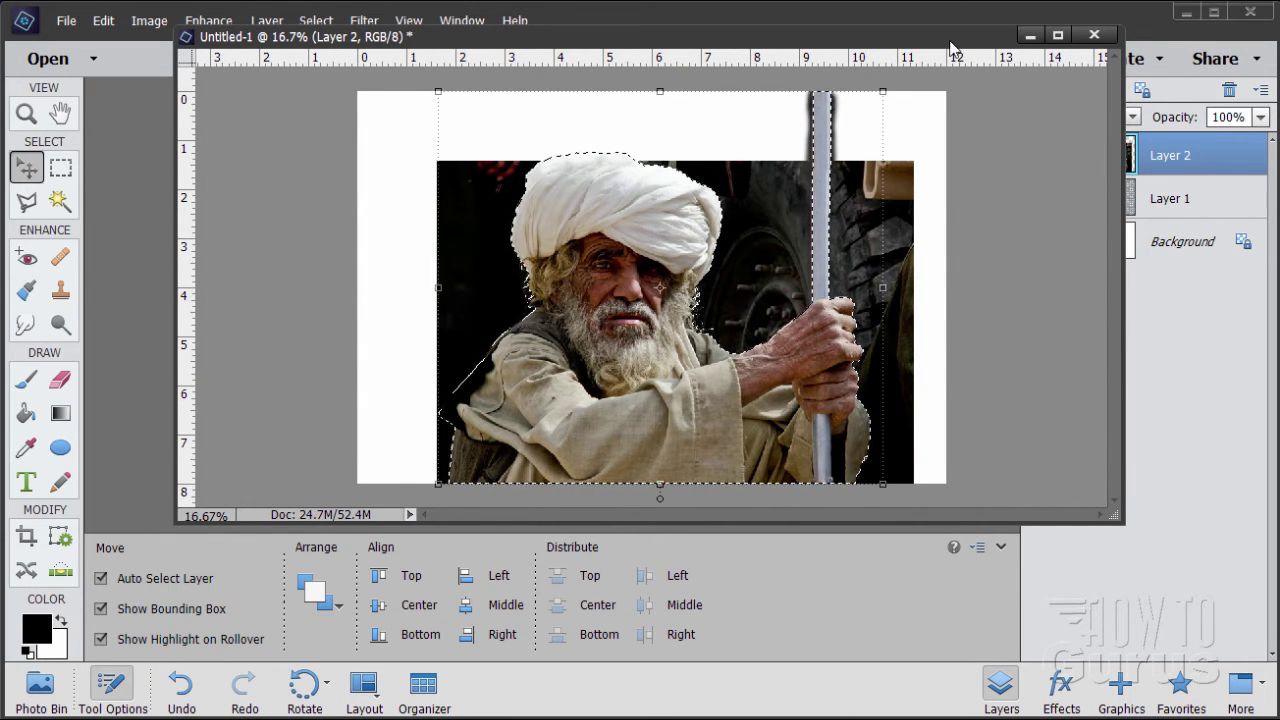
pyautogui.moveTo(862, 36); pyautogui.dragTo(841, 93)
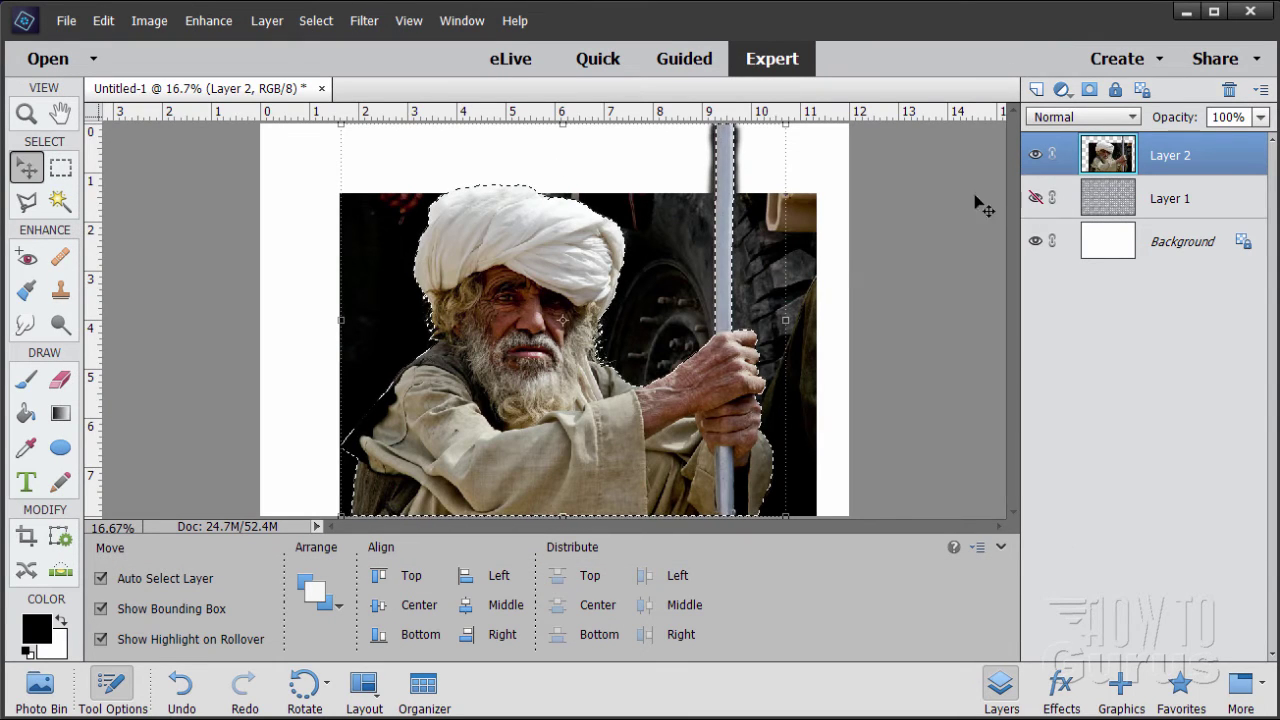
pyautogui.click(1088, 91)
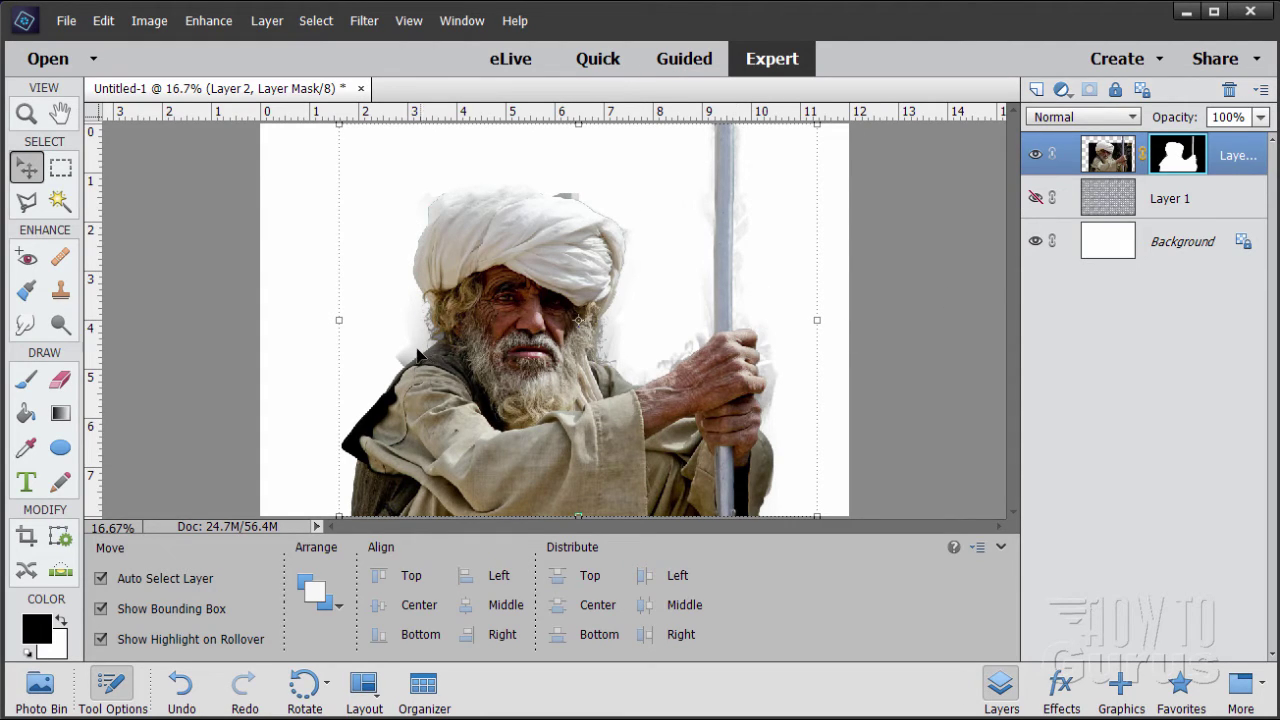
# - Paint black on Layer 2's mask with a 32 px Brush to hide the gray haze beside the man's hair and dark-vested shoulder
pyautogui.click(26, 113)
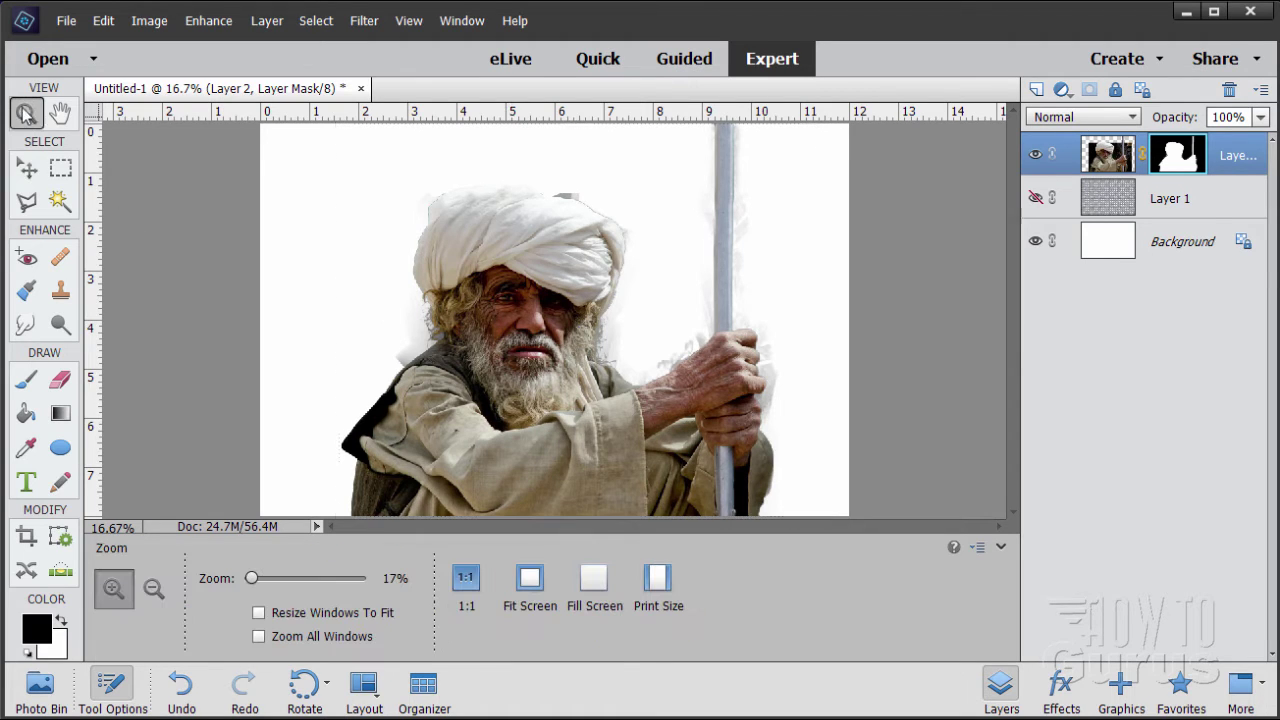
pyautogui.click(412, 349)
pyautogui.click(409, 351)
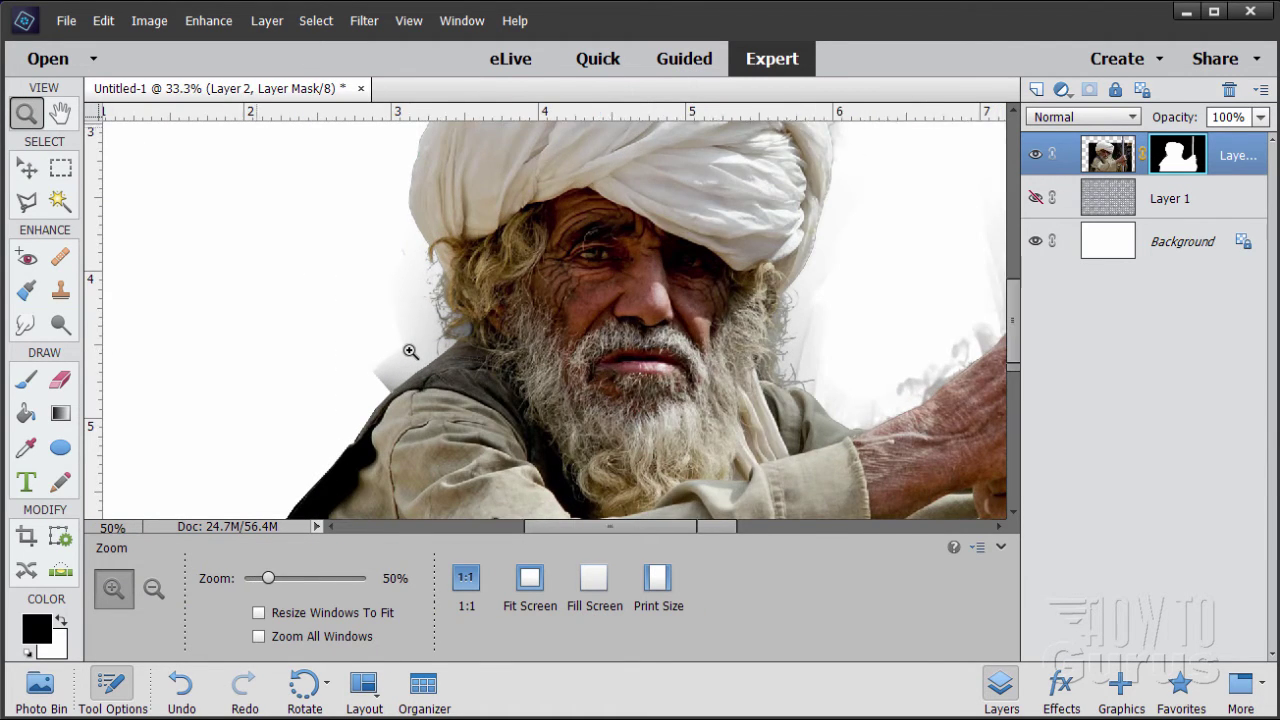
pyautogui.click(410, 351)
pyautogui.click(410, 351)
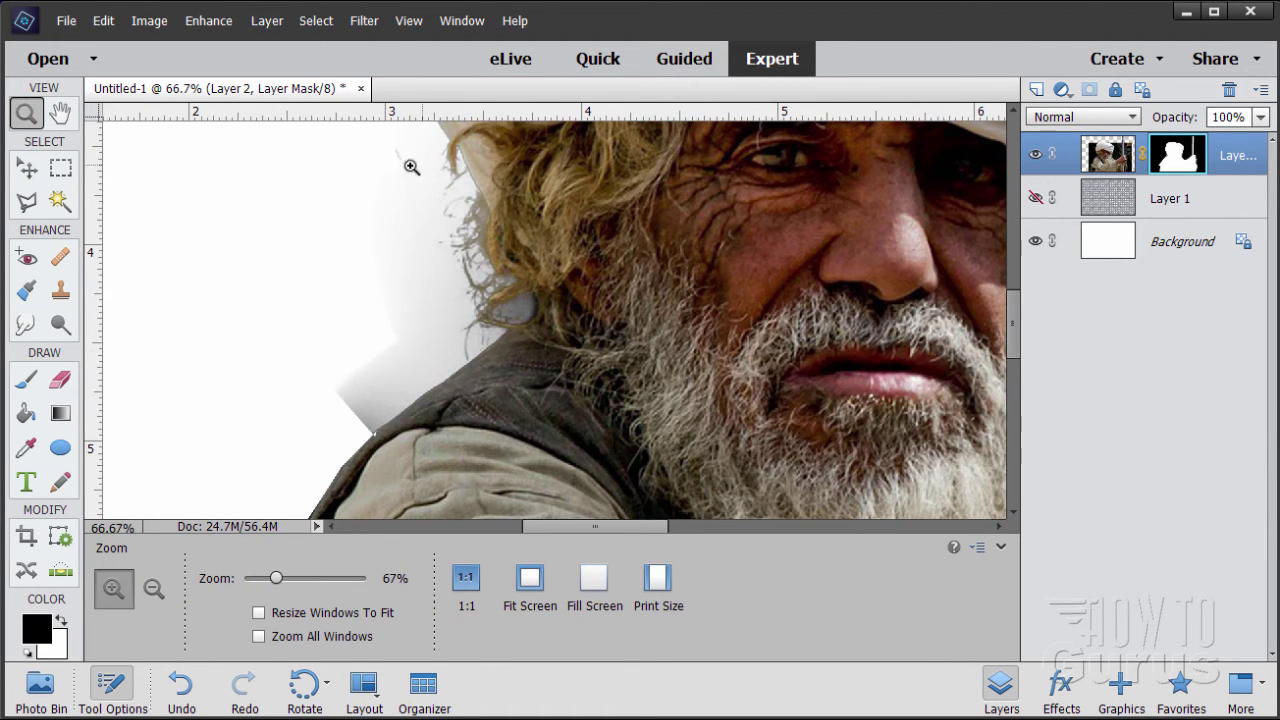
pyautogui.scroll(2, 571, 323)
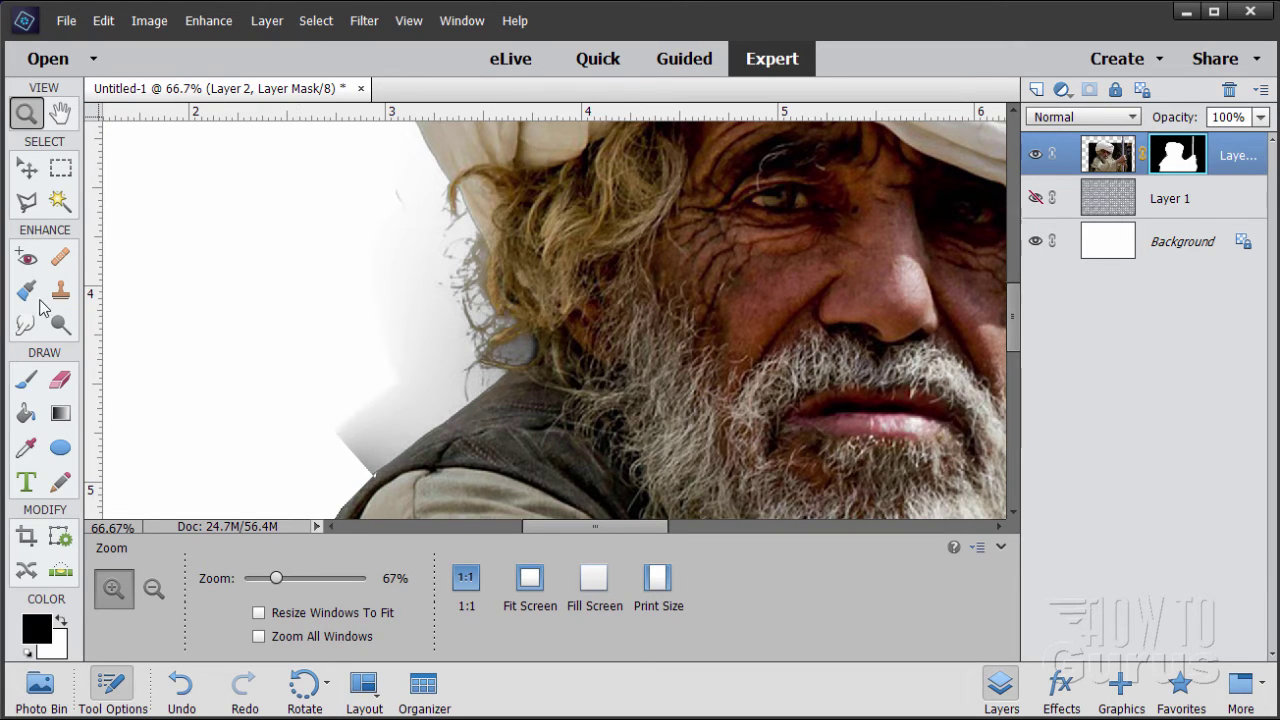
pyautogui.click(27, 381)
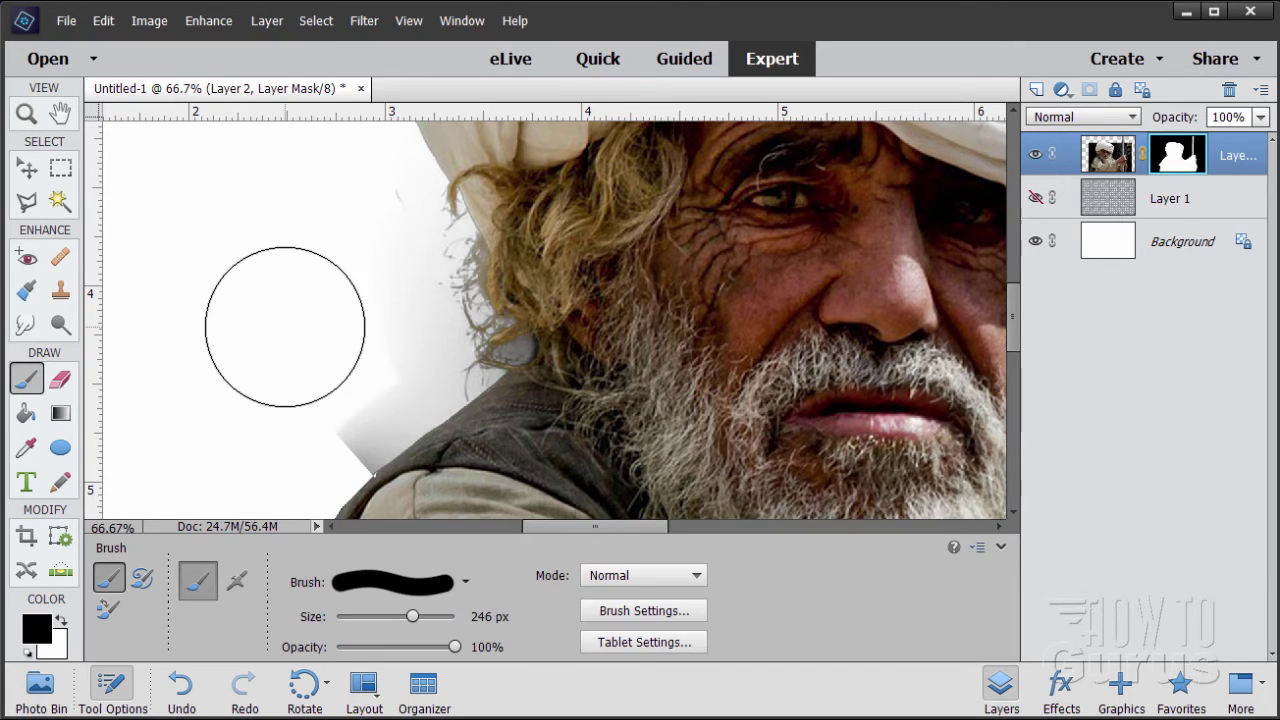
pyautogui.moveTo(412, 617); pyautogui.dragTo(368, 618)
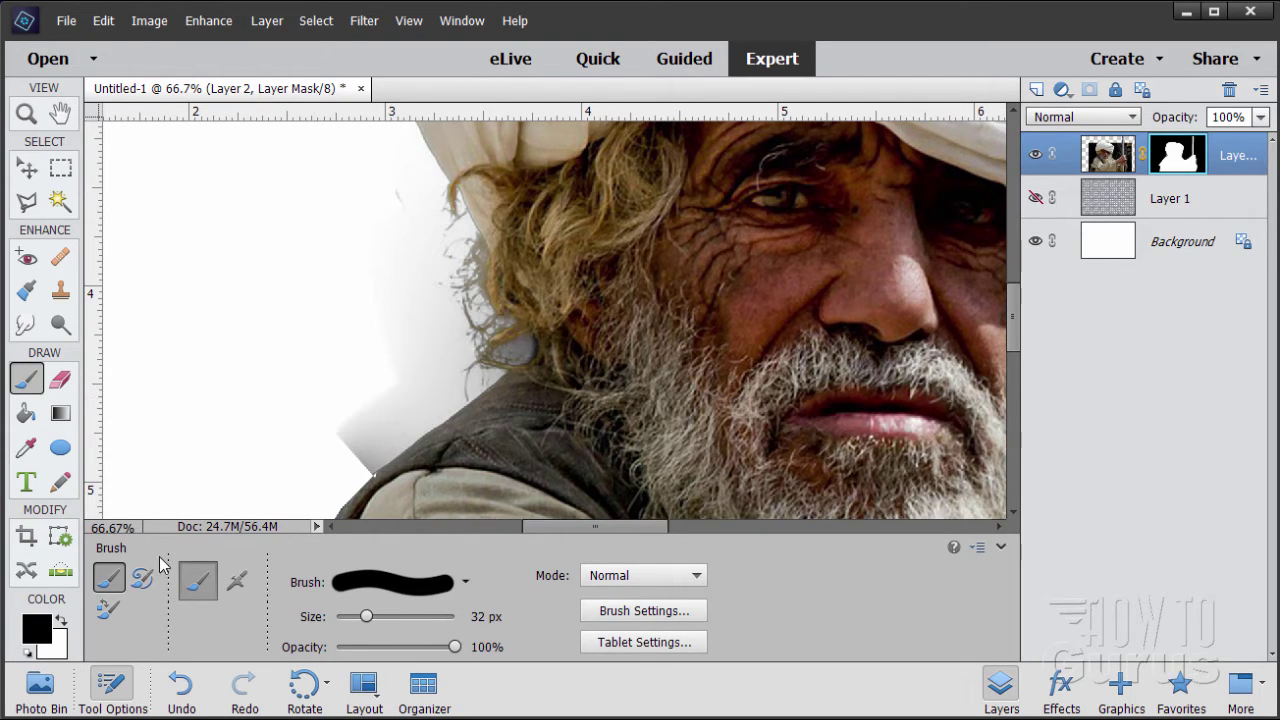
pyautogui.moveTo(370, 467)
pyautogui.mouseDown()
pyautogui.moveTo(456, 405)
pyautogui.moveTo(462, 347)
pyautogui.moveTo(452, 308)
pyautogui.moveTo(426, 283)
pyautogui.moveTo(443, 269)
pyautogui.moveTo(425, 179)
pyautogui.moveTo(394, 238)
pyautogui.moveTo(404, 162)
pyautogui.mouseUp()
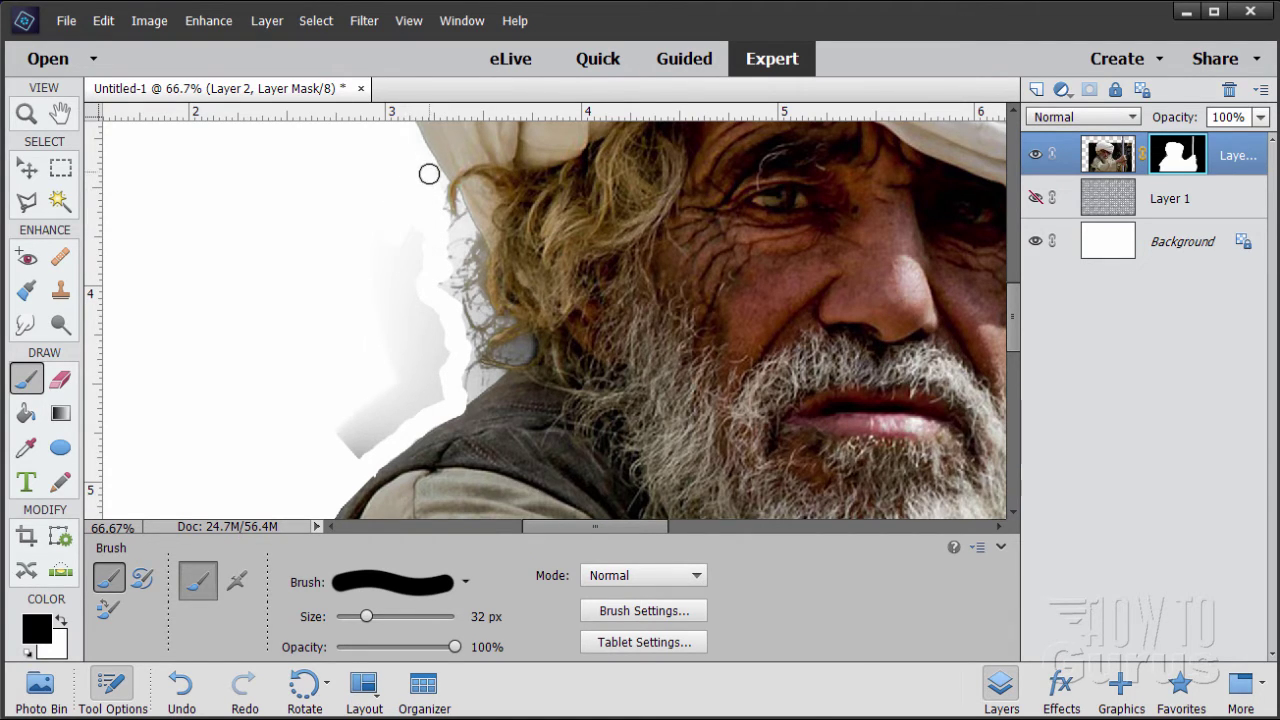
pyautogui.moveTo(368, 263)
pyautogui.mouseDown()
pyautogui.moveTo(413, 268)
pyautogui.moveTo(411, 253)
pyautogui.moveTo(390, 287)
pyautogui.moveTo(414, 296)
pyautogui.moveTo(444, 373)
pyautogui.moveTo(436, 396)
pyautogui.moveTo(352, 461)
pyautogui.moveTo(341, 433)
pyautogui.moveTo(401, 349)
pyautogui.mouseUp()
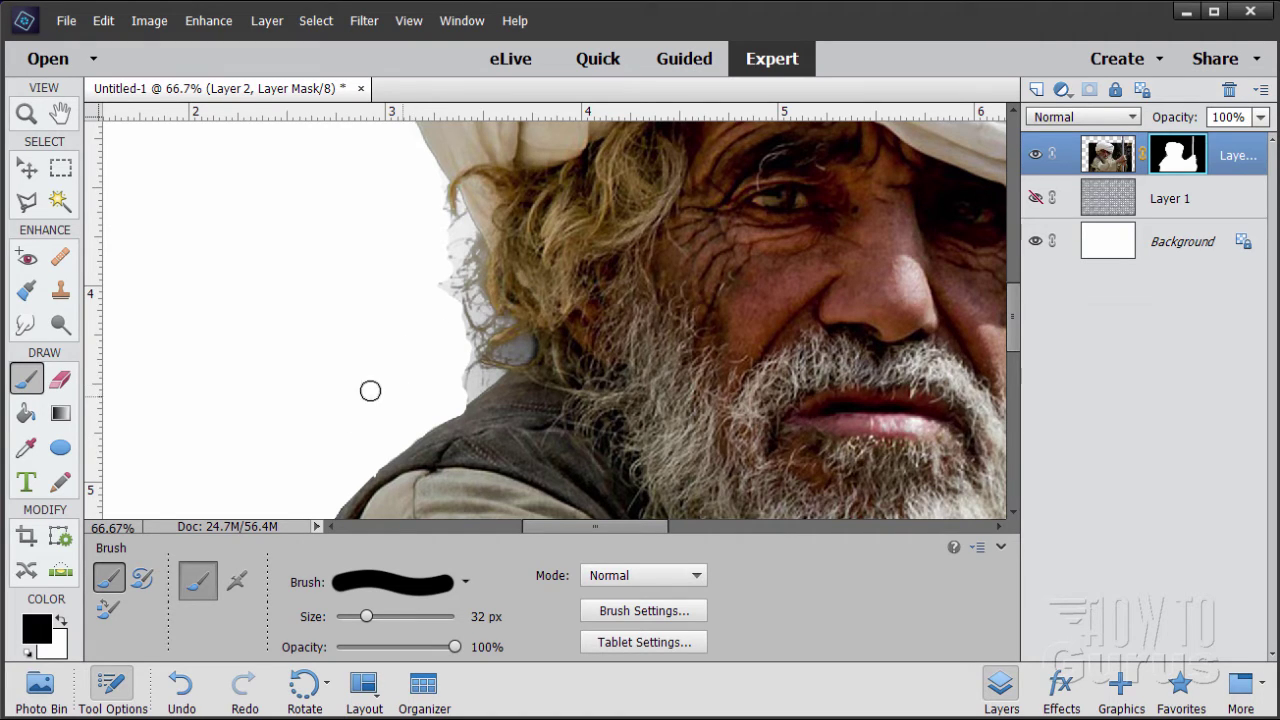
pyautogui.moveTo(478, 380); pyautogui.dragTo(462, 398)
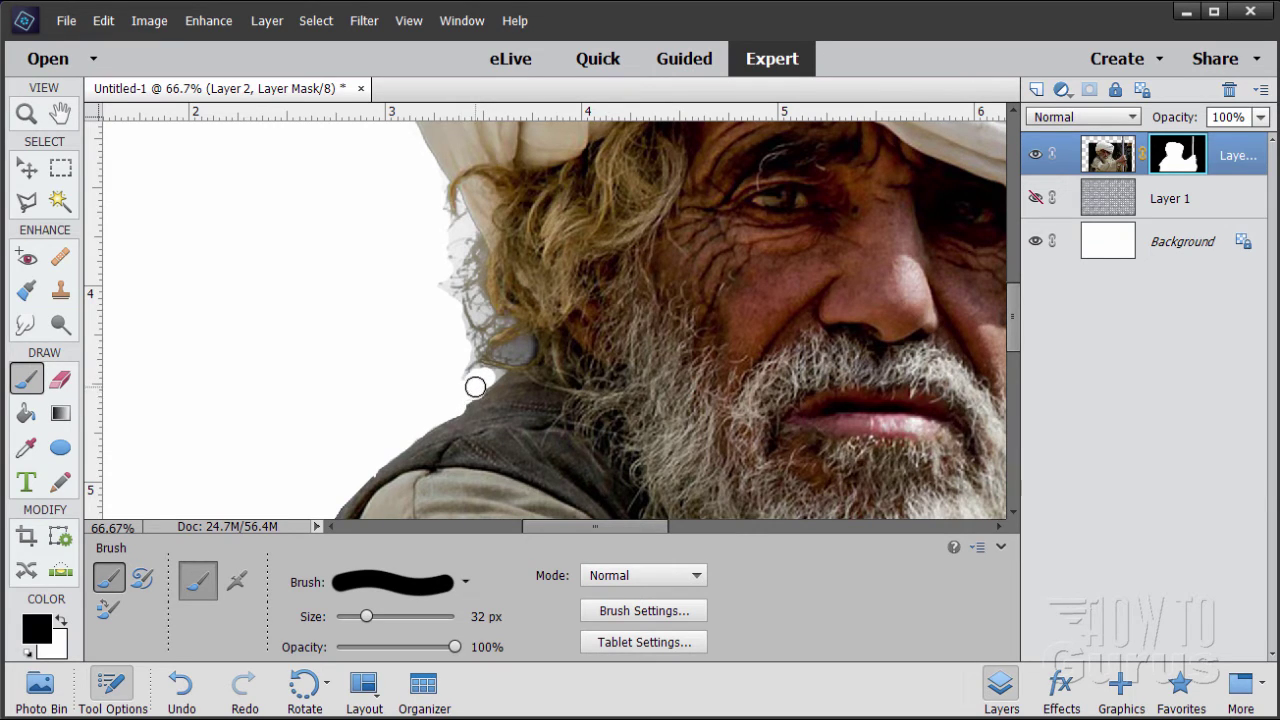
pyautogui.moveTo(464, 395)
pyautogui.mouseDown()
pyautogui.moveTo(514, 347)
pyautogui.moveTo(464, 322)
pyautogui.moveTo(480, 305)
pyautogui.moveTo(442, 291)
pyautogui.moveTo(461, 232)
pyautogui.moveTo(449, 246)
pyautogui.moveTo(450, 326)
pyautogui.moveTo(477, 314)
pyautogui.moveTo(461, 336)
pyautogui.moveTo(478, 378)
pyautogui.moveTo(516, 358)
pyautogui.mouseUp()
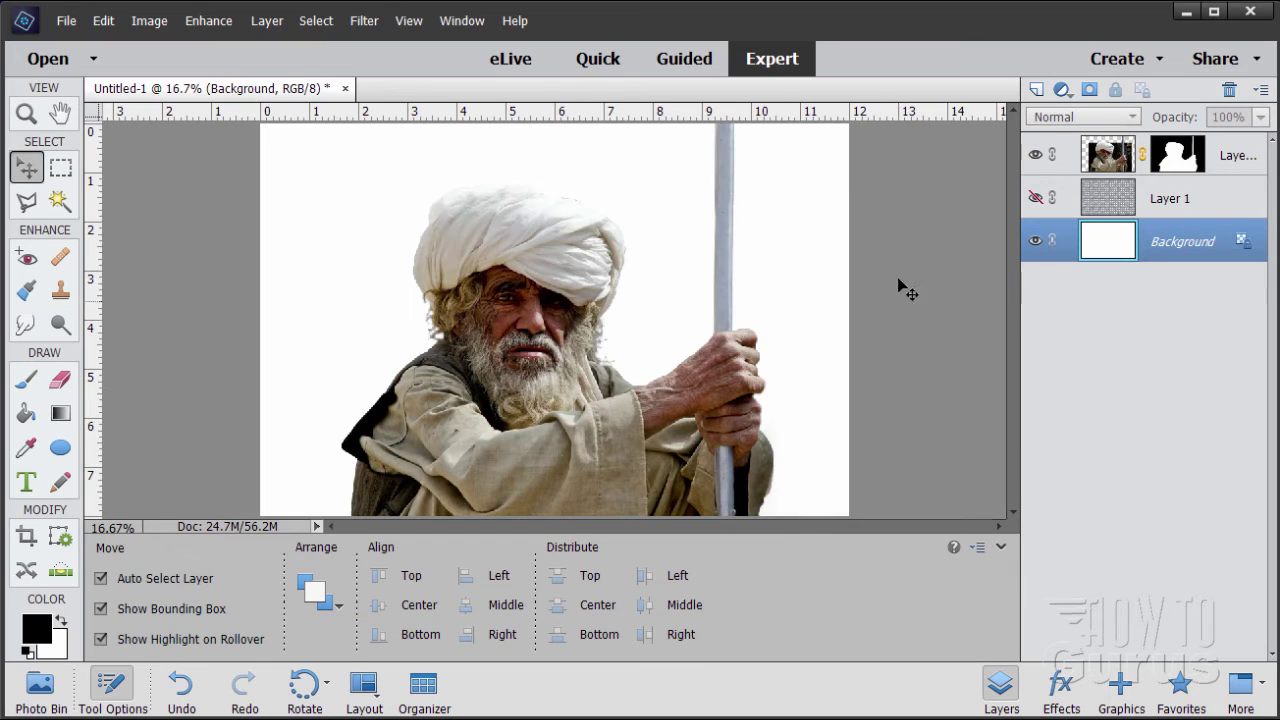
# - Make the ring pattern on Layer 1 visible and add a new empty layer directly above Background
pyautogui.click(1036, 198)
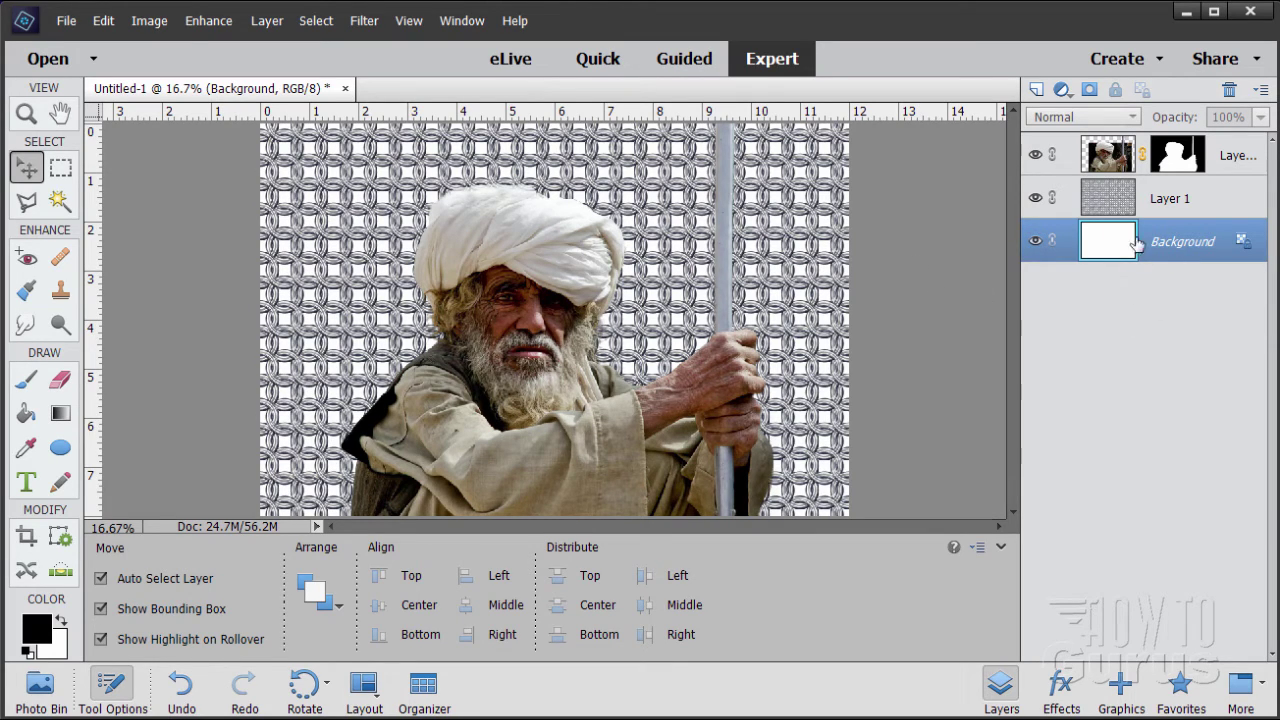
pyautogui.click(1037, 90)
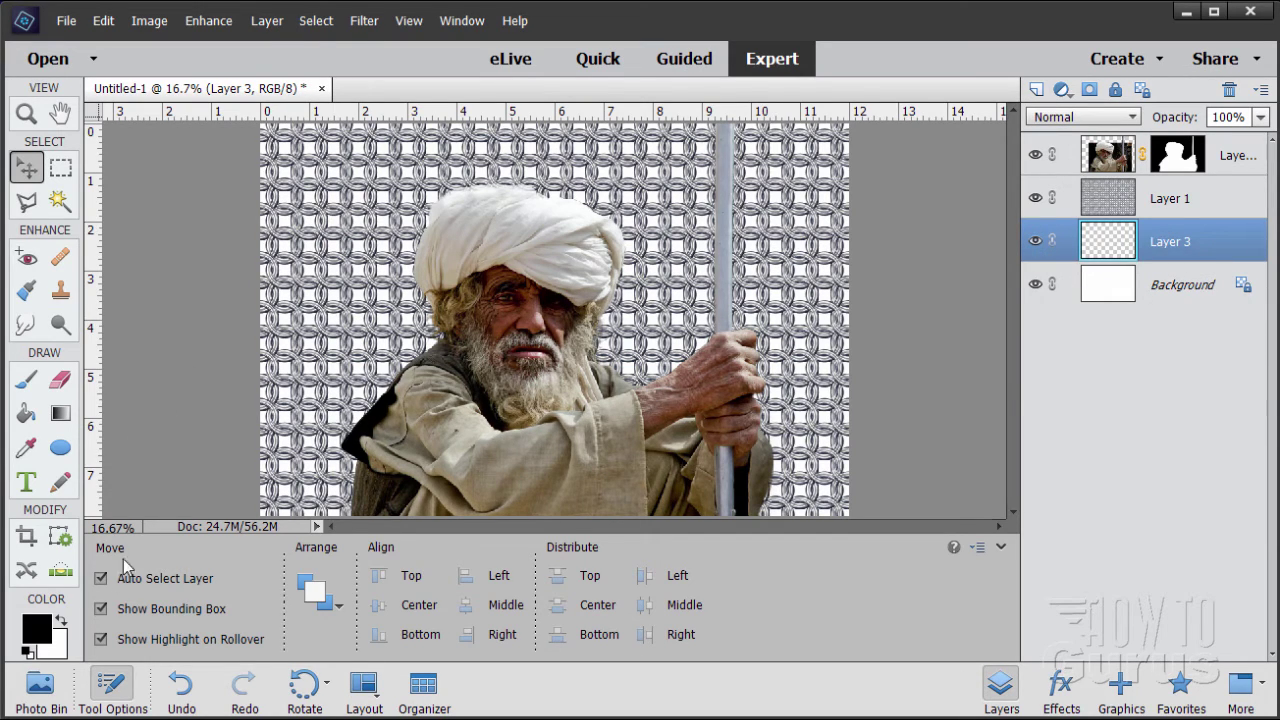
# - Set the foreground color to hex 074ba3
pyautogui.click(31, 640)
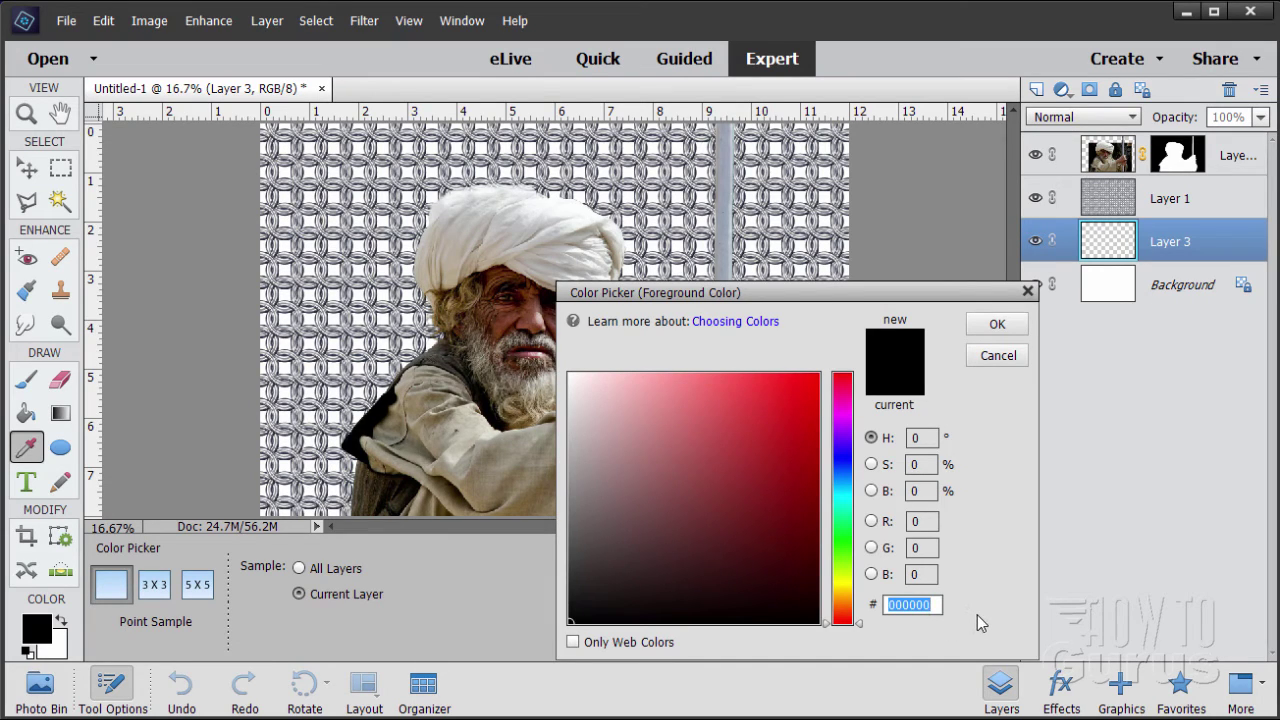
pyautogui.write('074')
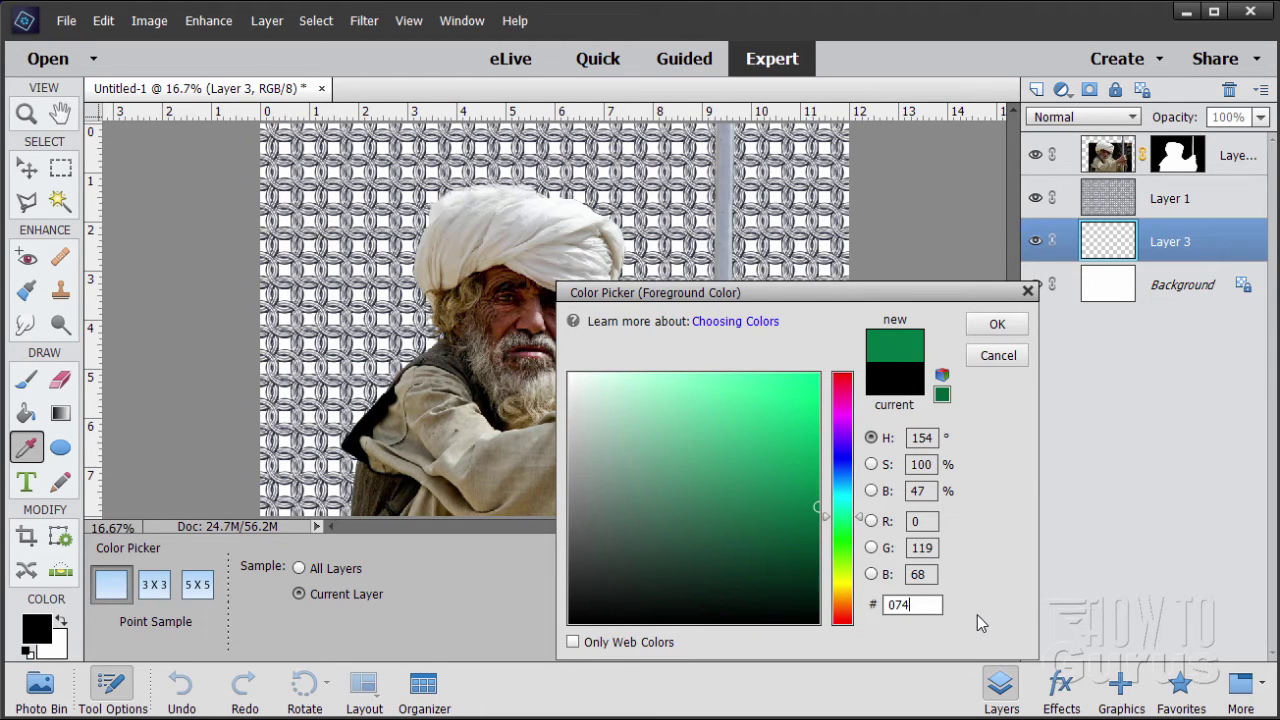
pyautogui.write('ba3')
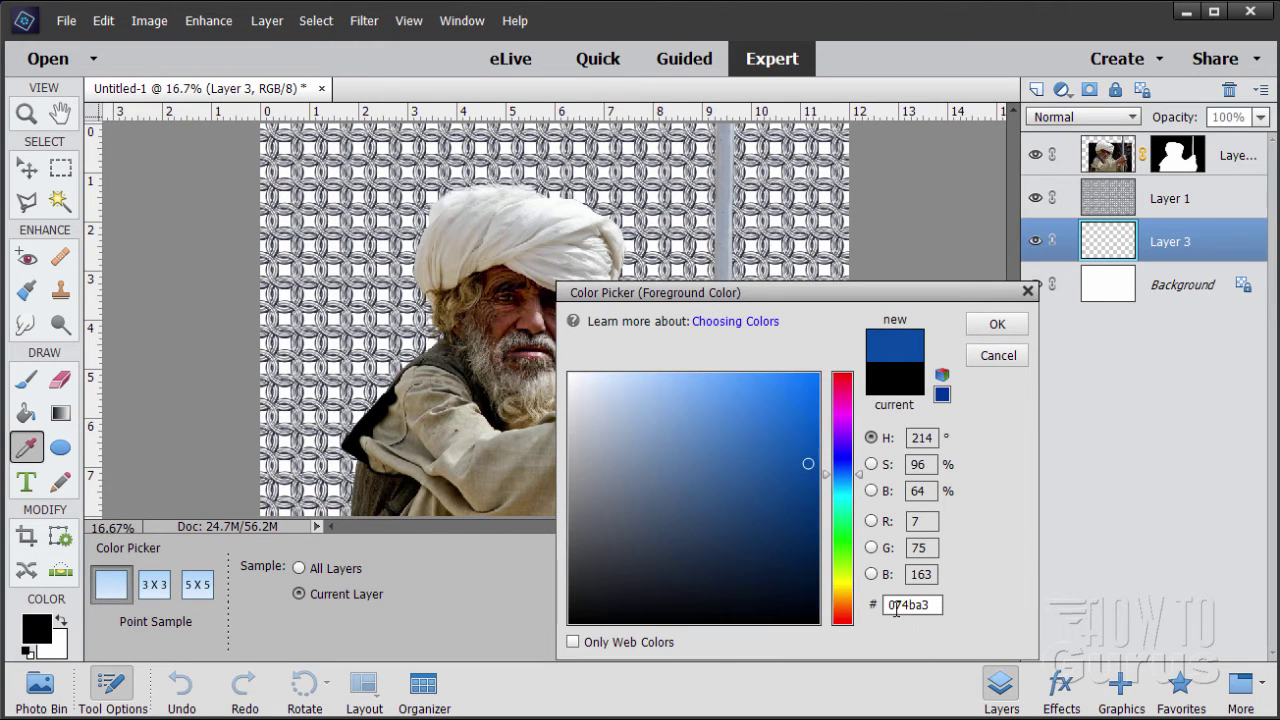
pyautogui.click(997, 323)
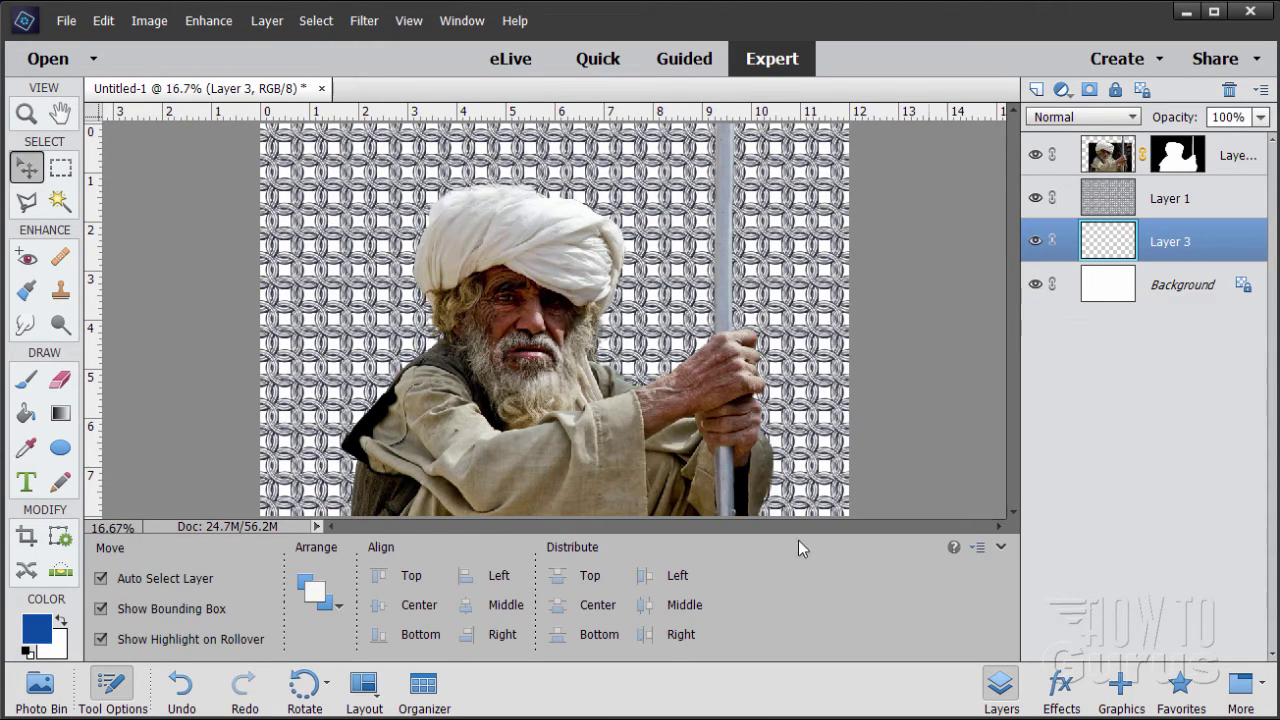
# - Set the background color to hex 041840
pyautogui.click(57, 650)
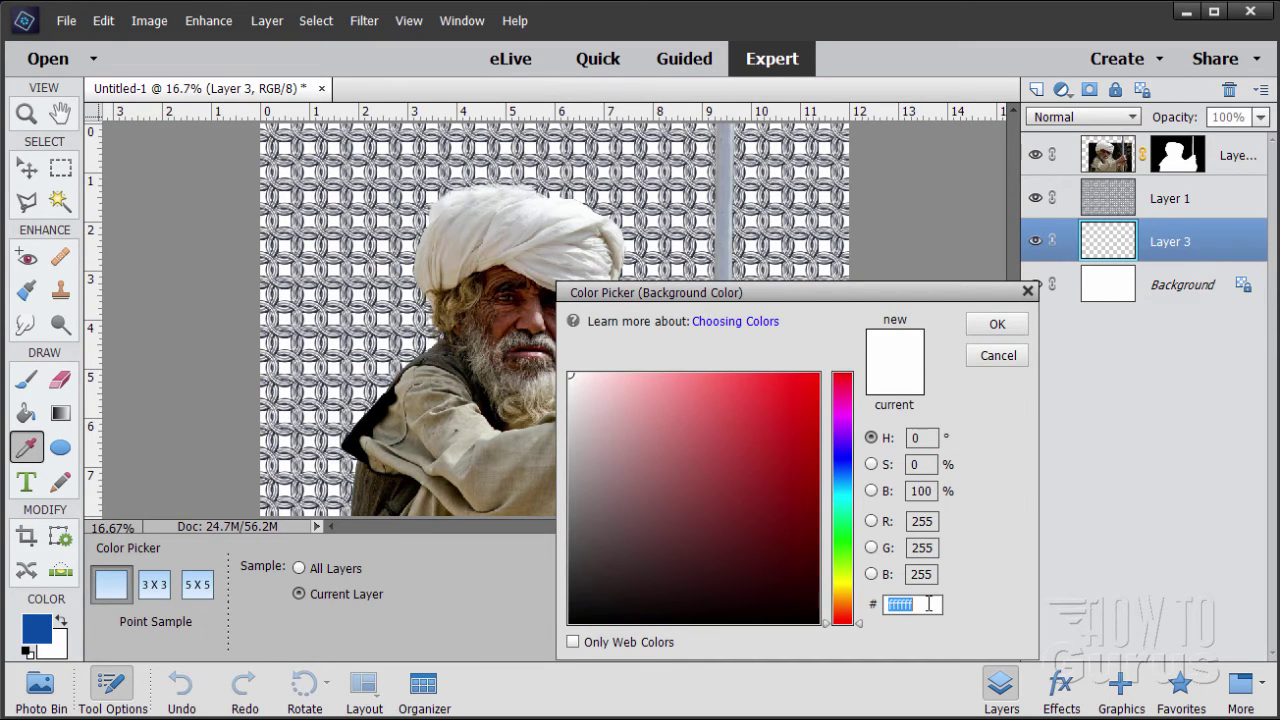
pyautogui.write('04')
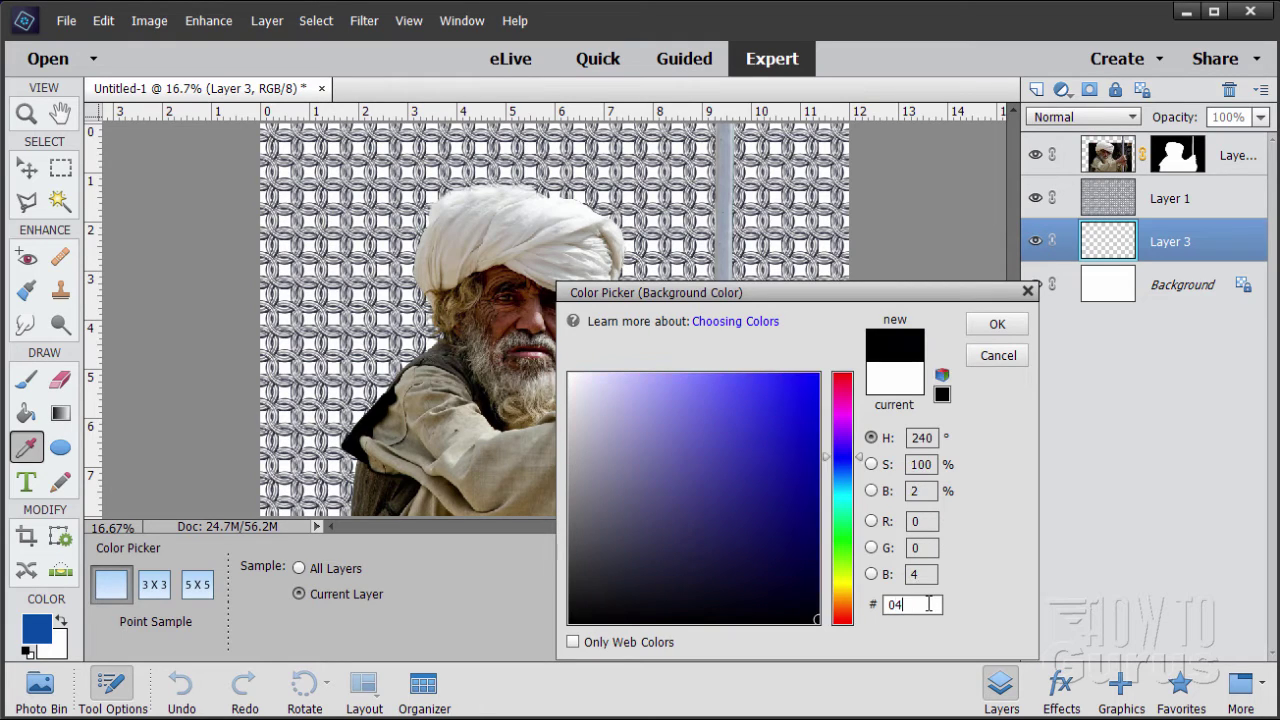
pyautogui.write('1')
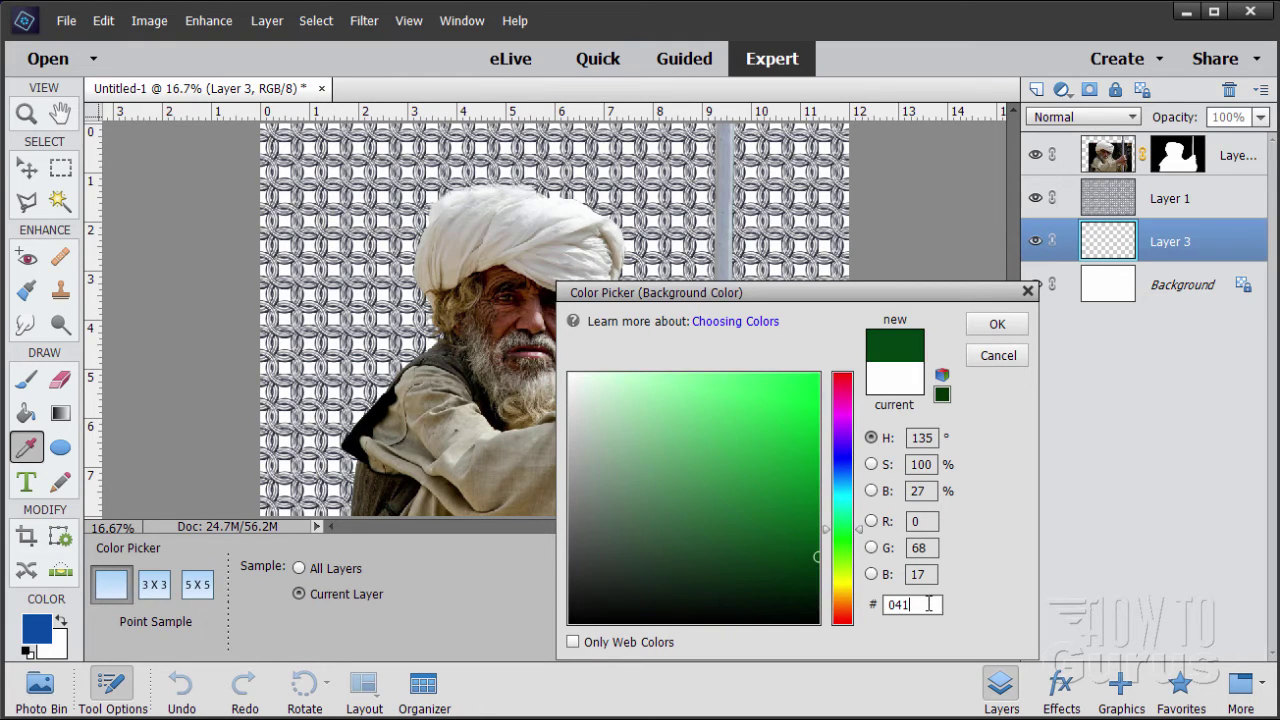
pyautogui.write('840')
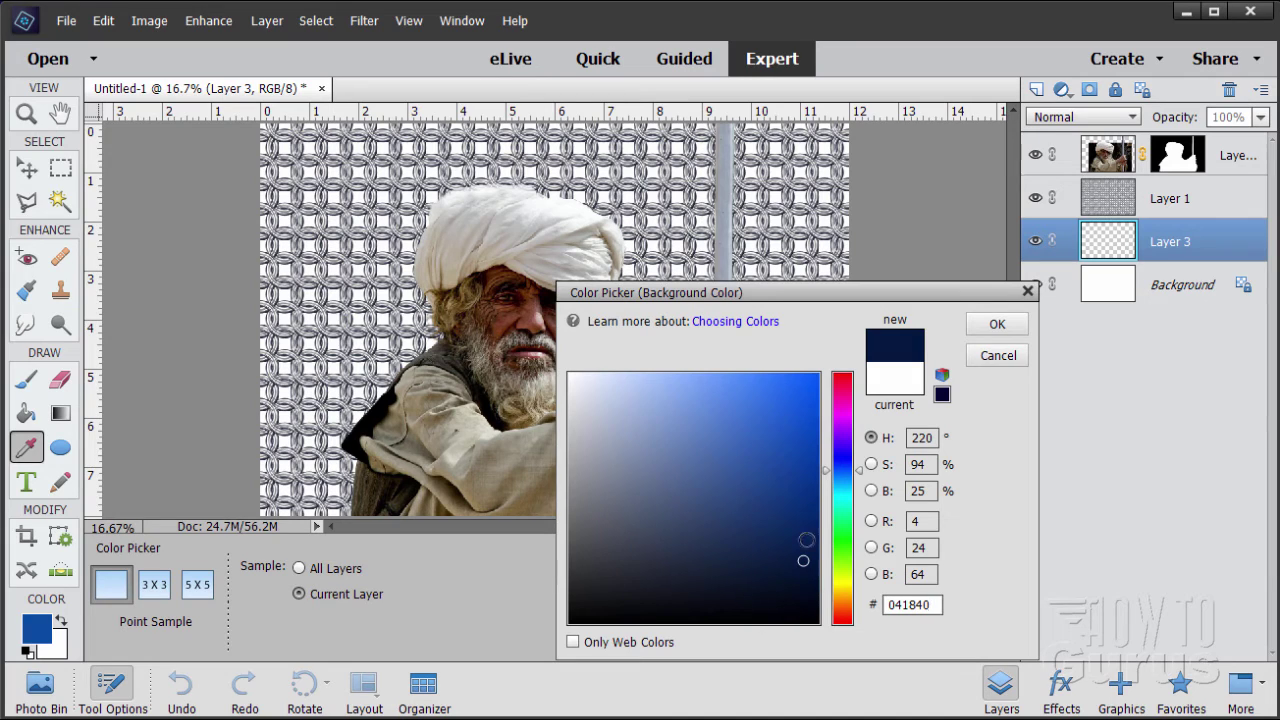
pyautogui.click(997, 324)
pyautogui.press('v')
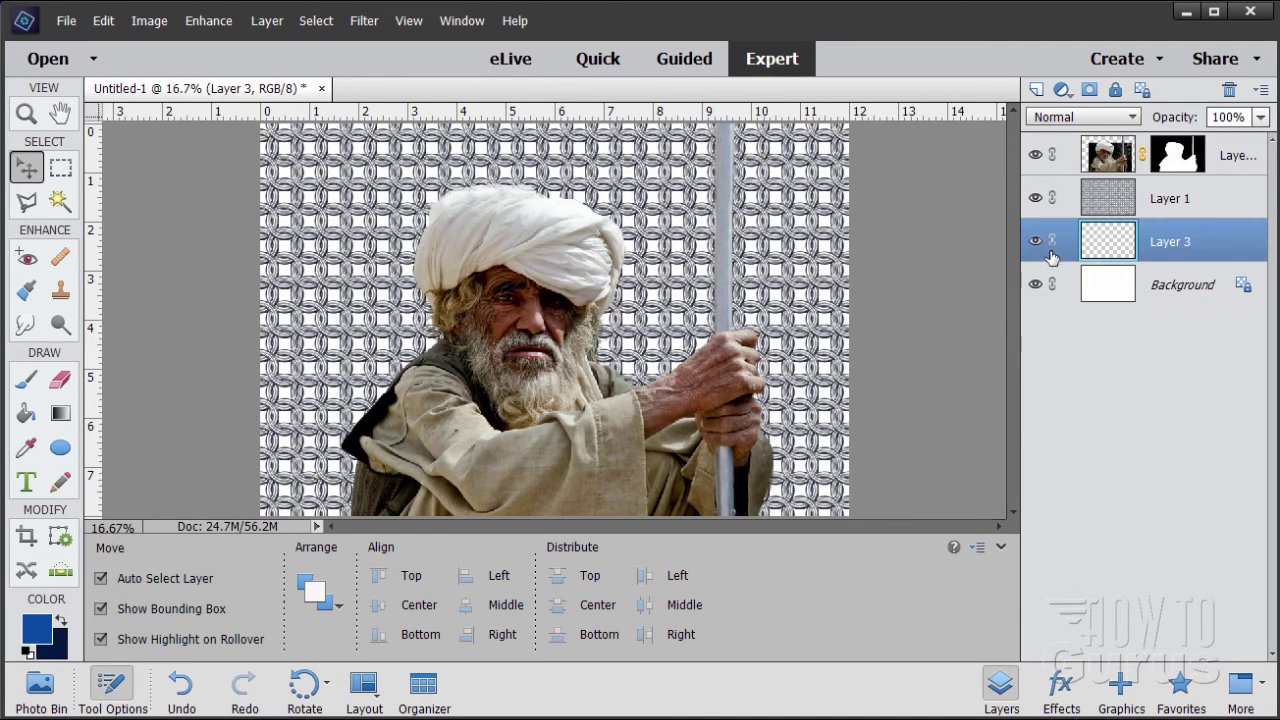
# - Fill Layer 3 with a horizontal linear gradient from the foreground to the background color, running from the canvas's left edge to its right edge
pyautogui.click(61, 414)
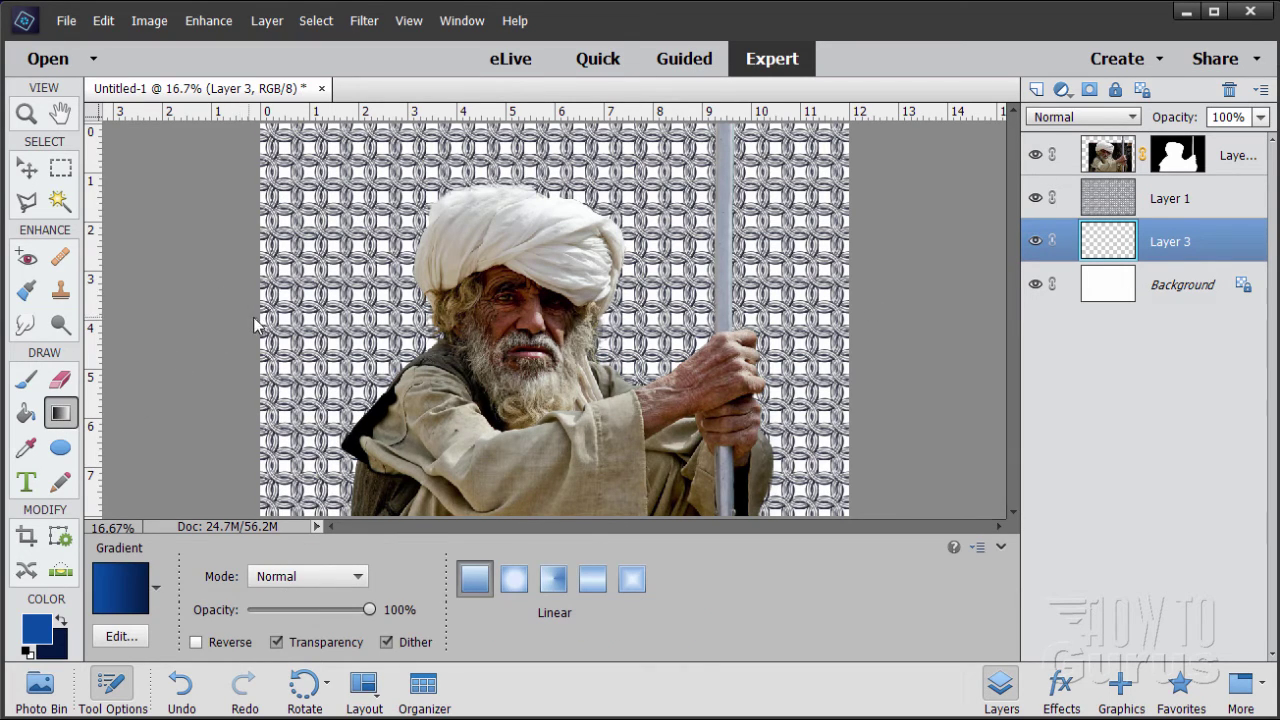
pyautogui.moveTo(254, 318); pyautogui.dragTo(865, 318)
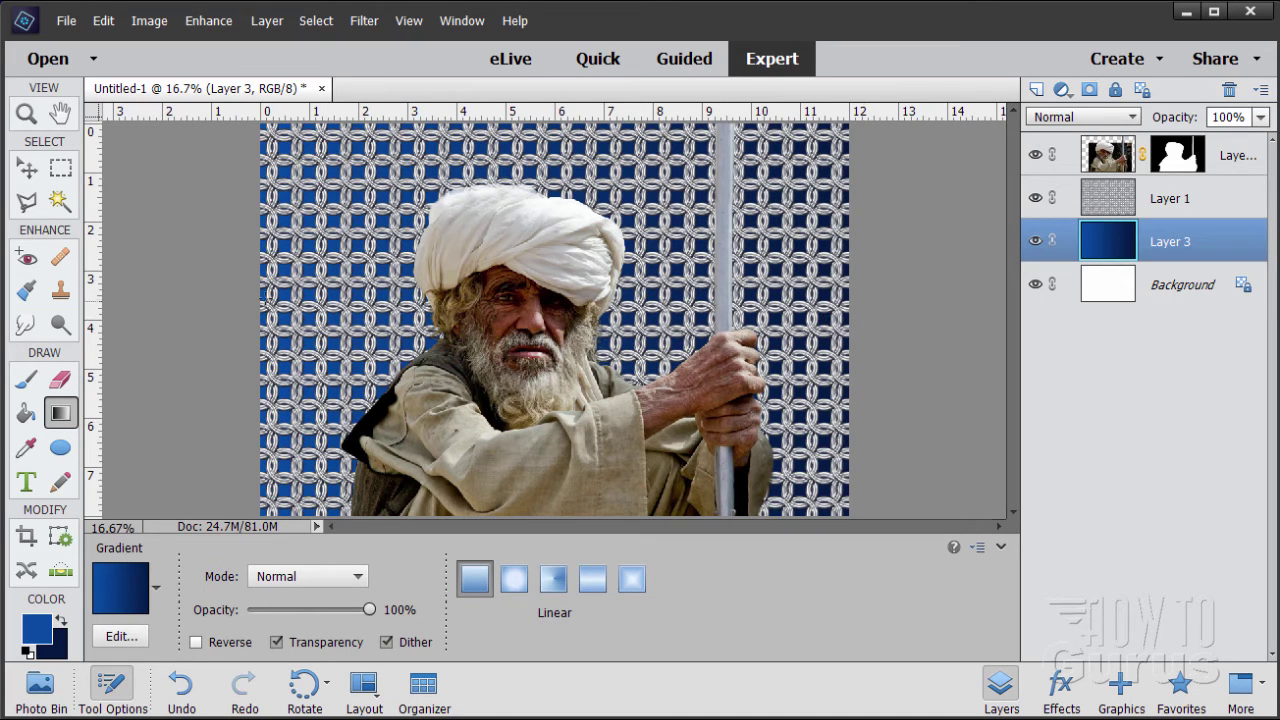
pyautogui.click(36, 170)
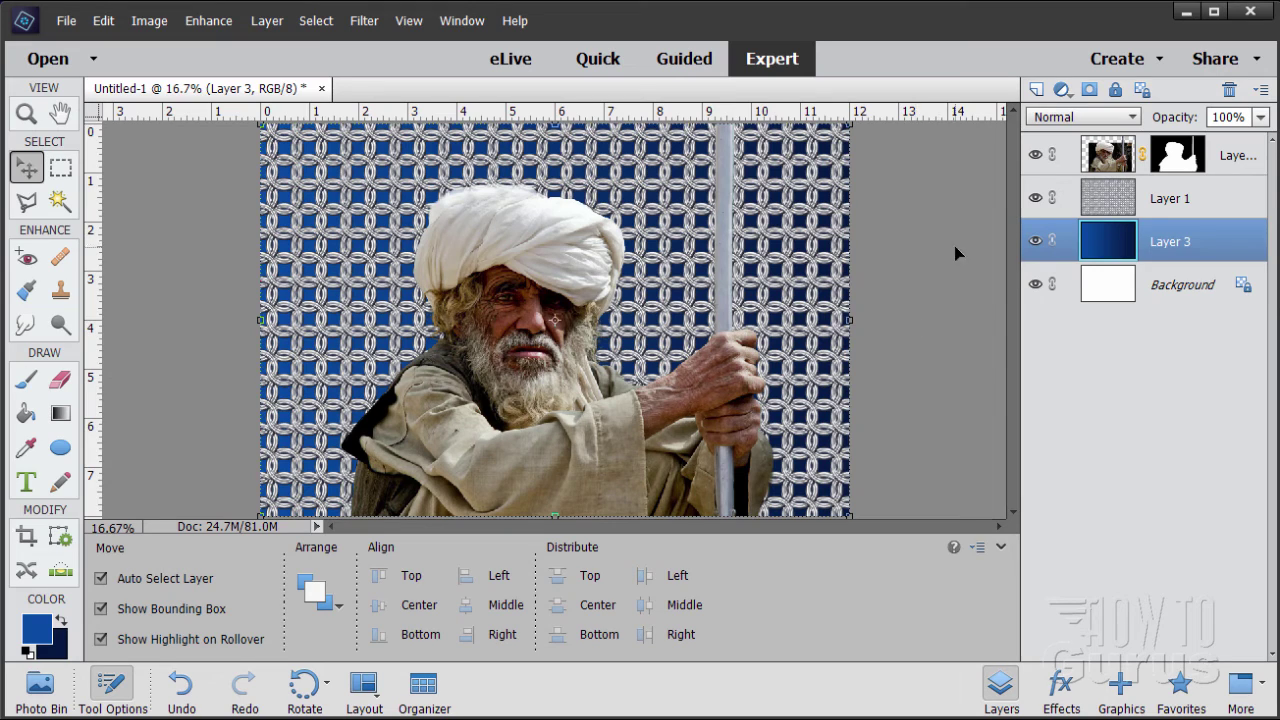
# - Set the blend mode of the ring pattern on Layer 1 to Soft Light
pyautogui.click(1173, 199)
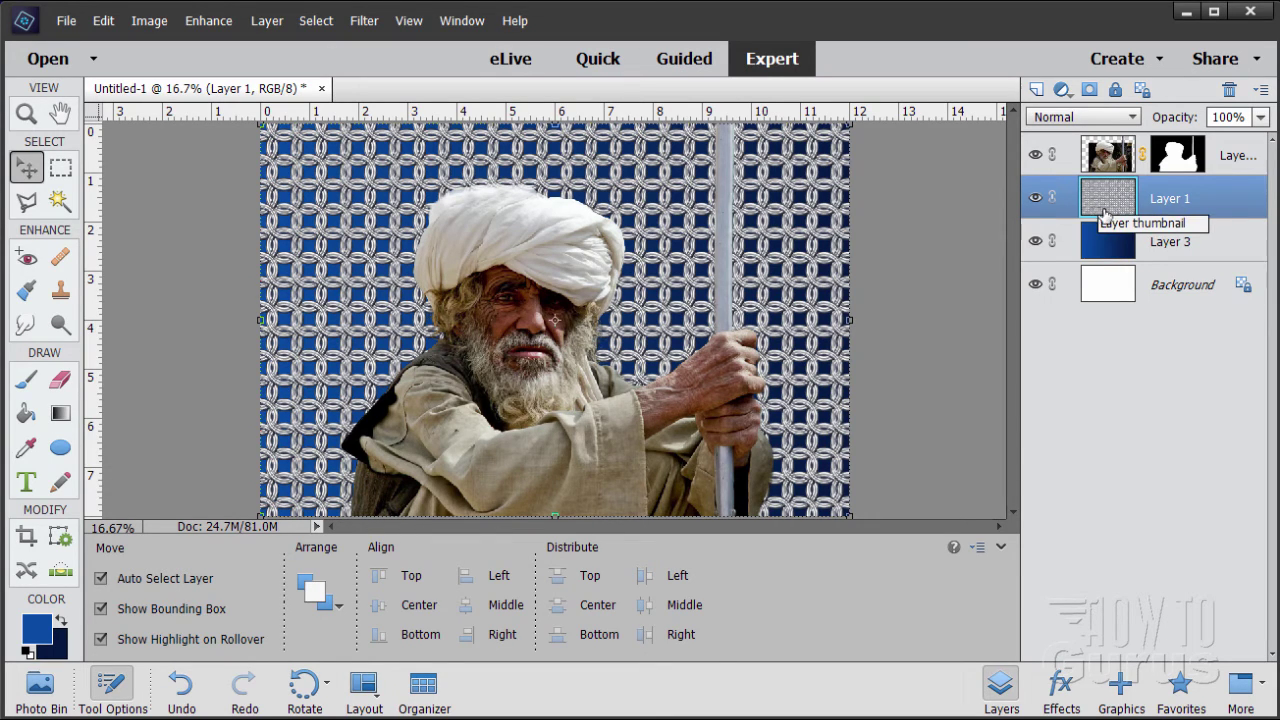
pyautogui.click(1065, 118)
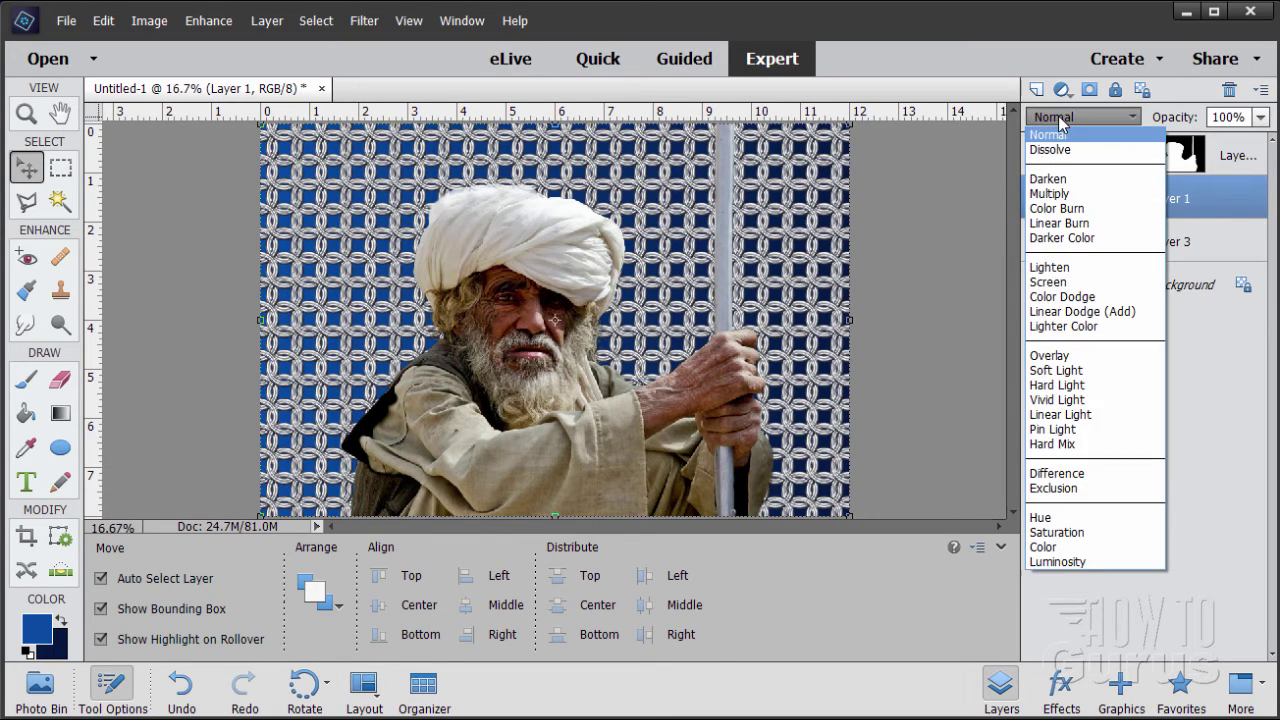
pyautogui.click(1066, 371)
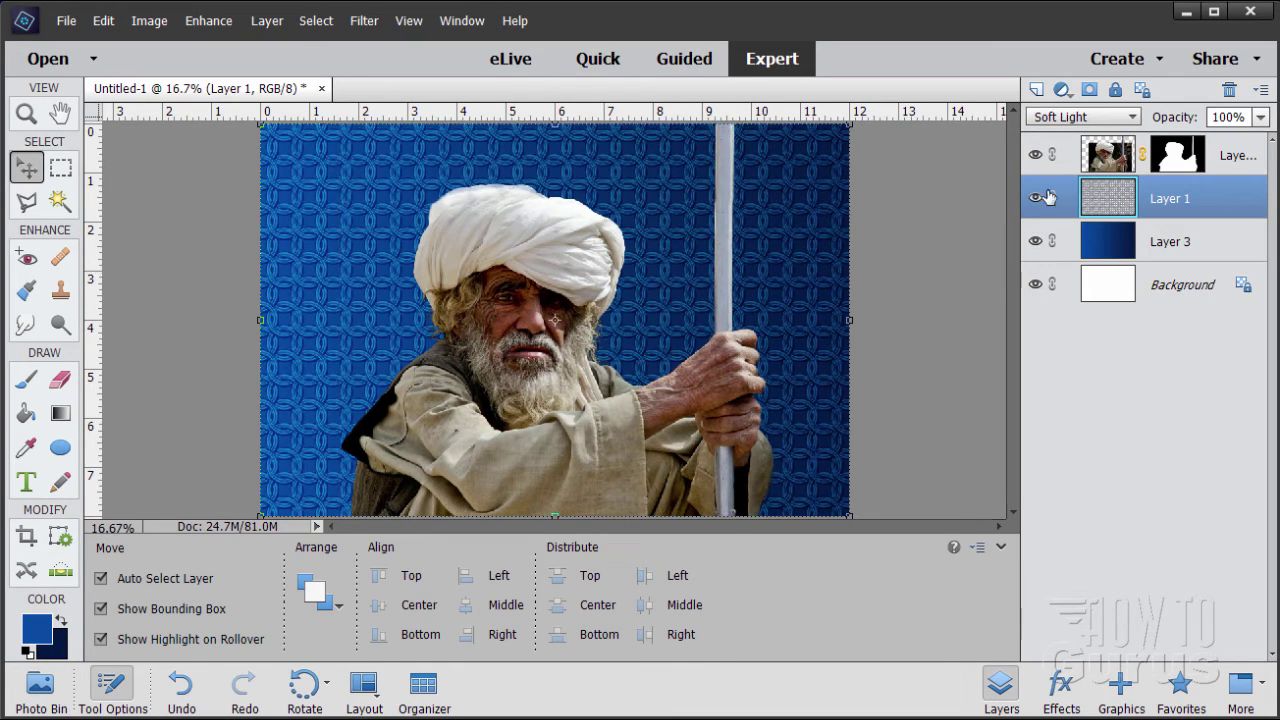
# - Paint white on Layer 2's mask with a hard round 36 px Brush at 66% opacity to restore the turban's faded upper-left edge
pyautogui.click(1100, 163)
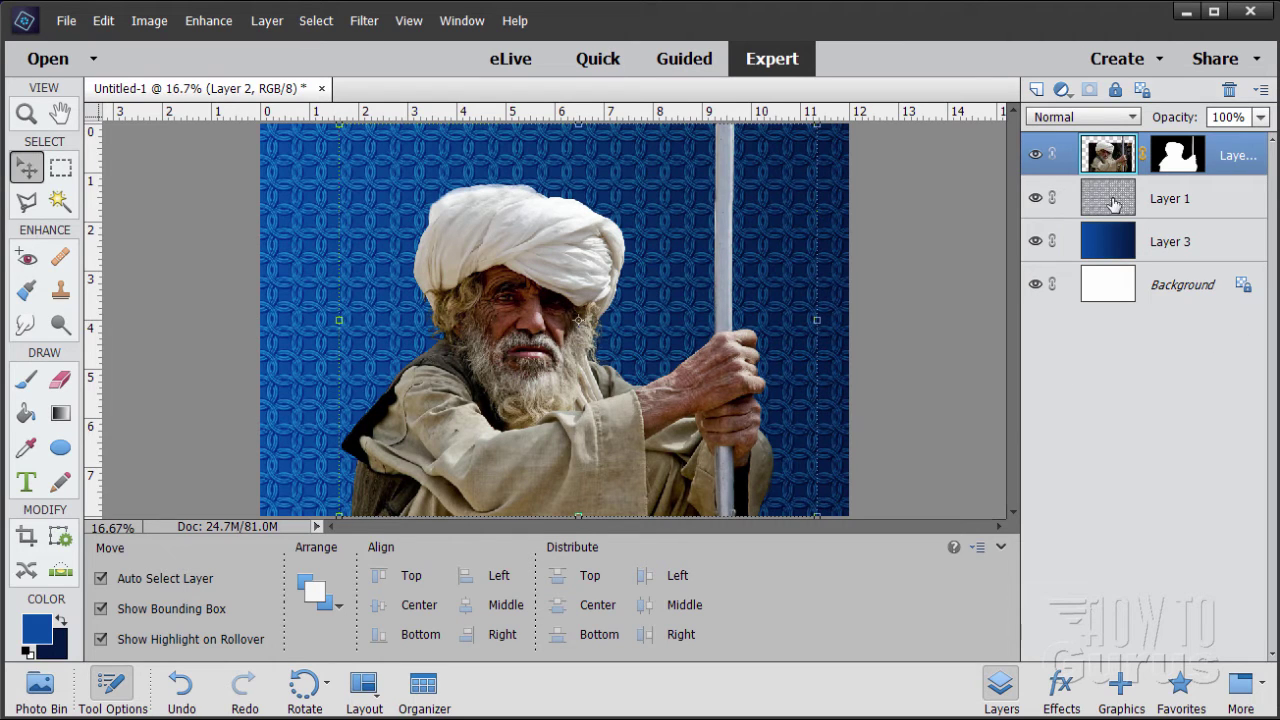
pyautogui.click(26, 114)
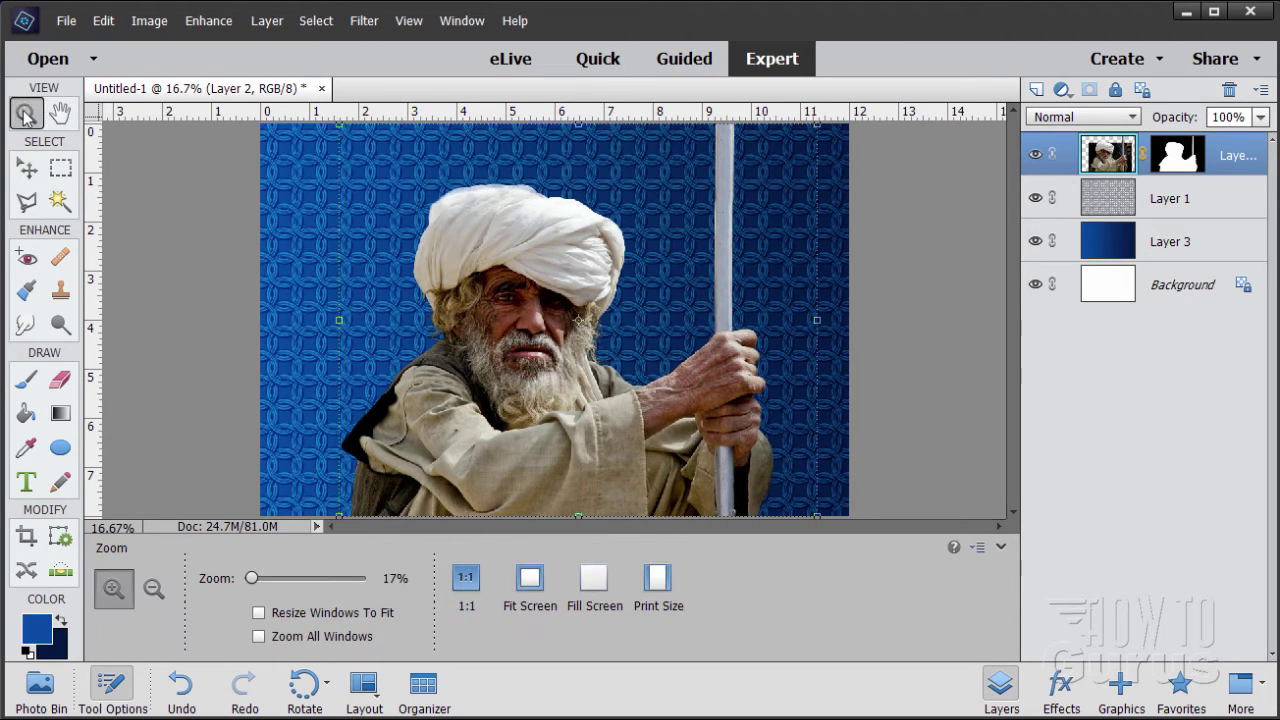
pyautogui.click(486, 196)
pyautogui.click(490, 193)
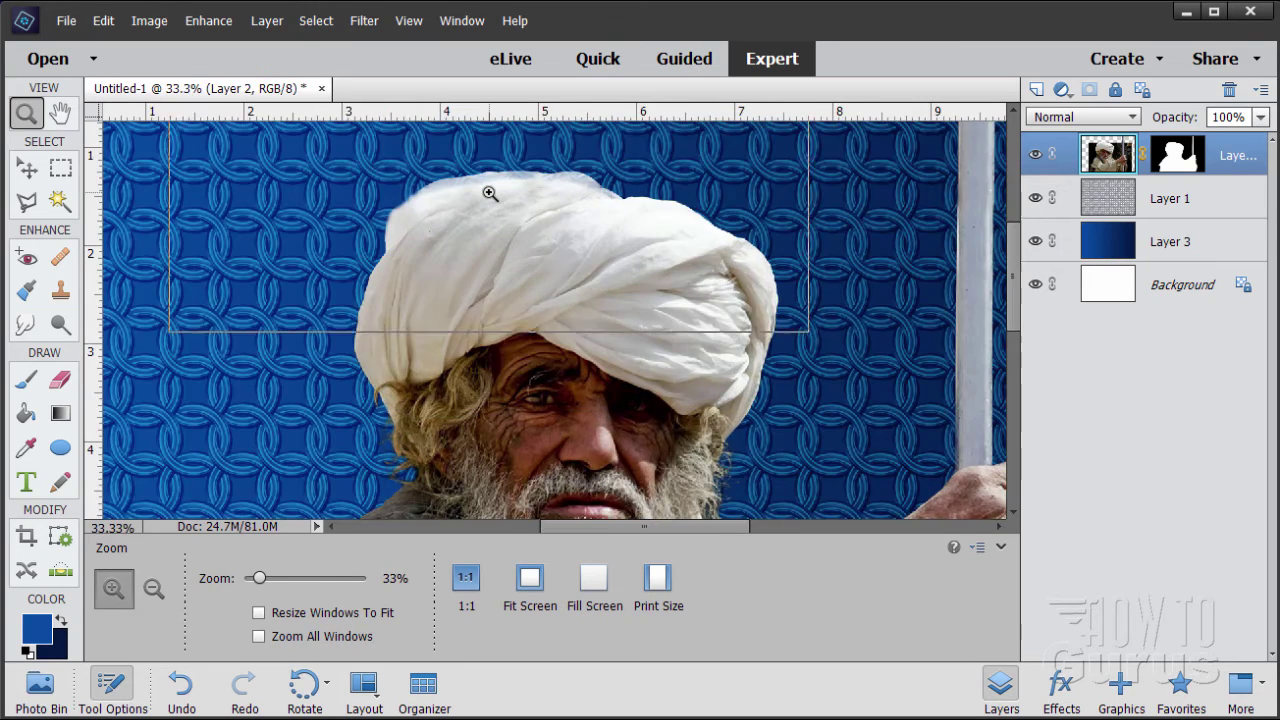
pyautogui.click(490, 193)
pyautogui.click(524, 174)
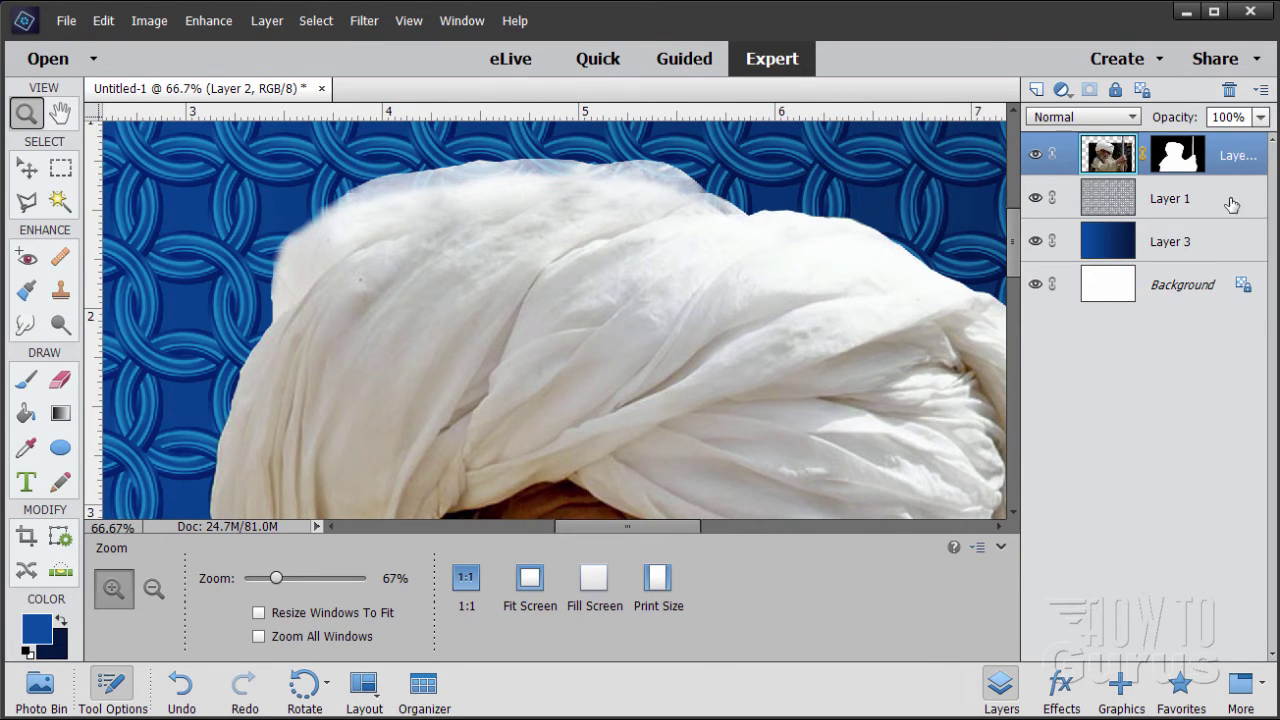
pyautogui.click(1174, 175)
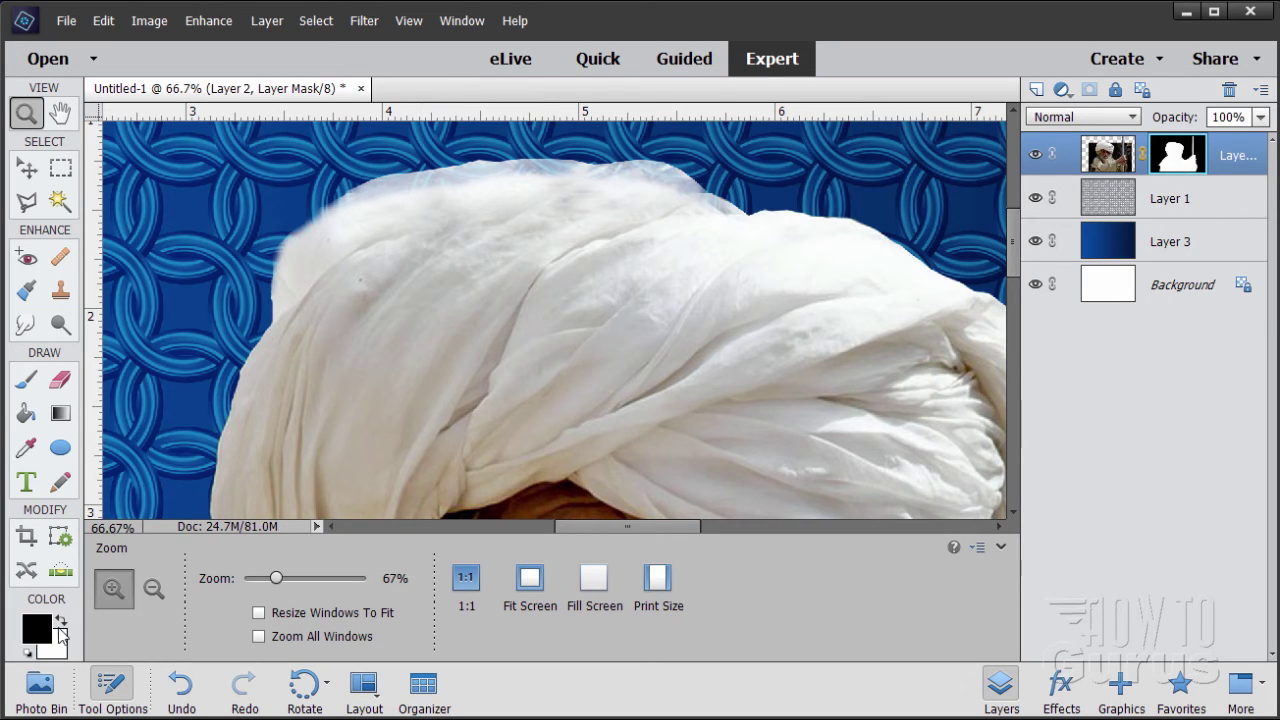
pyautogui.click(59, 624)
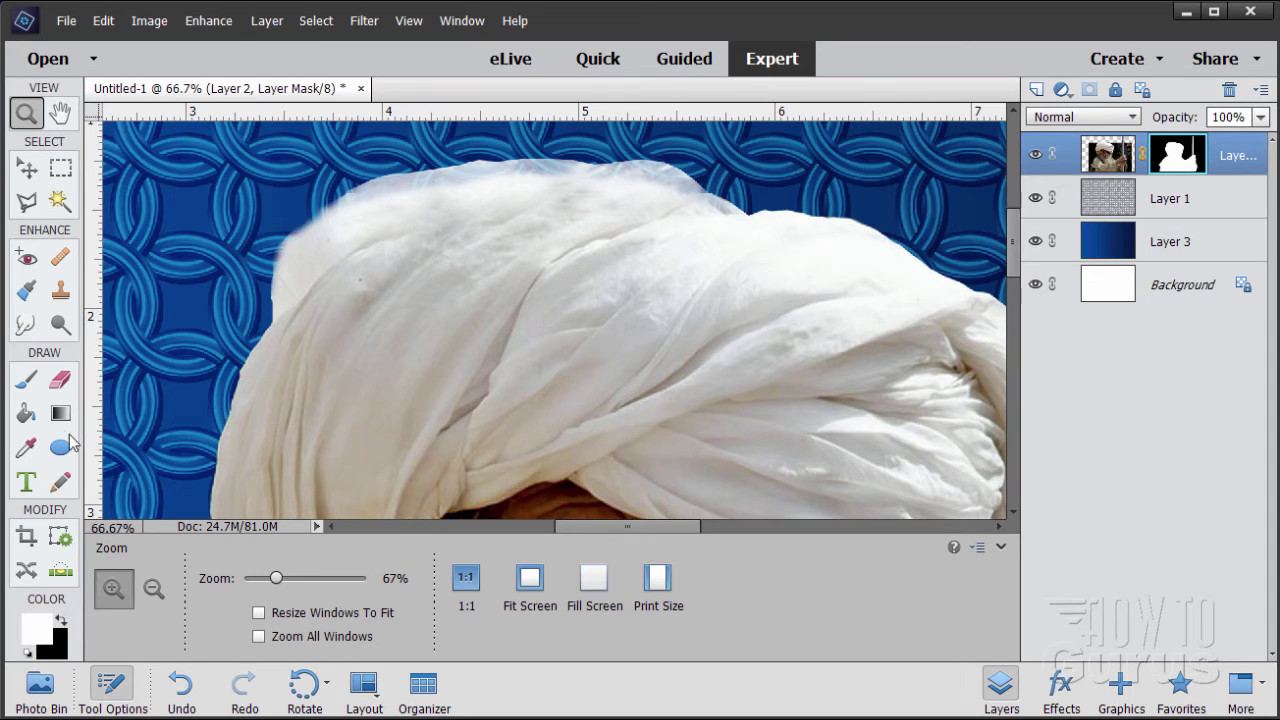
pyautogui.click(26, 382)
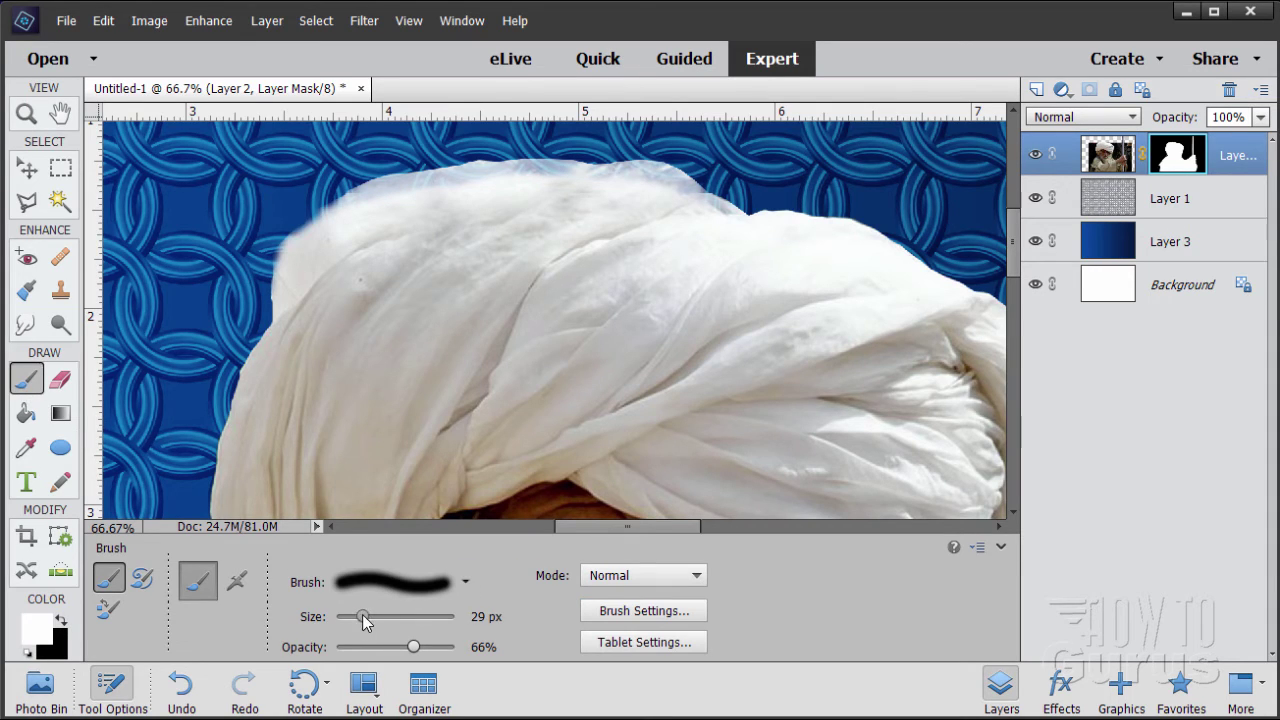
pyautogui.click(465, 581)
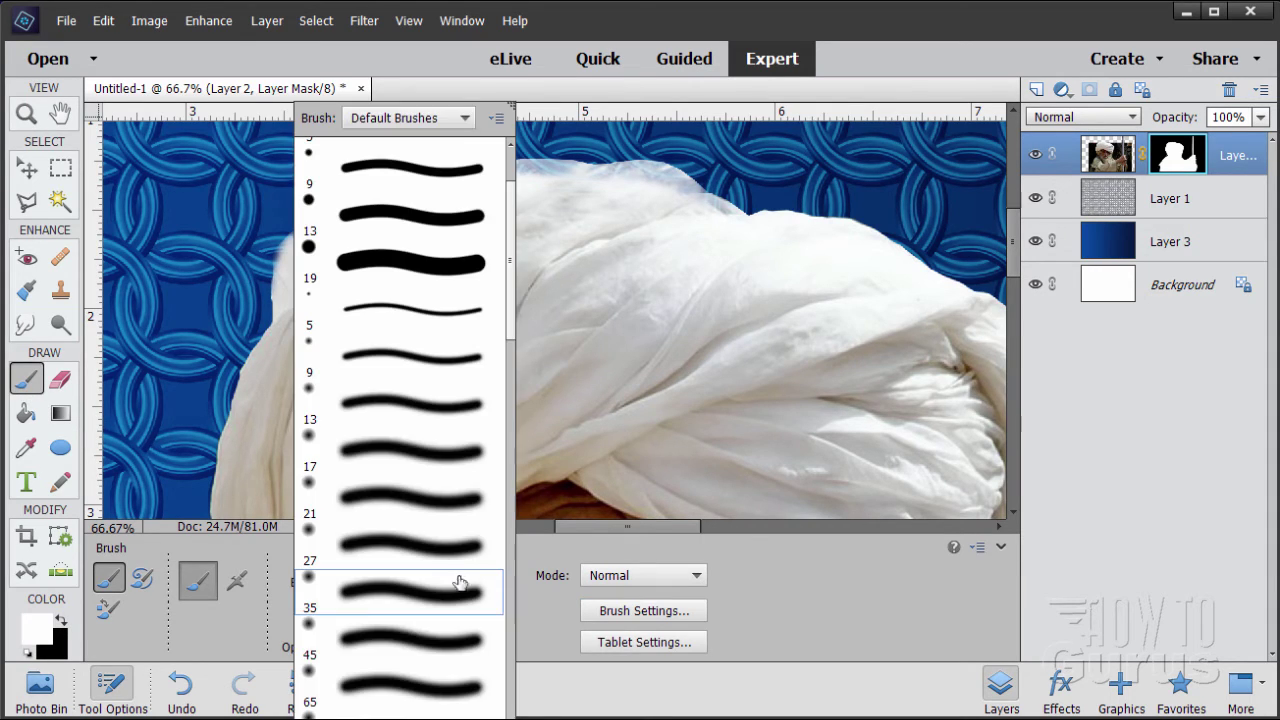
pyautogui.click(381, 265)
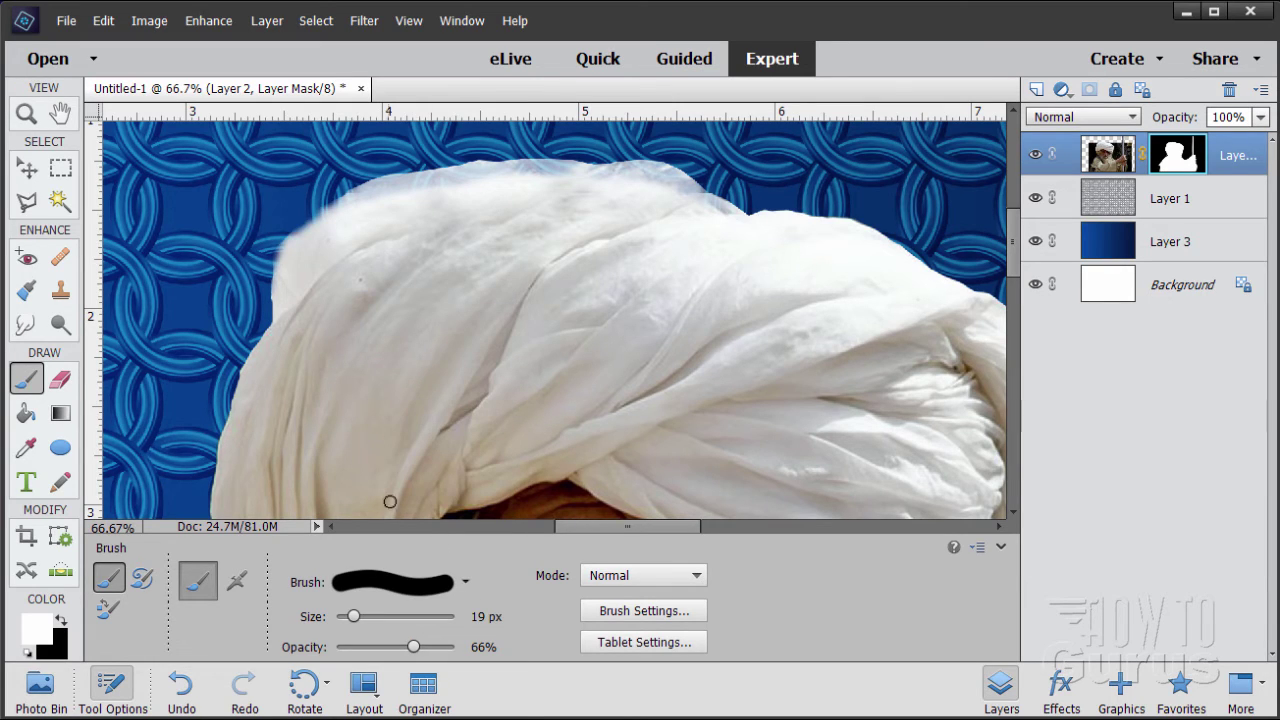
pyautogui.moveTo(355, 618); pyautogui.dragTo(371, 618)
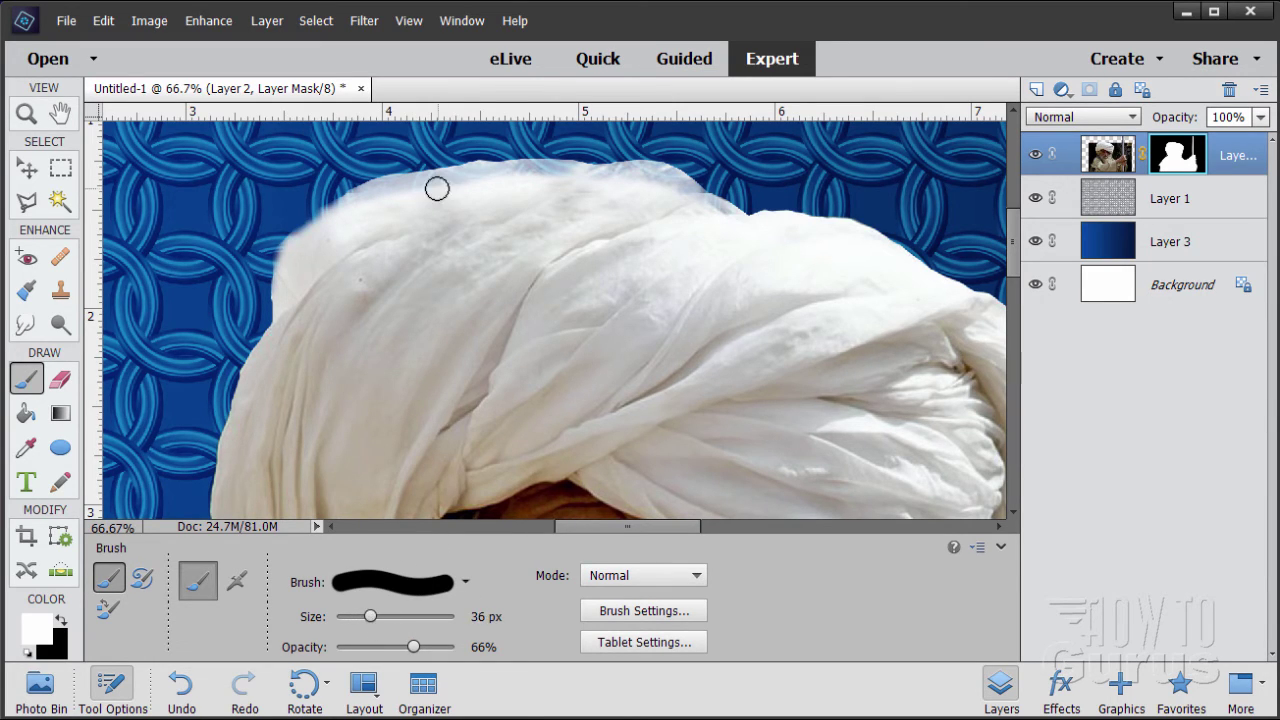
pyautogui.moveTo(431, 201)
pyautogui.mouseDown()
pyautogui.moveTo(406, 196)
pyautogui.moveTo(423, 186)
pyautogui.moveTo(374, 189)
pyautogui.moveTo(292, 249)
pyautogui.moveTo(287, 288)
pyautogui.mouseUp()
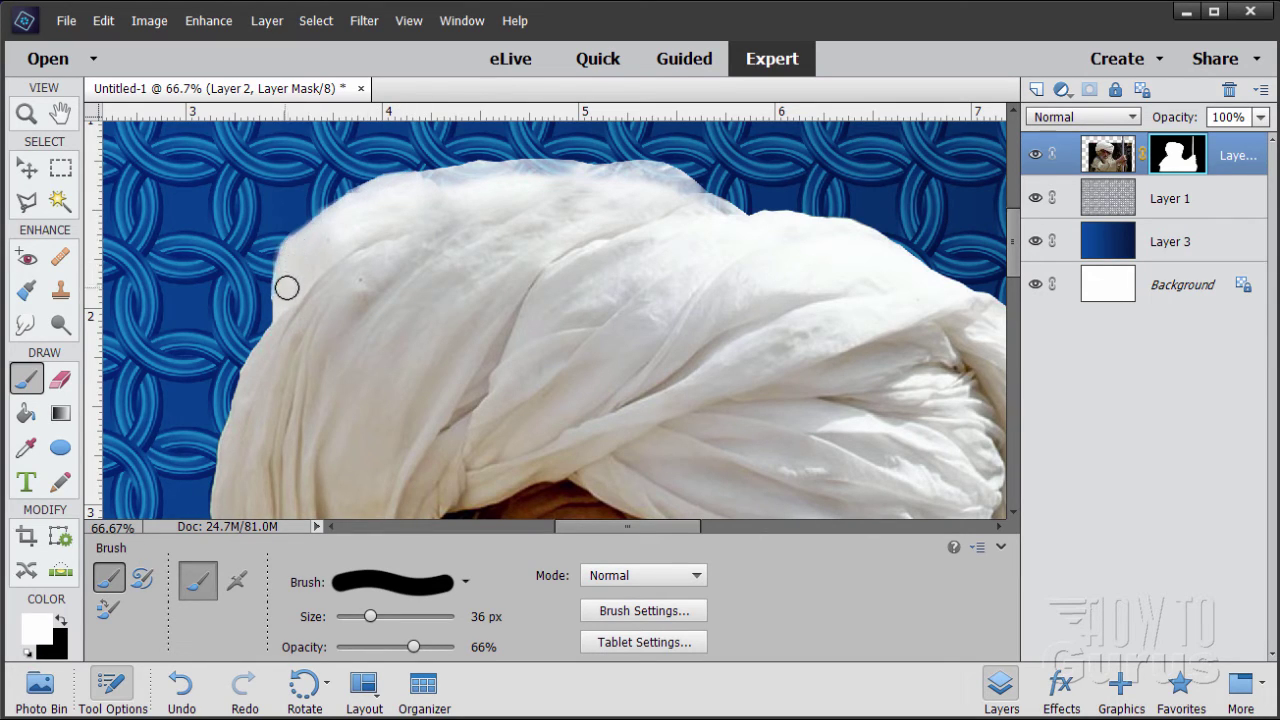
pyautogui.moveTo(315, 233)
pyautogui.mouseDown()
pyautogui.moveTo(408, 185)
pyautogui.moveTo(615, 178)
pyautogui.mouseUp()
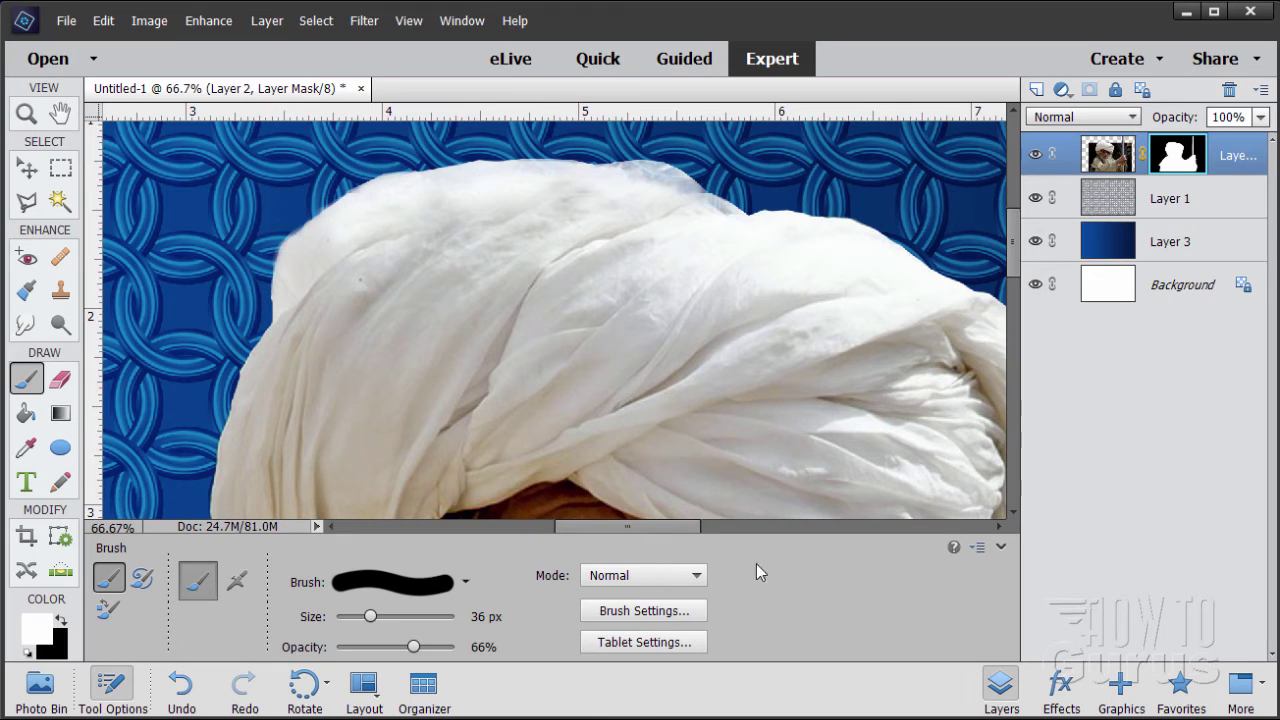
# - Raise the Brush opacity to 100% and paint white on Layer 2's mask to restore the translucent remainder of the turban's top edge
pyautogui.moveTo(413, 647); pyautogui.dragTo(482, 650)
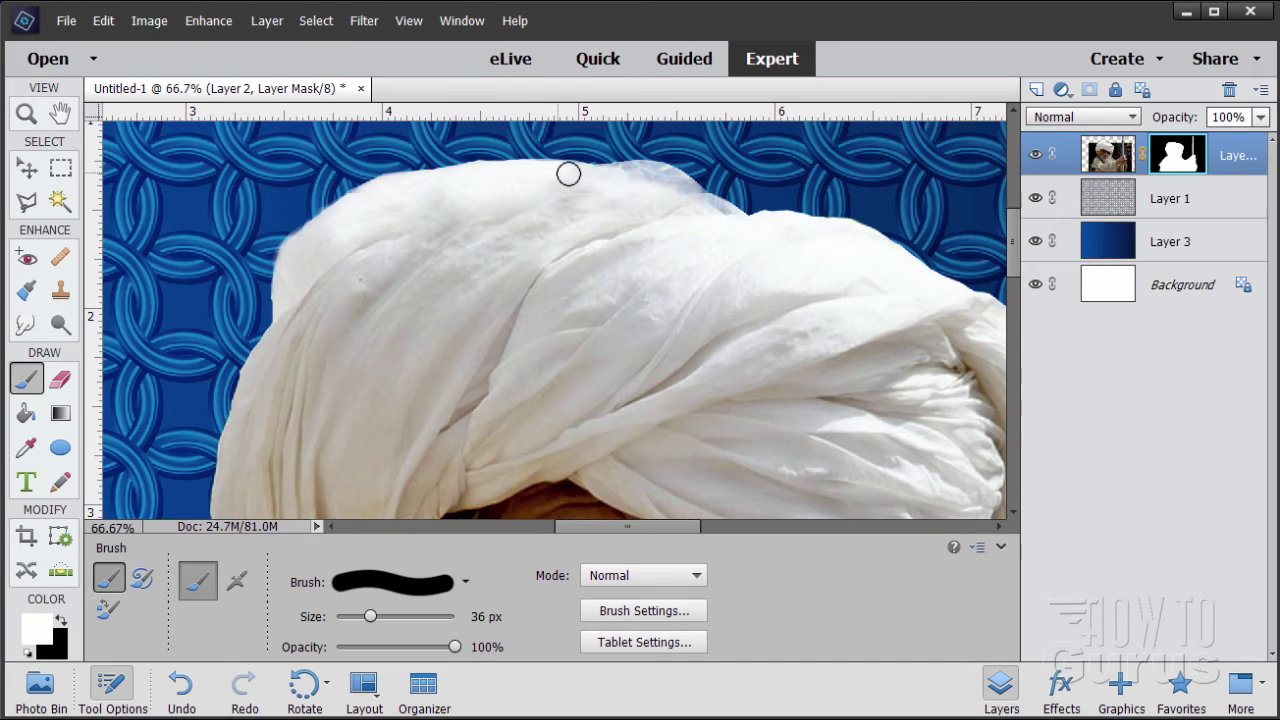
pyautogui.moveTo(594, 179)
pyautogui.mouseDown()
pyautogui.moveTo(668, 178)
pyautogui.moveTo(729, 218)
pyautogui.mouseUp()
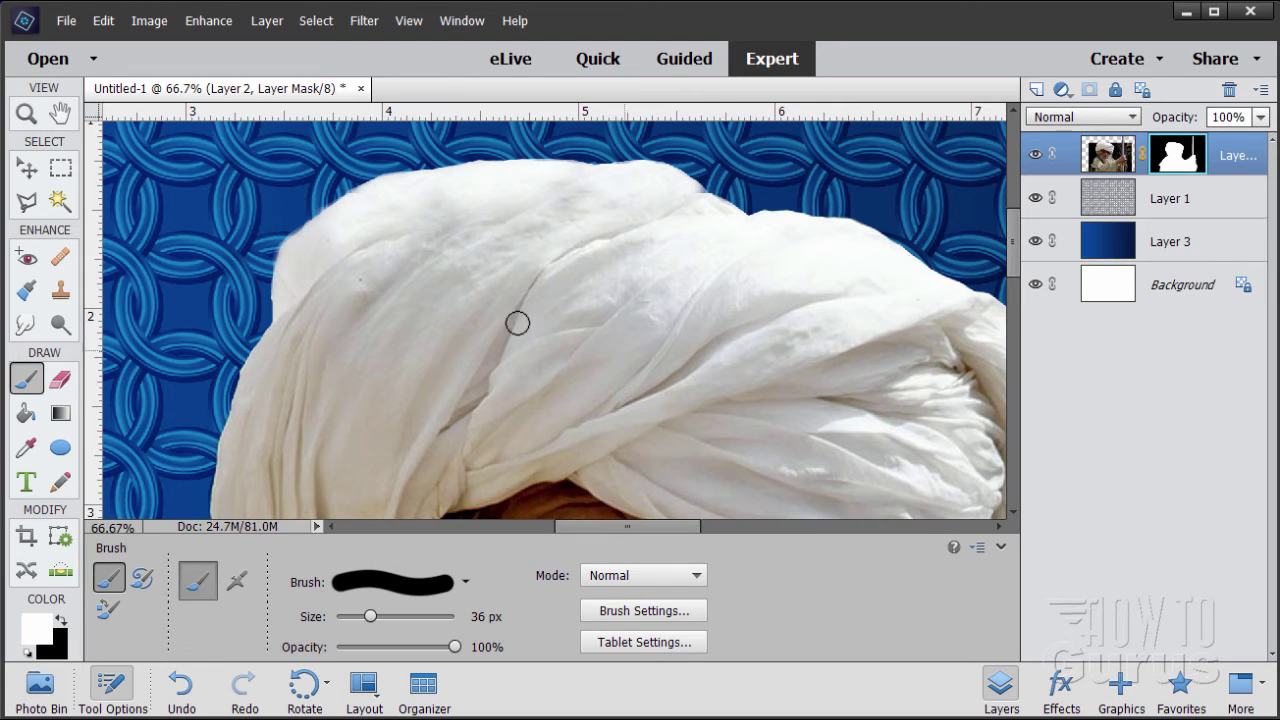
pyautogui.click(27, 113)
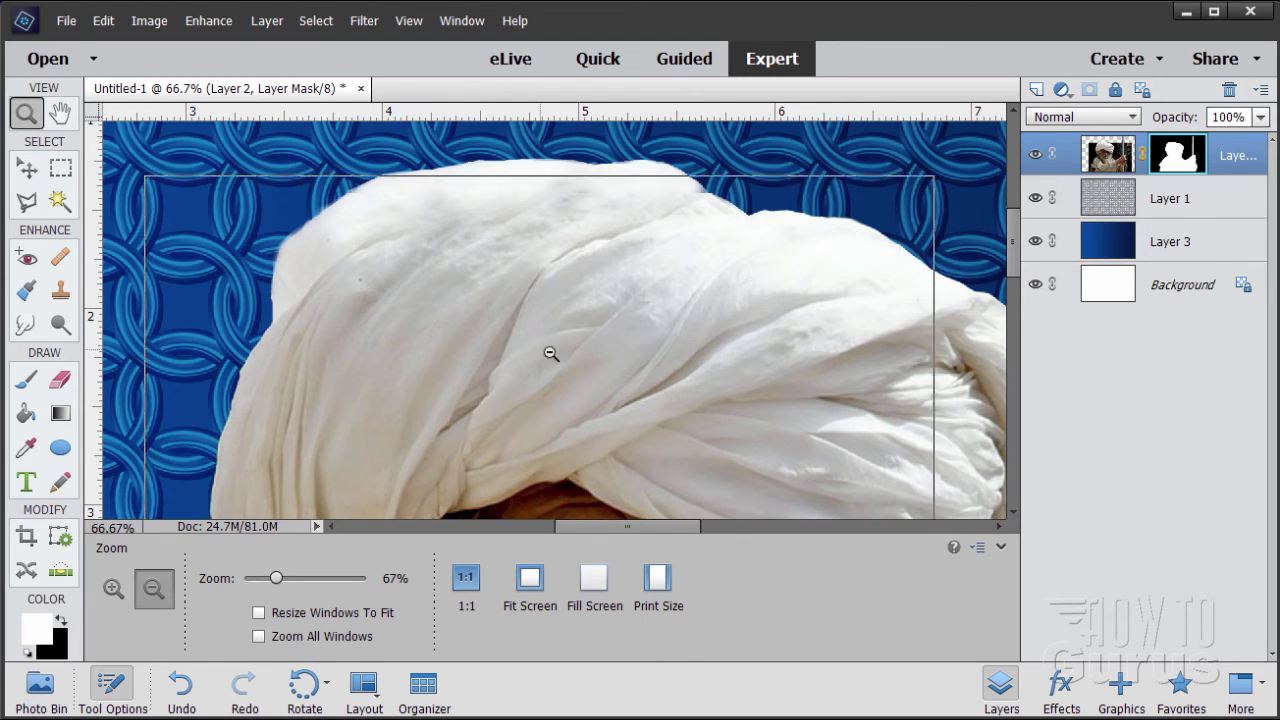
pyautogui.keyDown('alt'); pyautogui.click(575, 354); pyautogui.keyUp('alt')
pyautogui.keyDown('alt'); pyautogui.click(603, 357); pyautogui.keyUp('alt')
pyautogui.keyDown('alt'); pyautogui.click(600, 362); pyautogui.keyUp('alt')
pyautogui.keyDown('alt'); pyautogui.click(598, 366); pyautogui.keyUp('alt')
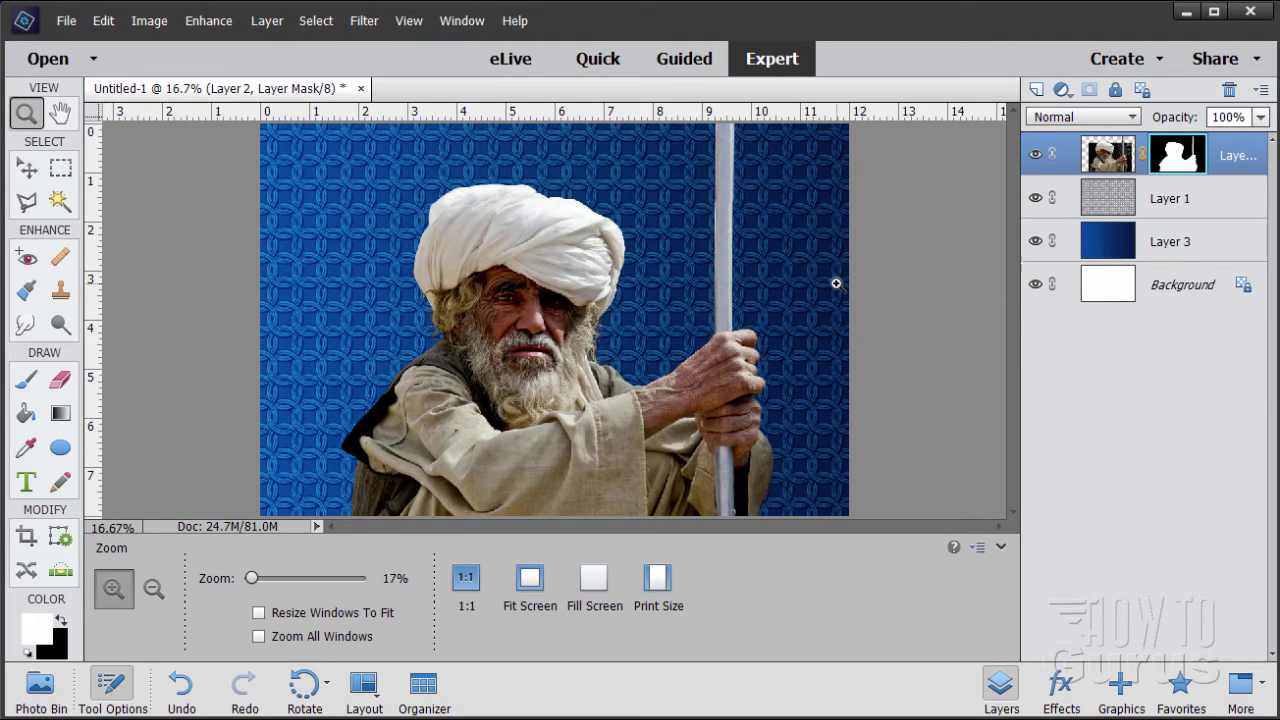
pyautogui.click(37, 170)
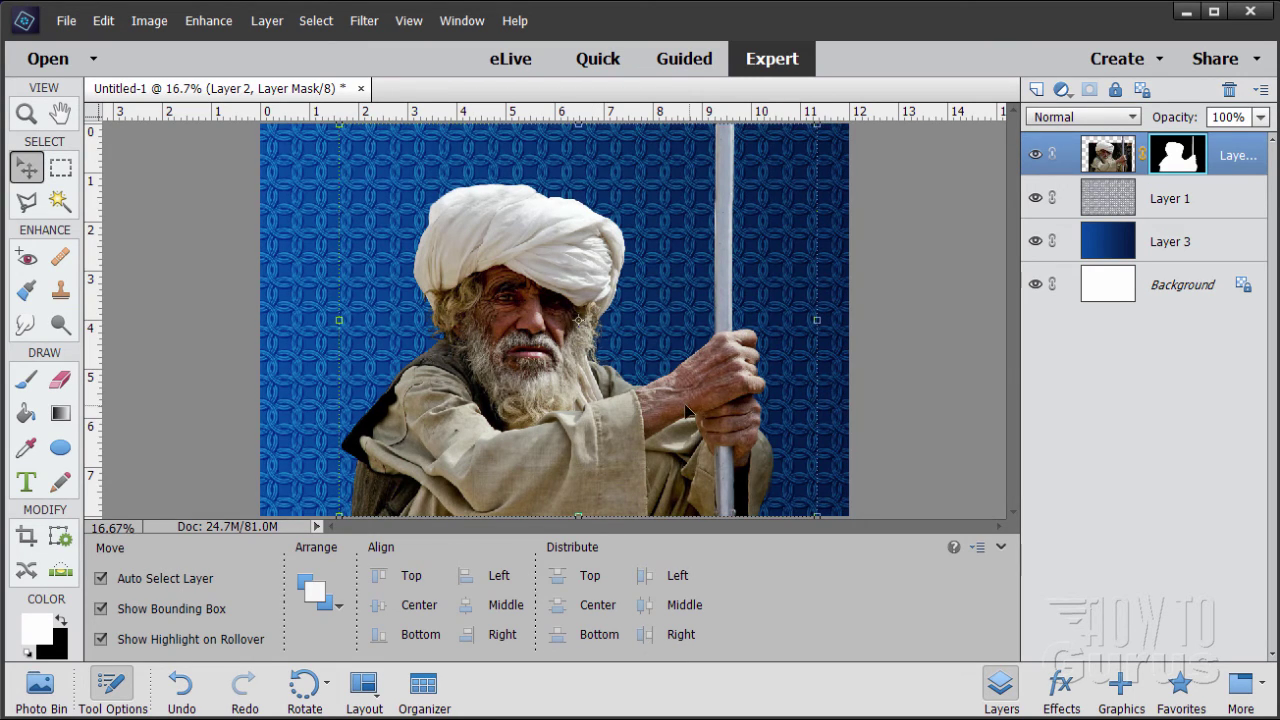
# - Open Shadows/Highlights for the man's image on Layer 2, not its mask, and set Lighten Shadows to 7%
pyautogui.click(1110, 173)
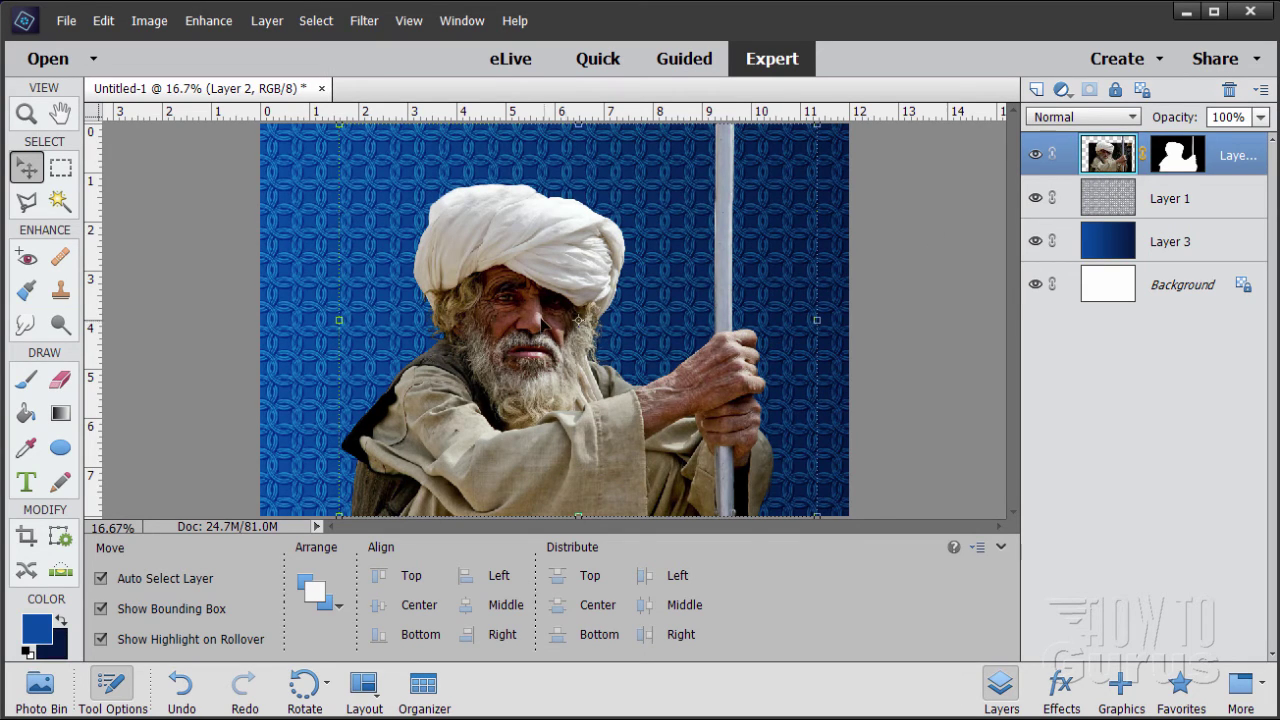
pyautogui.click(210, 21)
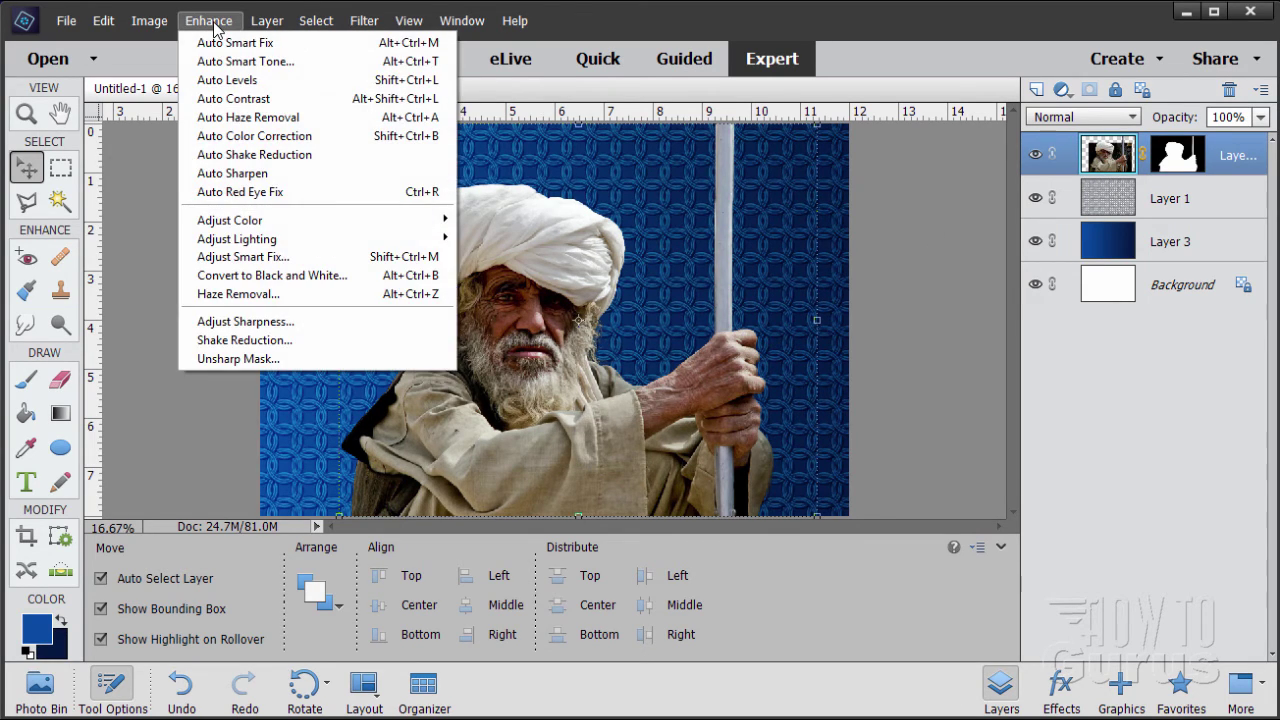
pyautogui.moveTo(296, 240)
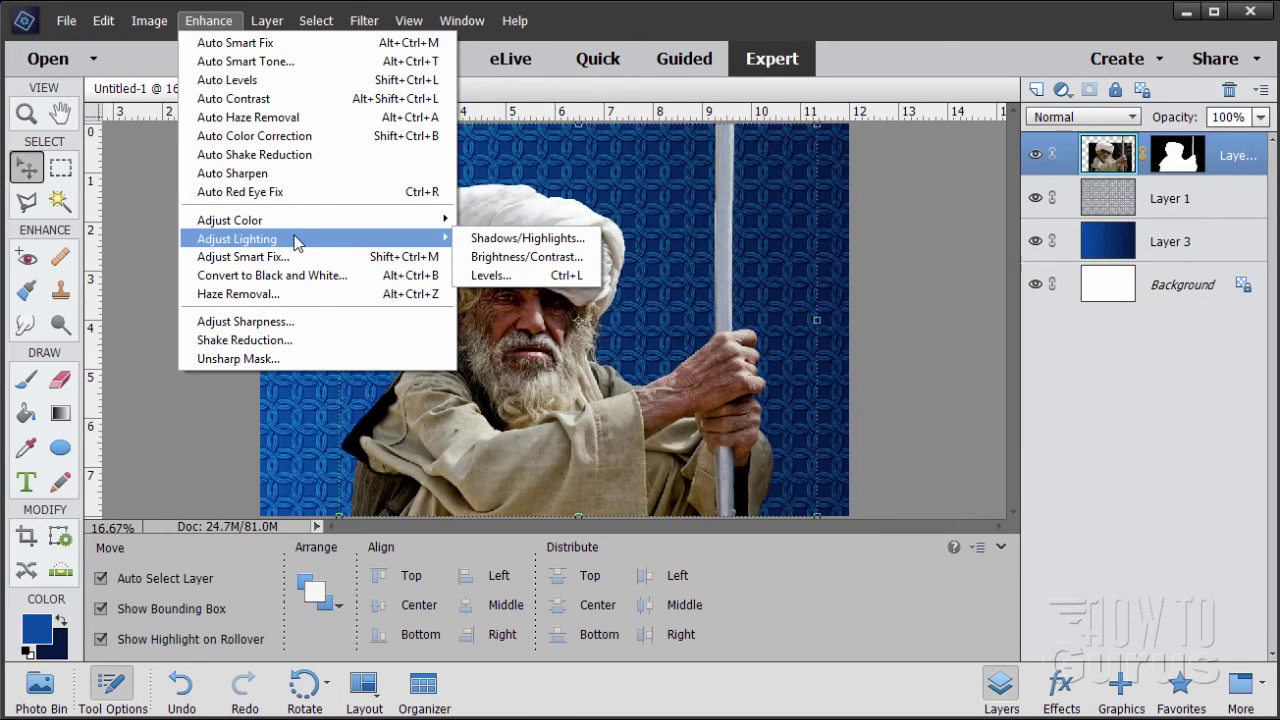
pyautogui.click(524, 238)
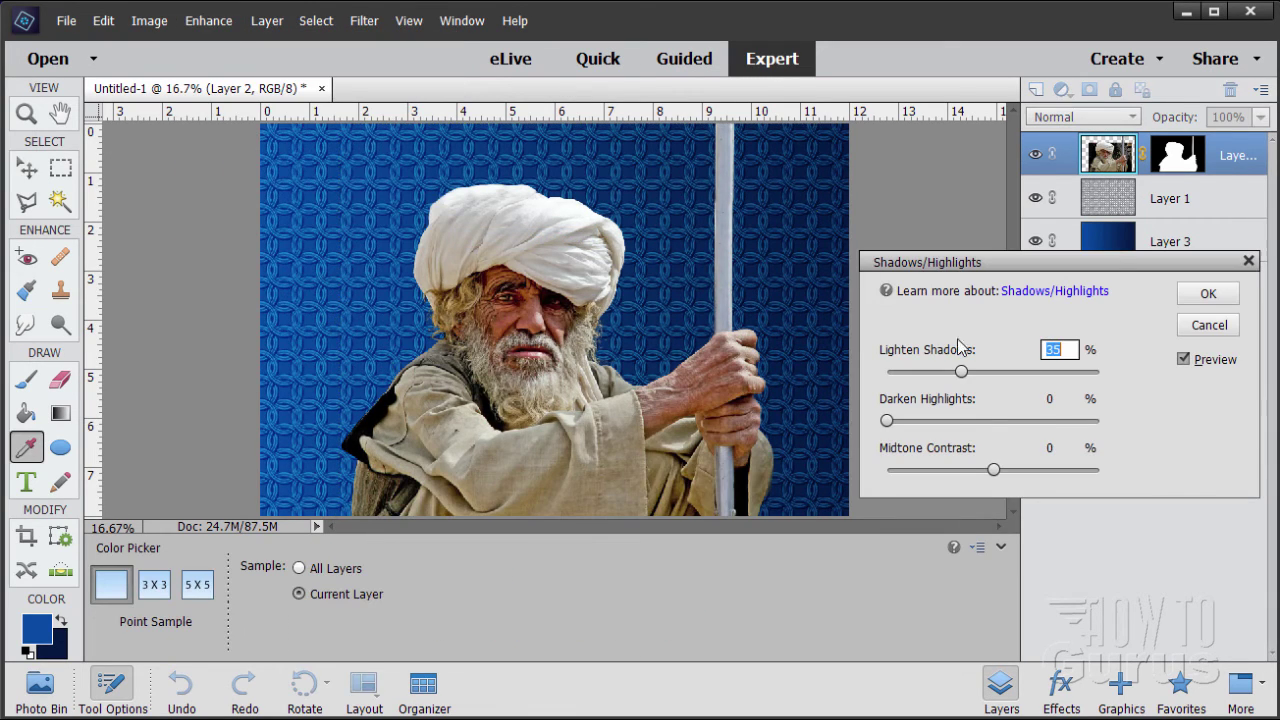
pyautogui.moveTo(962, 372); pyautogui.dragTo(901, 373)
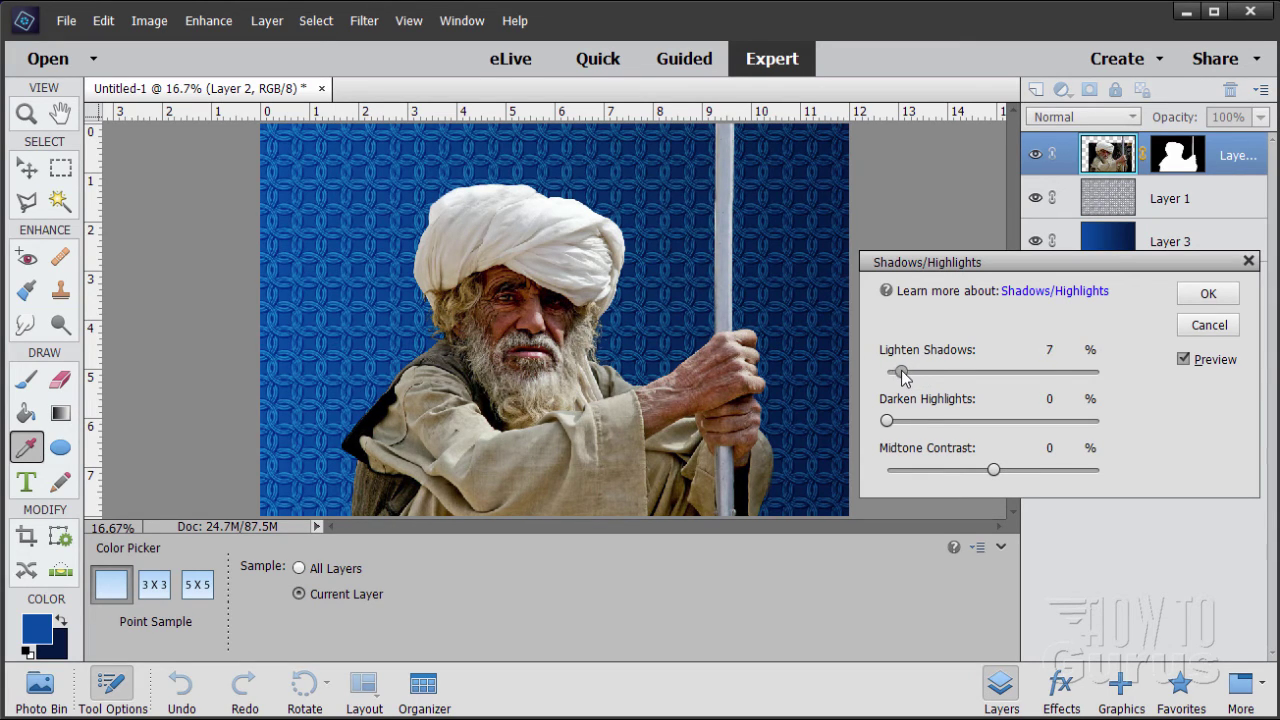
# - Compare the man with the shadow adjustment previewed off and on, and apply the adjustment
pyautogui.click(1186, 360)
pyautogui.click(1186, 360)
pyautogui.click(1186, 360)
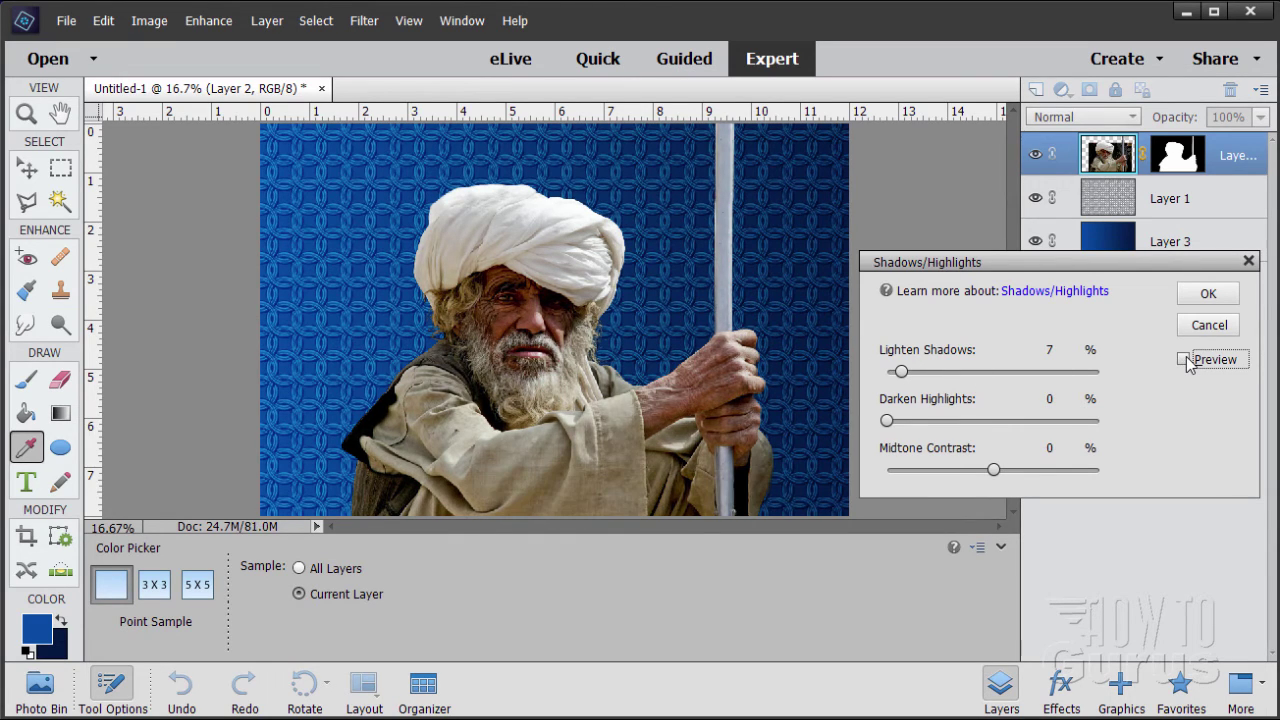
pyautogui.click(1186, 360)
pyautogui.click(1186, 360)
pyautogui.click(1186, 360)
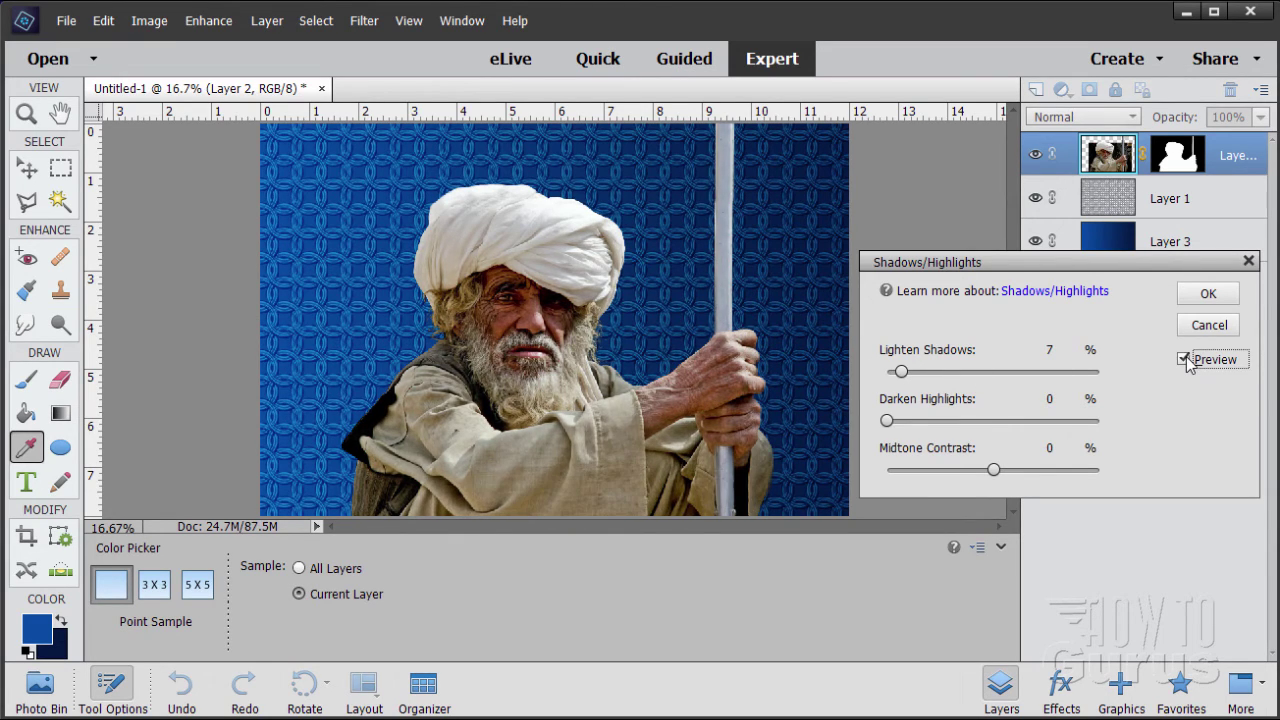
pyautogui.click(1186, 360)
pyautogui.click(1186, 360)
pyautogui.click(1208, 298)
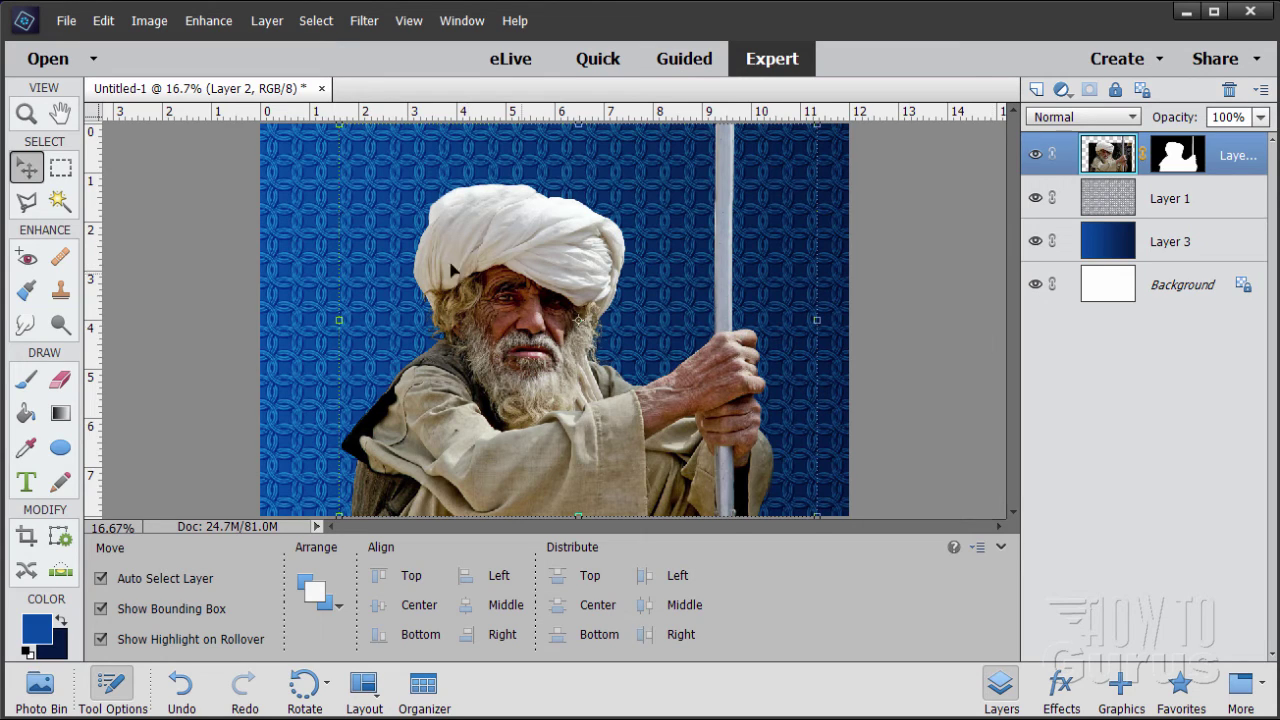
# - Add a new empty layer above Layer 2 and set the foreground color to bright blue 0d76f9
pyautogui.click(1036, 89)
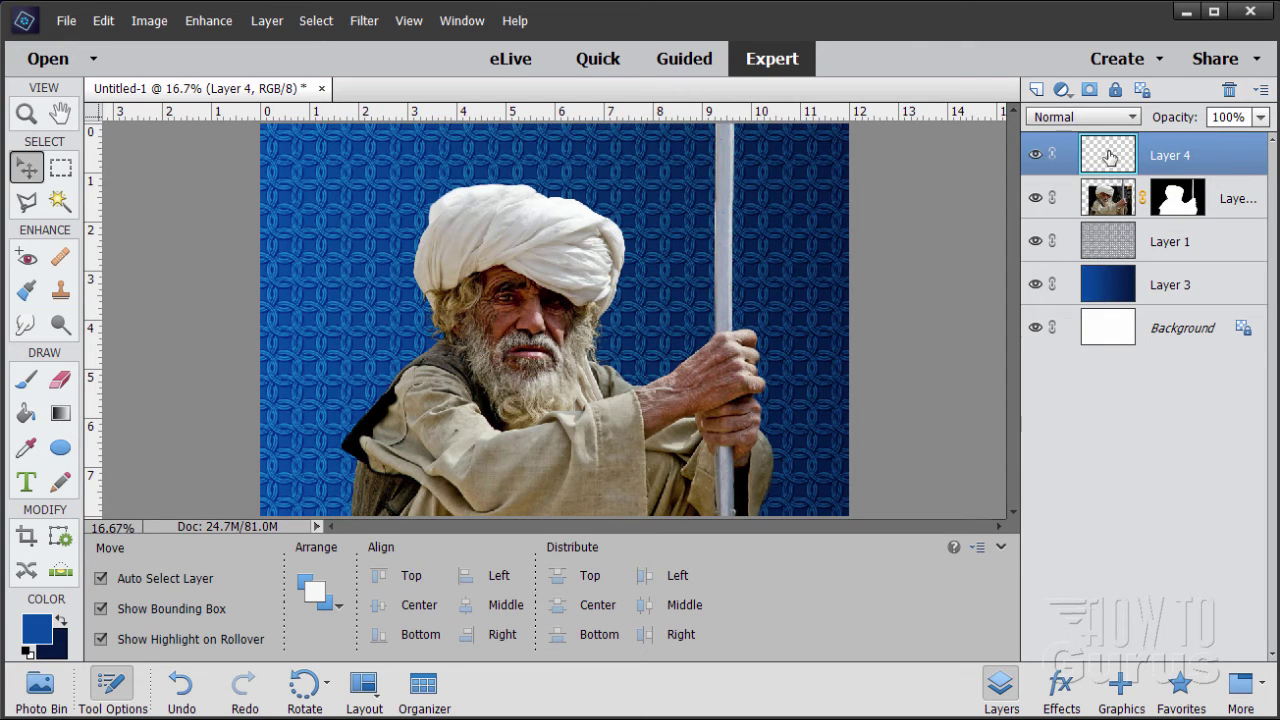
pyautogui.click(38, 632)
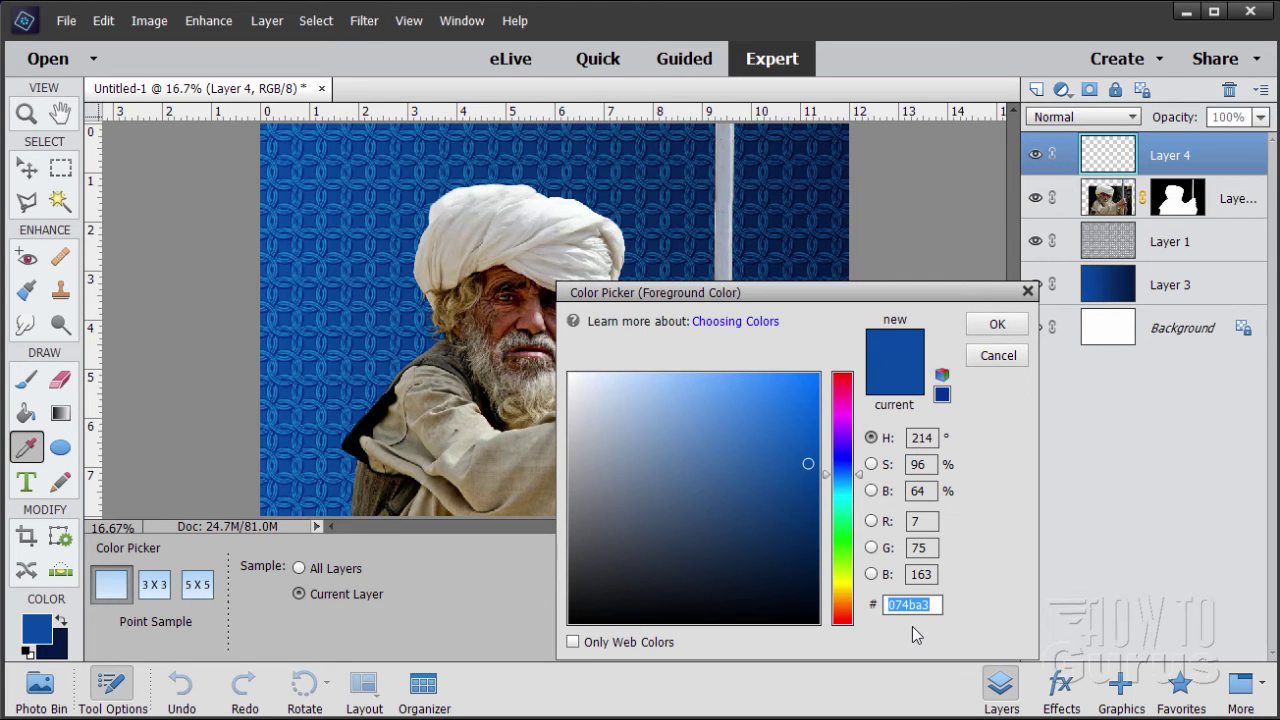
pyautogui.write('0d76f')
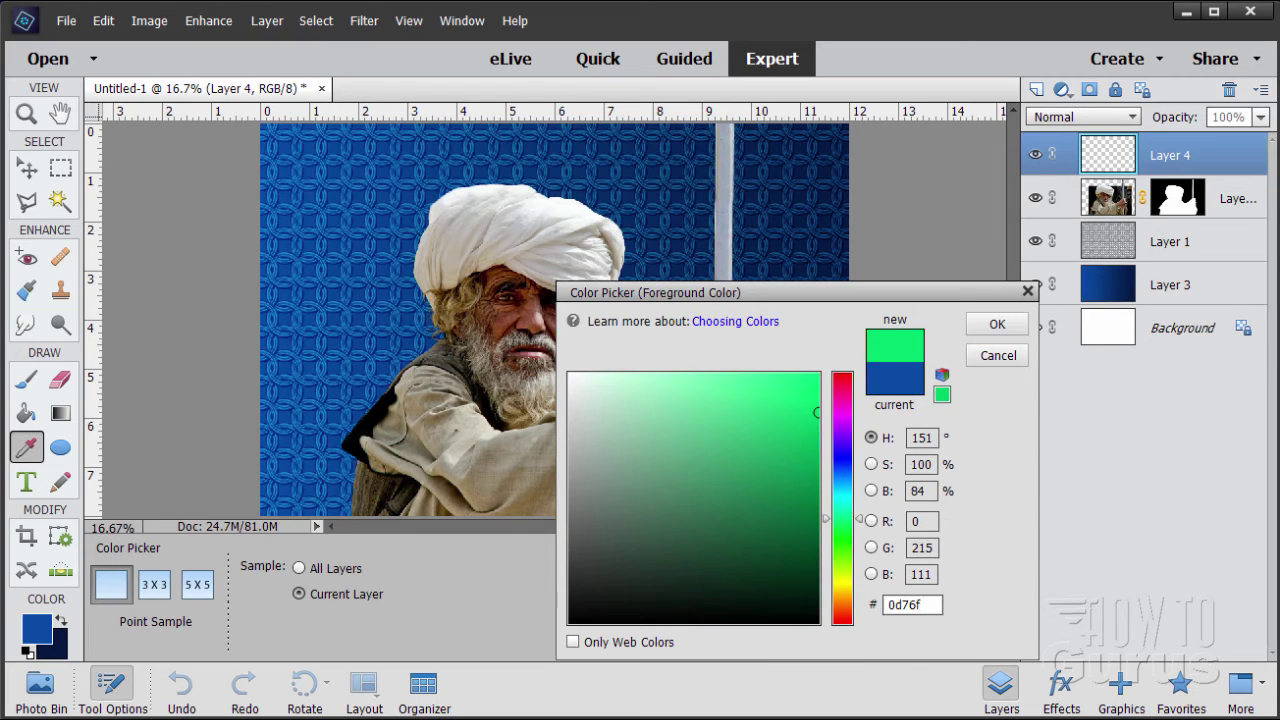
pyautogui.write('9')
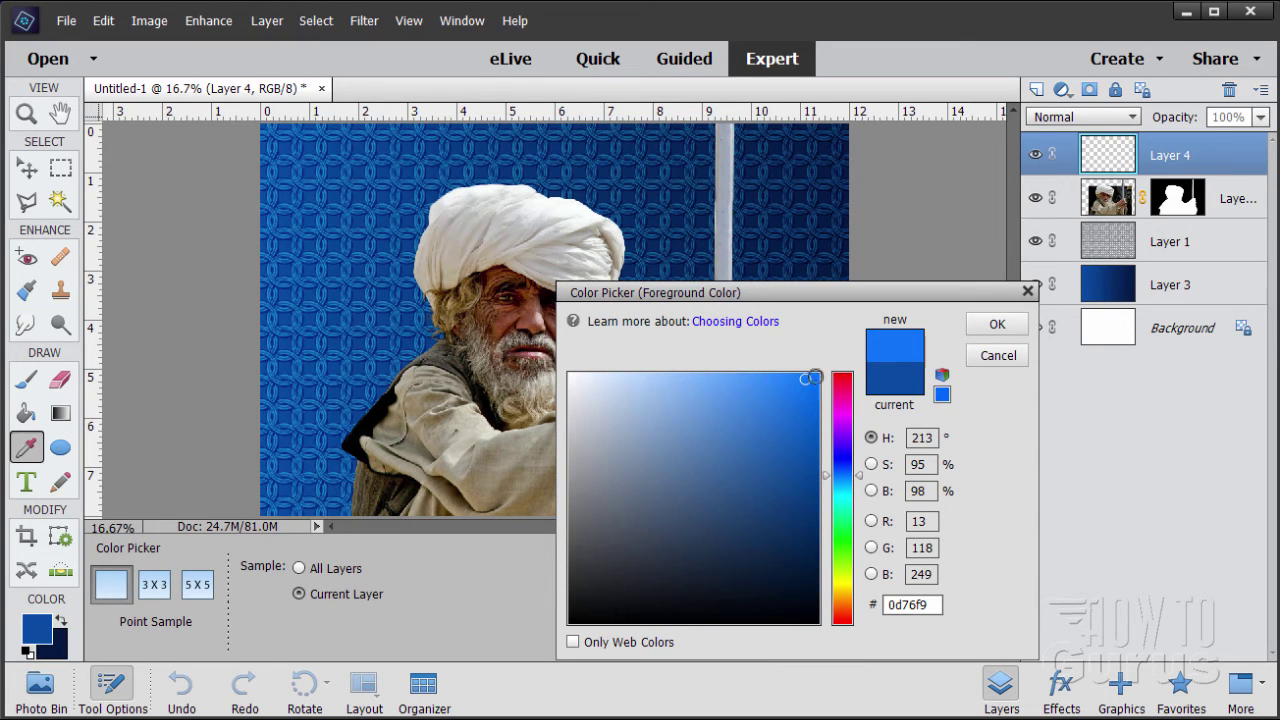
pyautogui.click(997, 325)
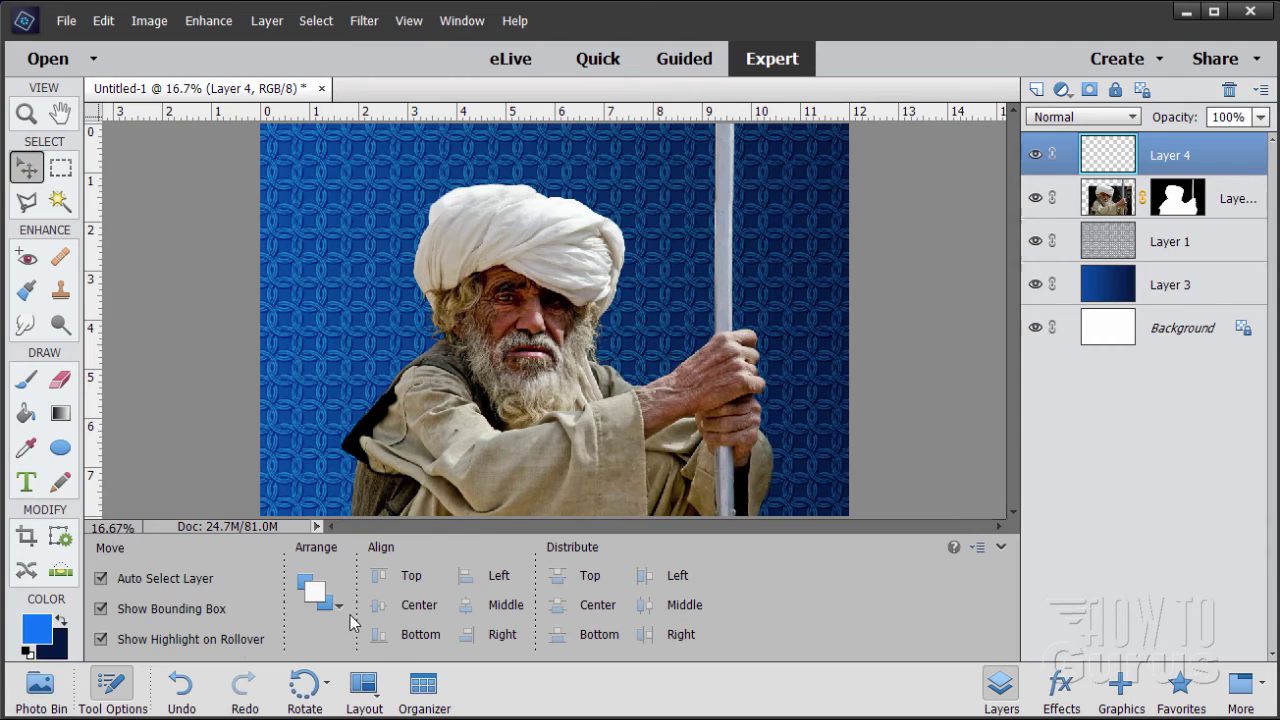
# - Set the background color to orange e2971f
pyautogui.click(62, 645)
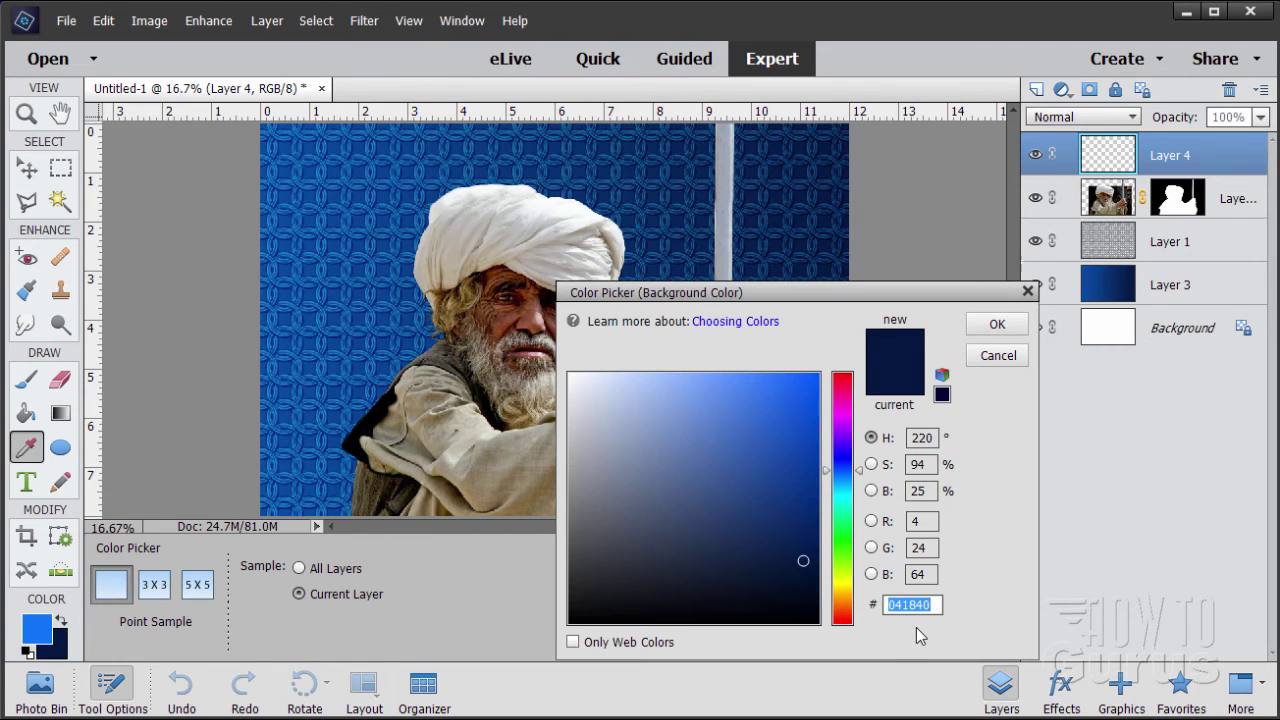
pyautogui.write('e')
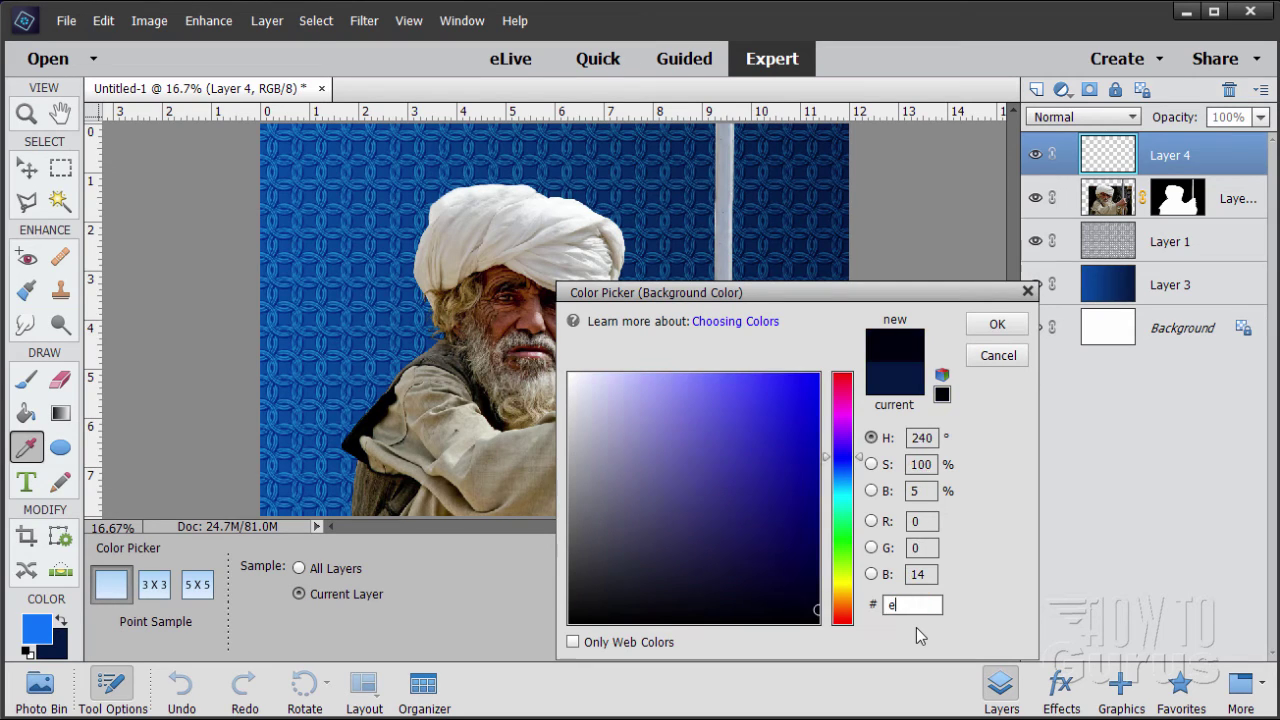
pyautogui.write('2971f')
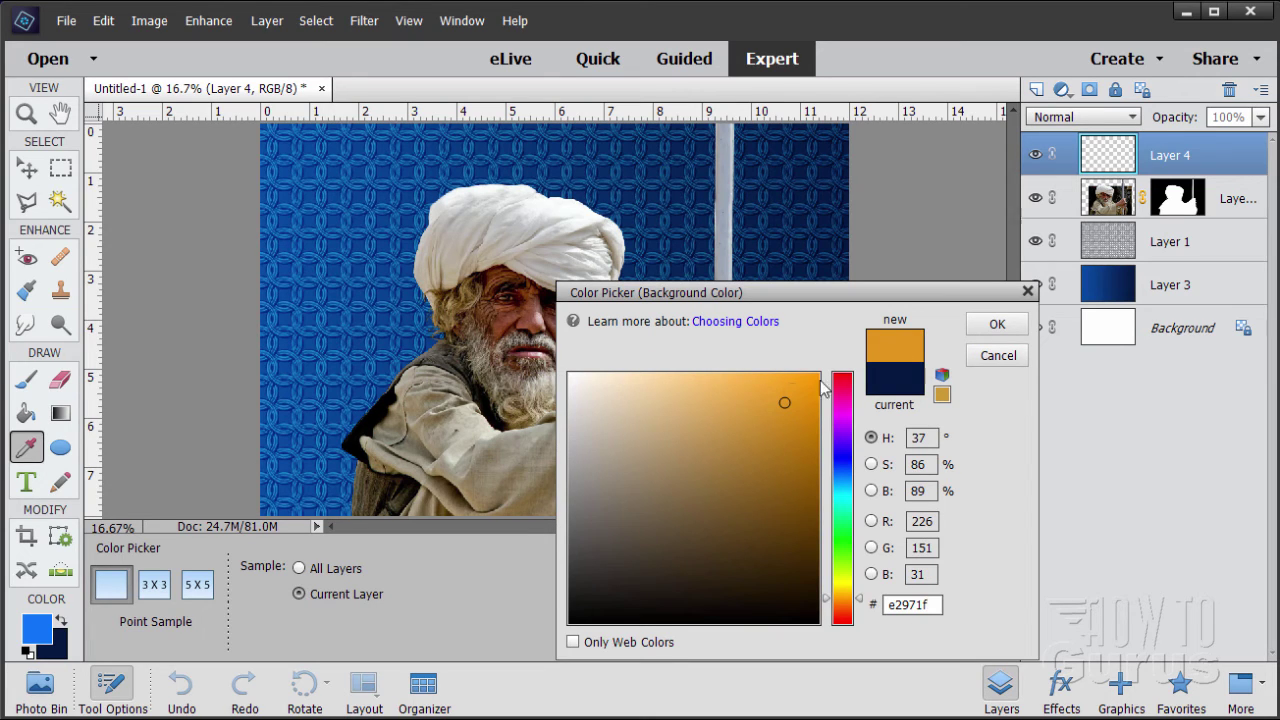
pyautogui.click(994, 327)
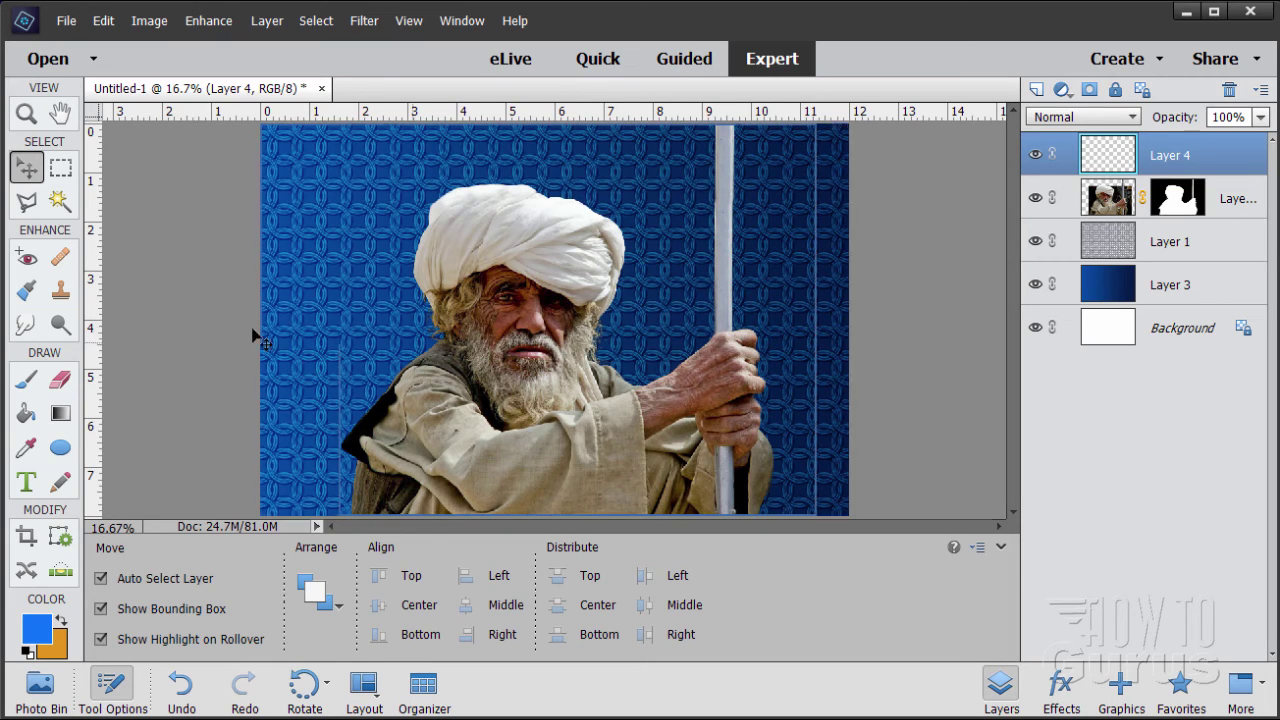
# - Fill Layer 4 with a horizontal linear gradient from blue to orange, running from the canvas's left edge past its right edge
pyautogui.press('g')
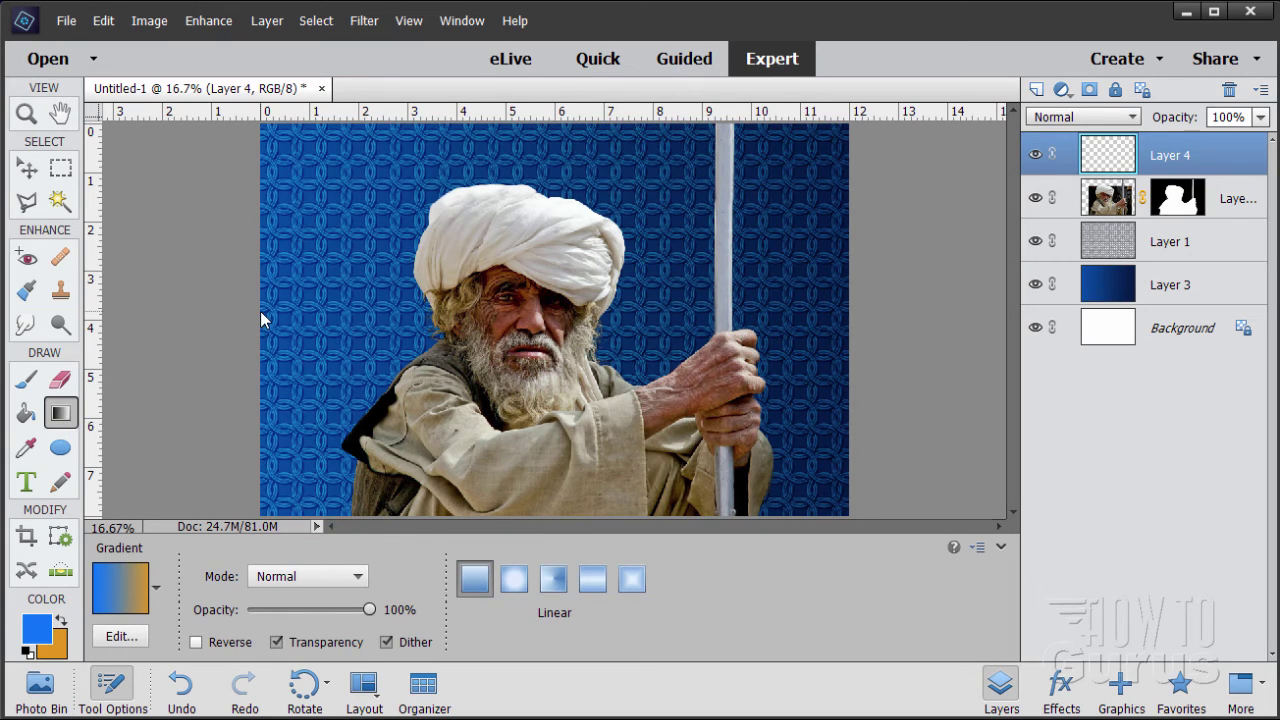
pyautogui.moveTo(262, 311); pyautogui.dragTo(874, 311)
pyautogui.click(26, 168)
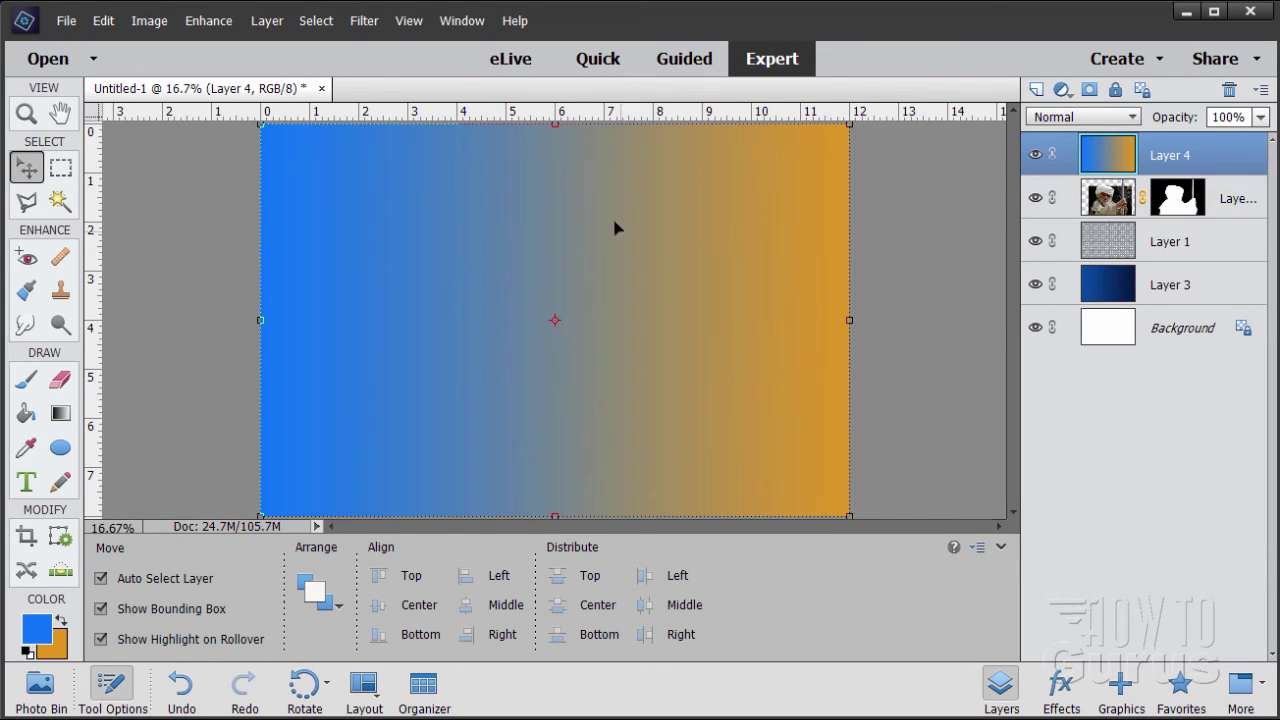
# - Copy Layer 2's mask onto the gradient Layer 4 and set Layer 4's blend mode to Overlay
pyautogui.click(1190, 210)
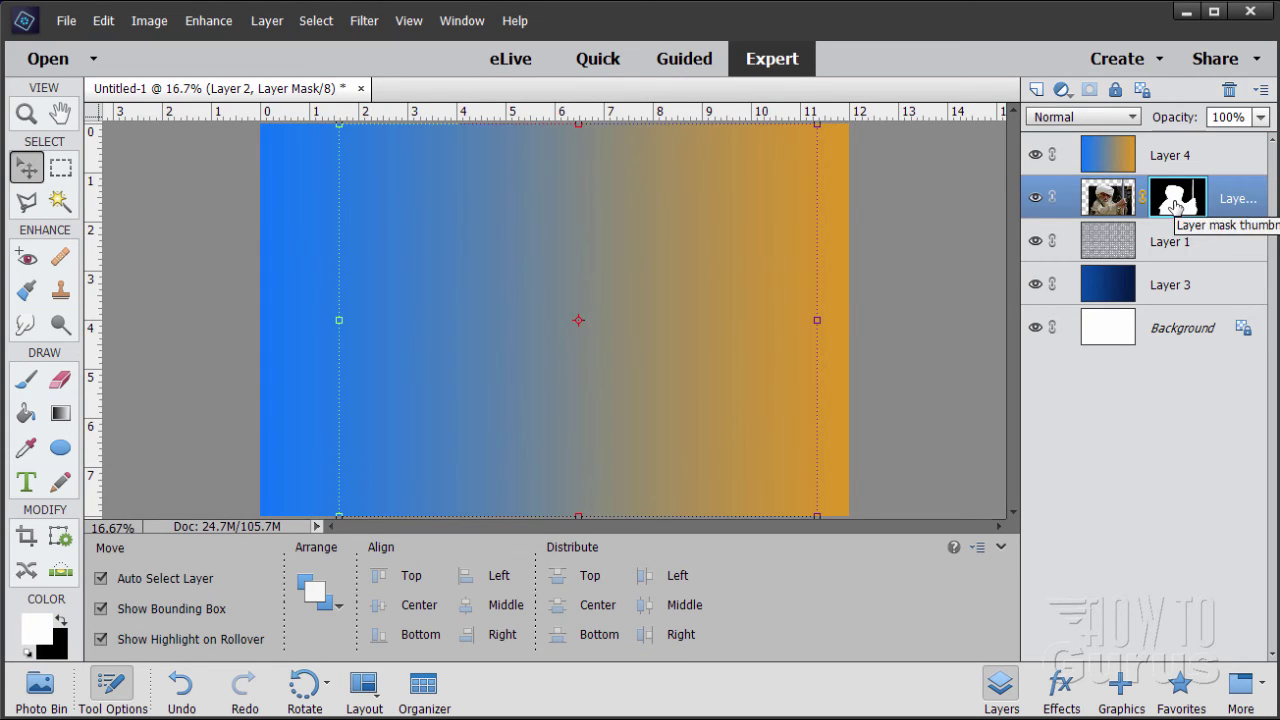
pyautogui.moveTo(1176, 207); pyautogui.dragTo(1178, 170)
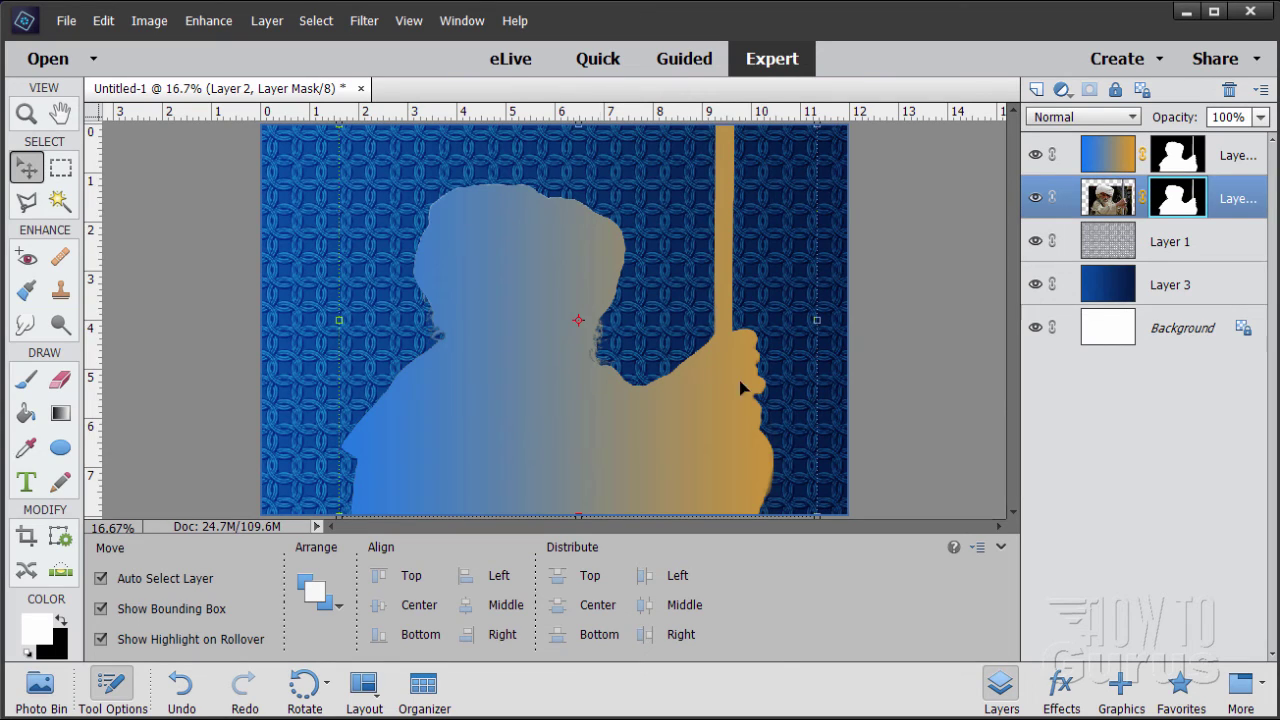
pyautogui.click(1108, 160)
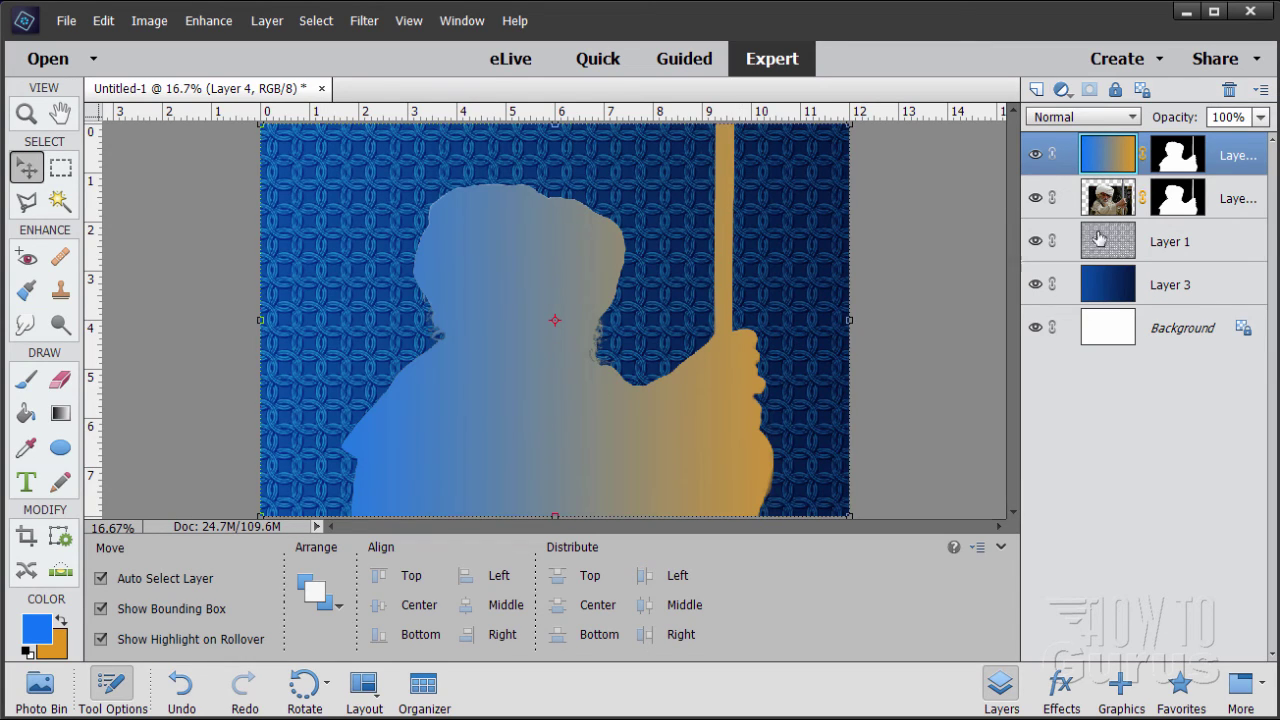
pyautogui.click(1094, 122)
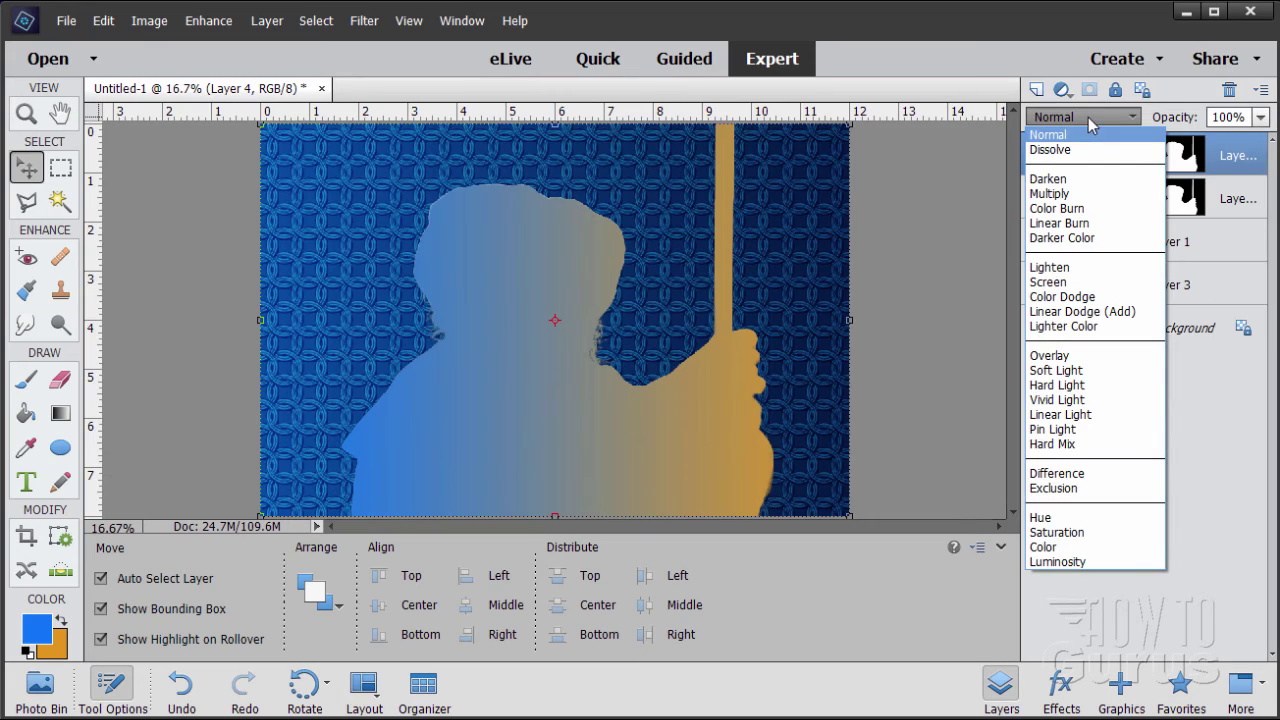
pyautogui.click(1050, 356)
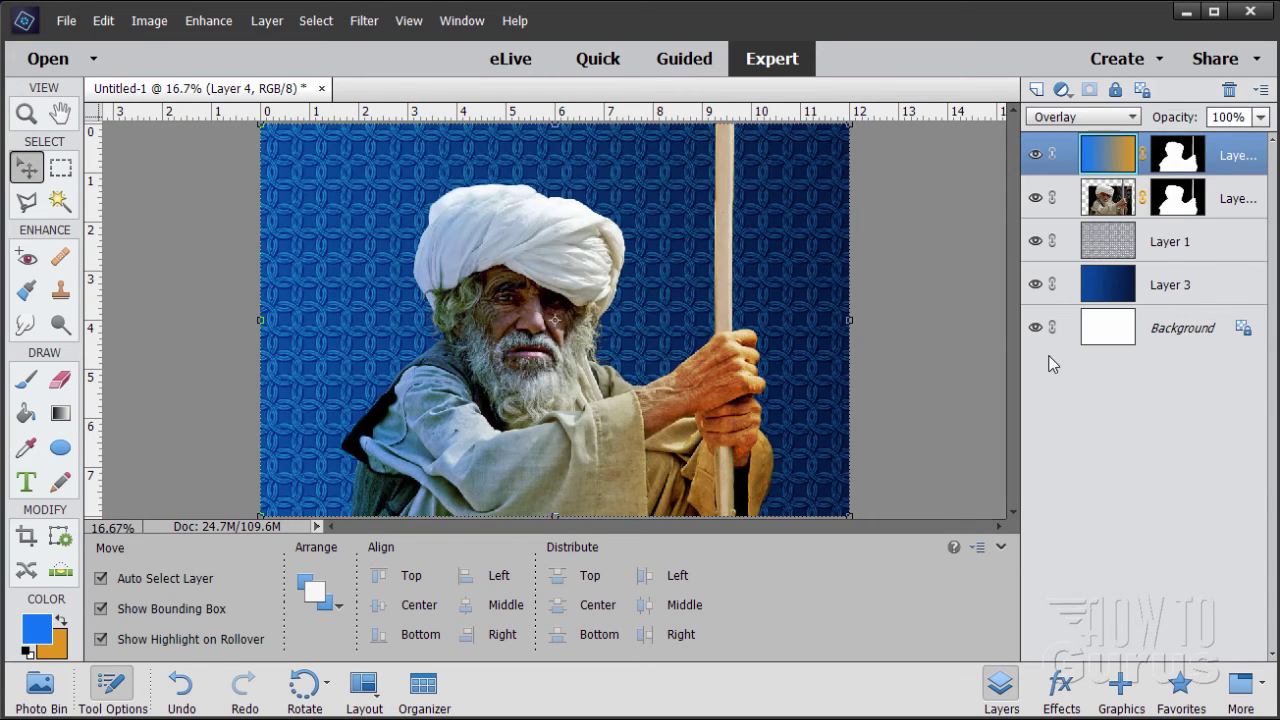
# - Lower the opacity of the gradient Layer 4 and compare the man with that layer hidden and shown
pyautogui.click(1261, 117)
pyautogui.moveTo(1263, 146); pyautogui.dragTo(1244, 147)
pyautogui.moveTo(1243, 146); pyautogui.dragTo(1232, 148)
pyautogui.click(1036, 154)
pyautogui.click(1036, 155)
pyautogui.click(1036, 155)
pyautogui.click(1036, 155)
pyautogui.click(1037, 156)
pyautogui.click(1037, 156)
# - Add a Drop Shadow style to the man's Layer 2 with a size of 56 px and a distance of 133 px
pyautogui.click(1103, 200)
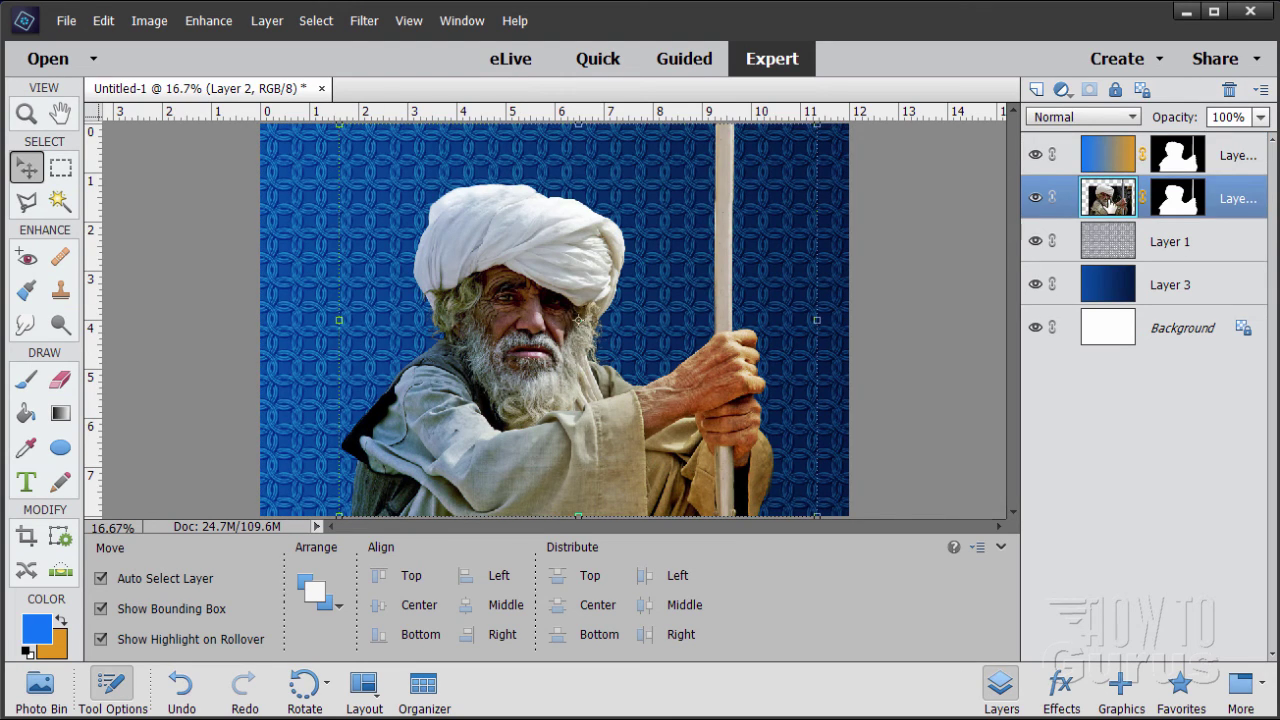
pyautogui.click(270, 24)
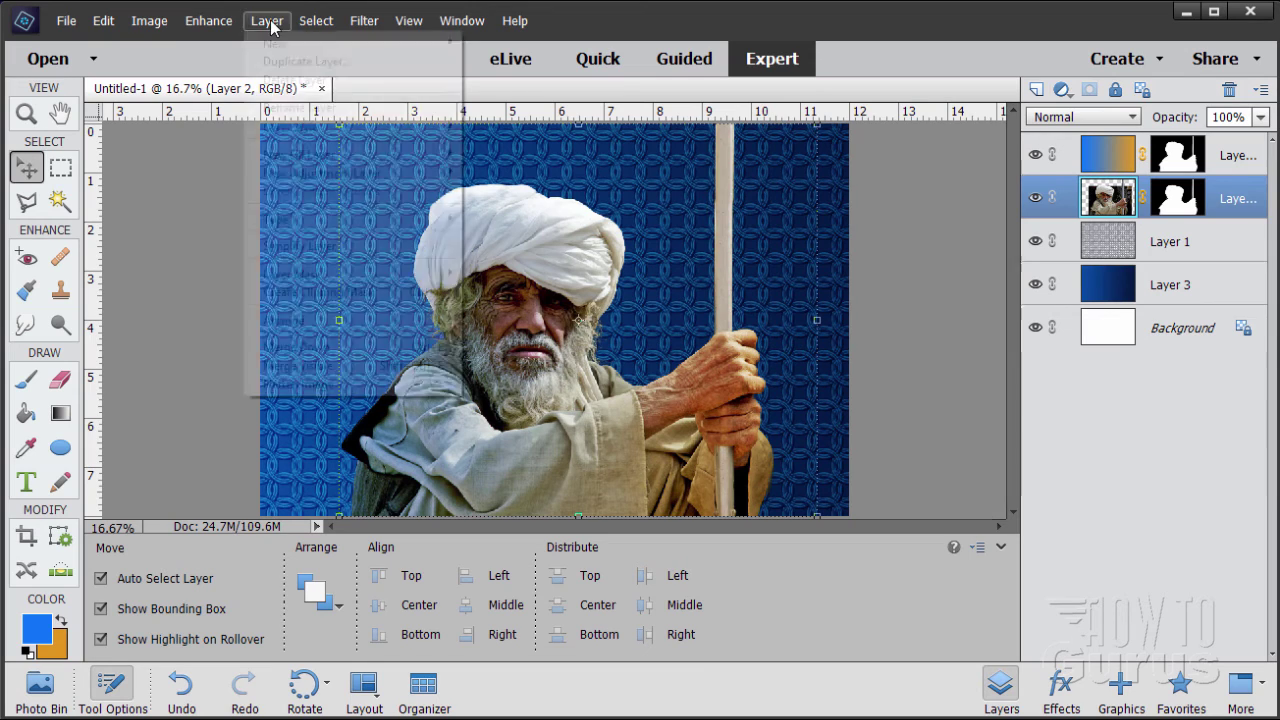
pyautogui.moveTo(300, 127)
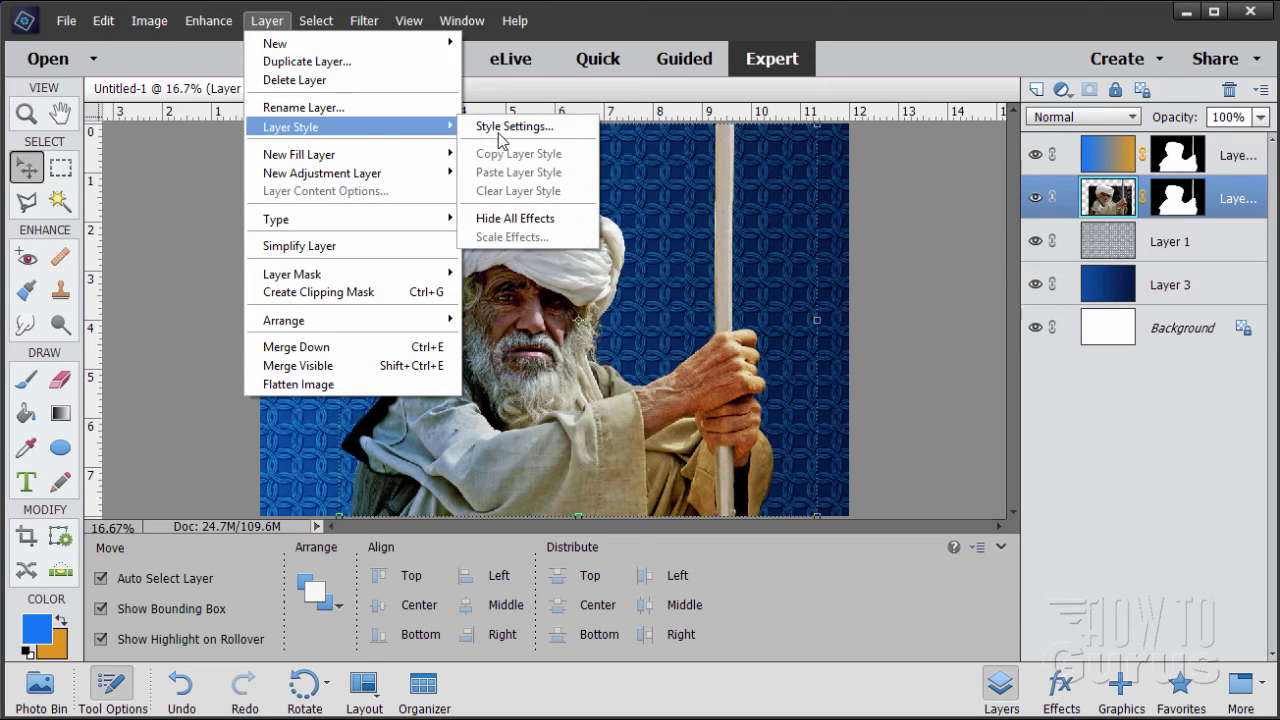
pyautogui.click(502, 128)
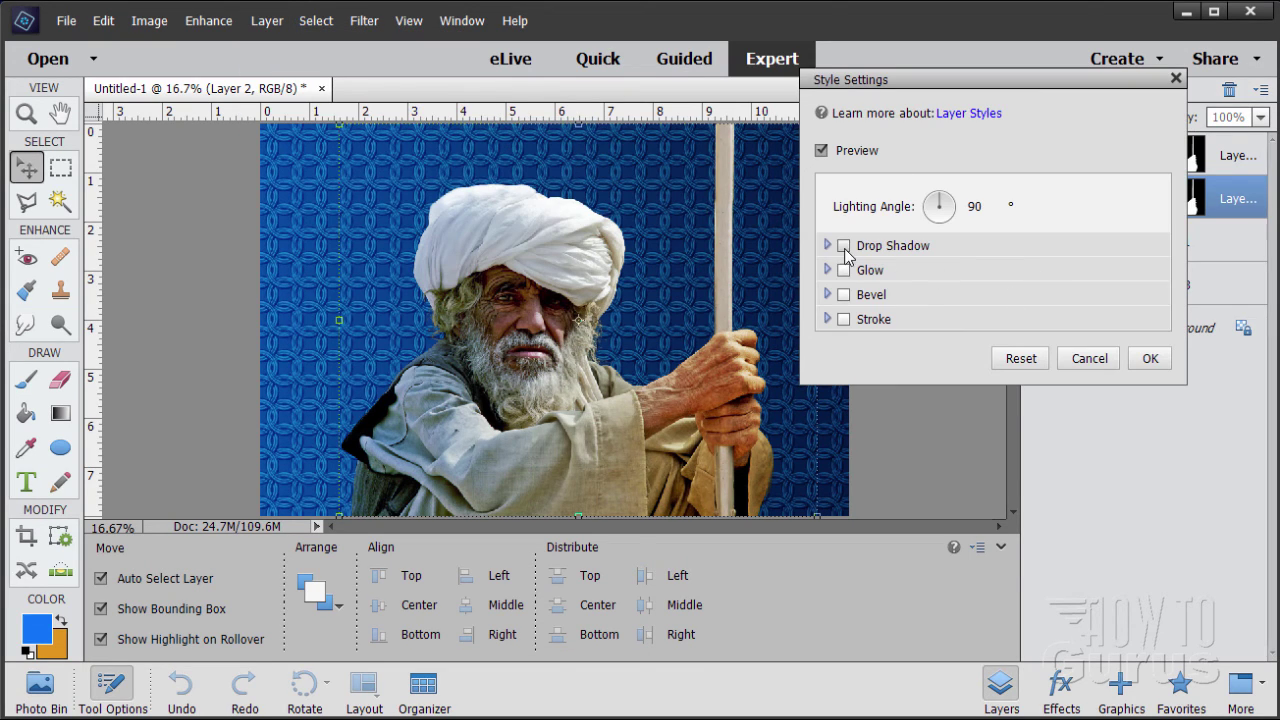
pyautogui.click(844, 246)
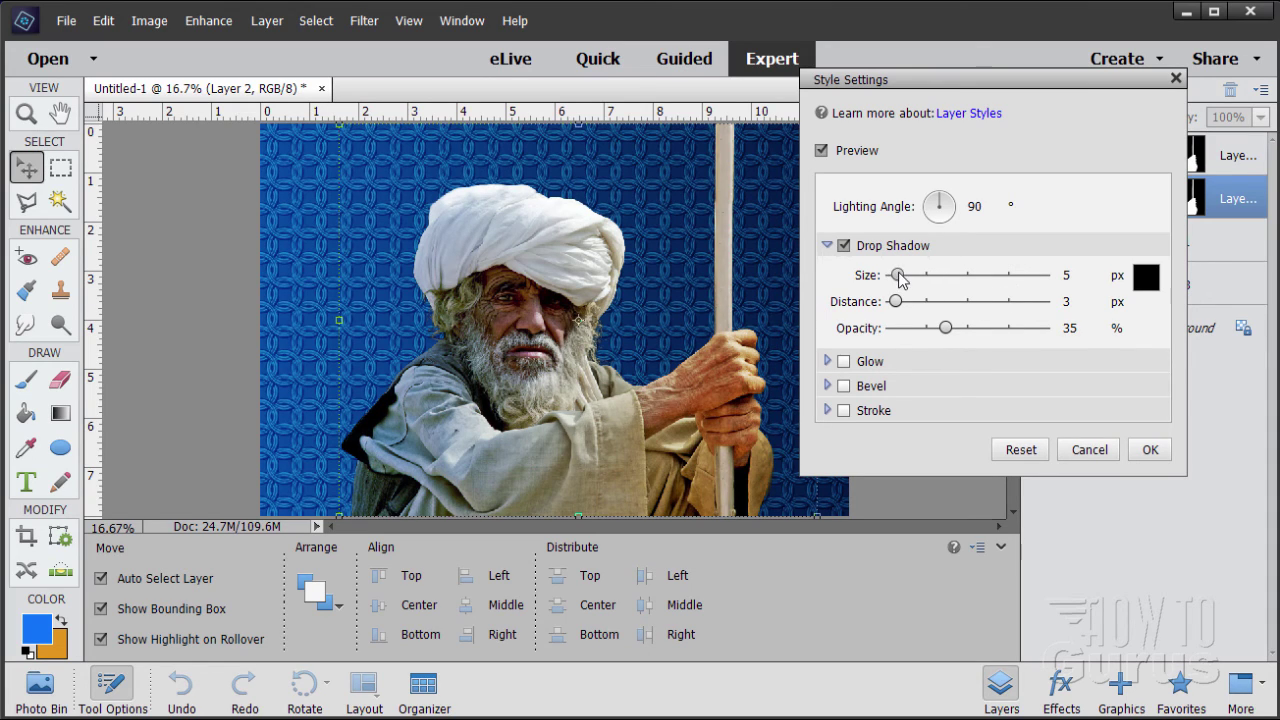
pyautogui.moveTo(903, 280); pyautogui.dragTo(972, 312)
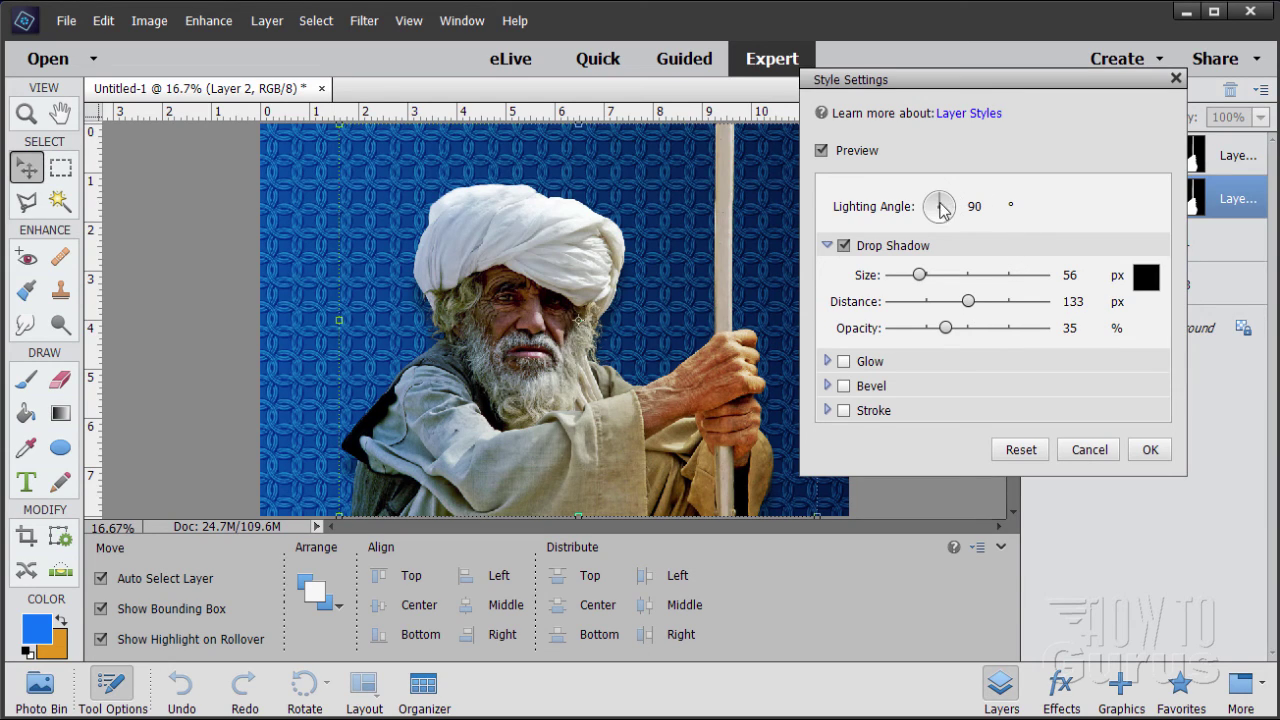
# - Set the shadow's lighting angle to 25° and distance to 174 px, increase its size slightly, and apply the style
pyautogui.moveTo(944, 204)
pyautogui.mouseDown()
pyautogui.moveTo(960, 220)
pyautogui.moveTo(958, 200)
pyautogui.mouseUp()
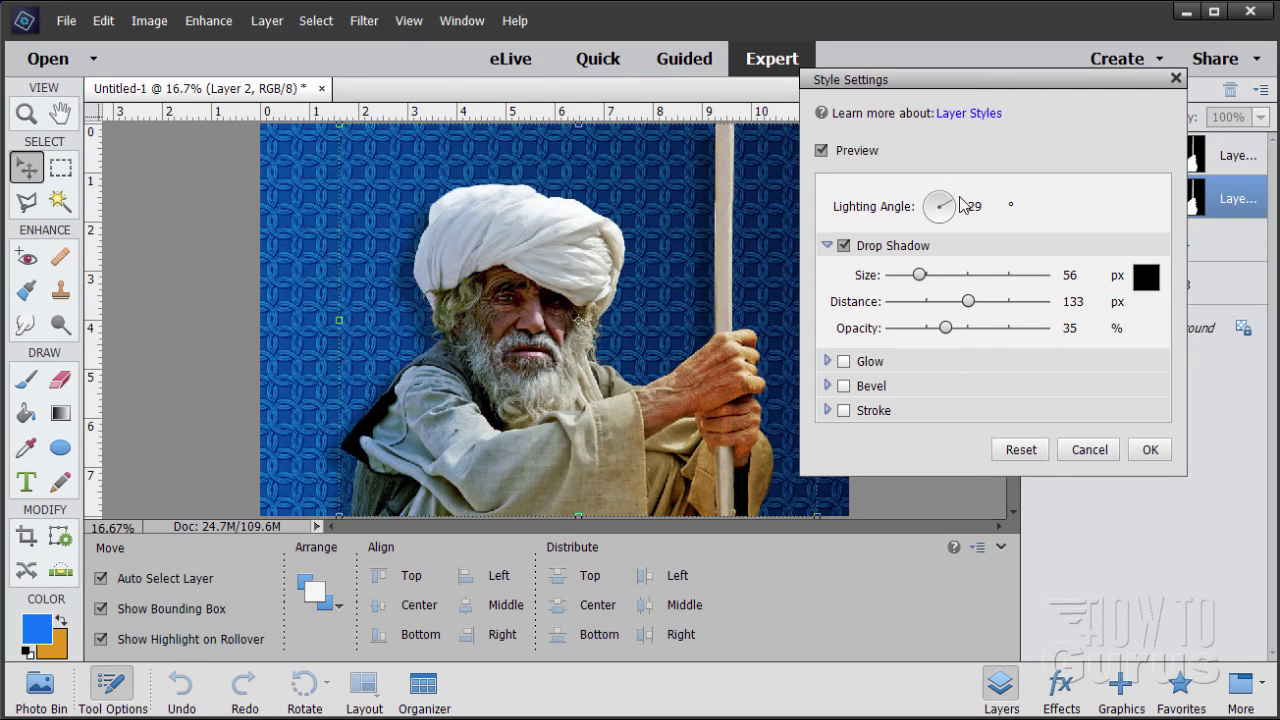
pyautogui.click(968, 206)
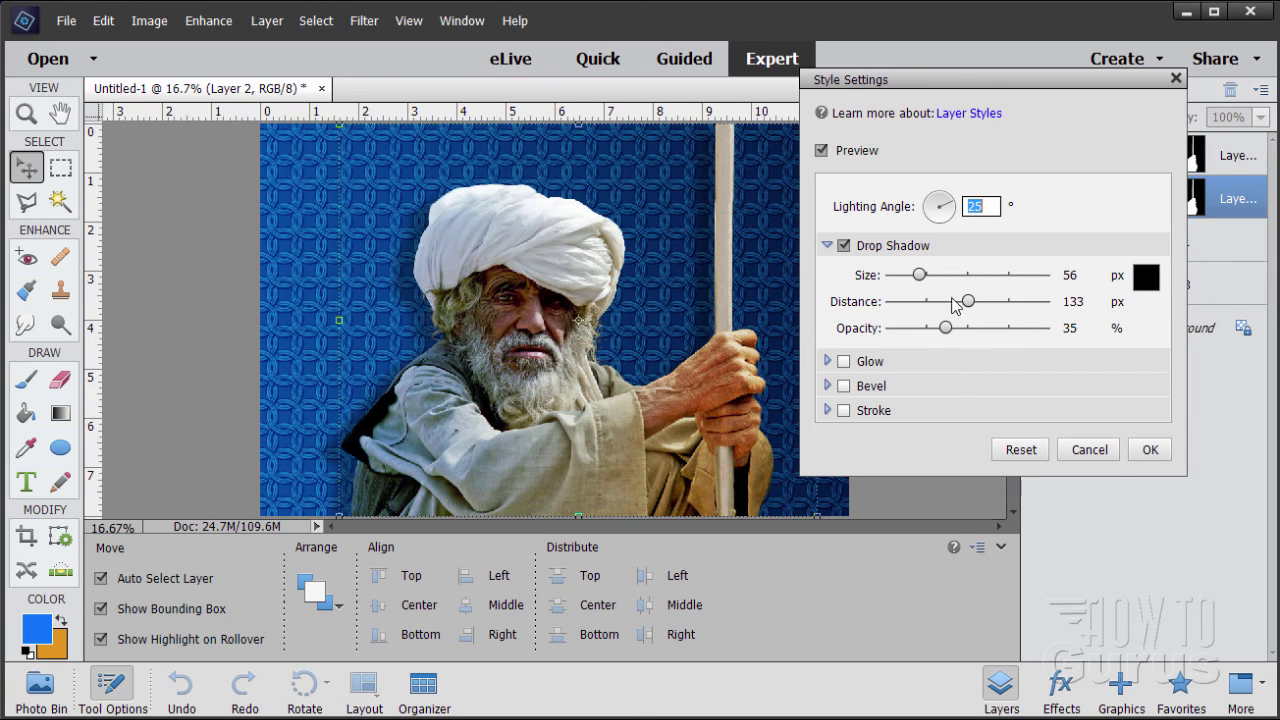
pyautogui.moveTo(972, 303)
pyautogui.mouseDown()
pyautogui.moveTo(1026, 308)
pyautogui.moveTo(975, 314)
pyautogui.mouseUp()
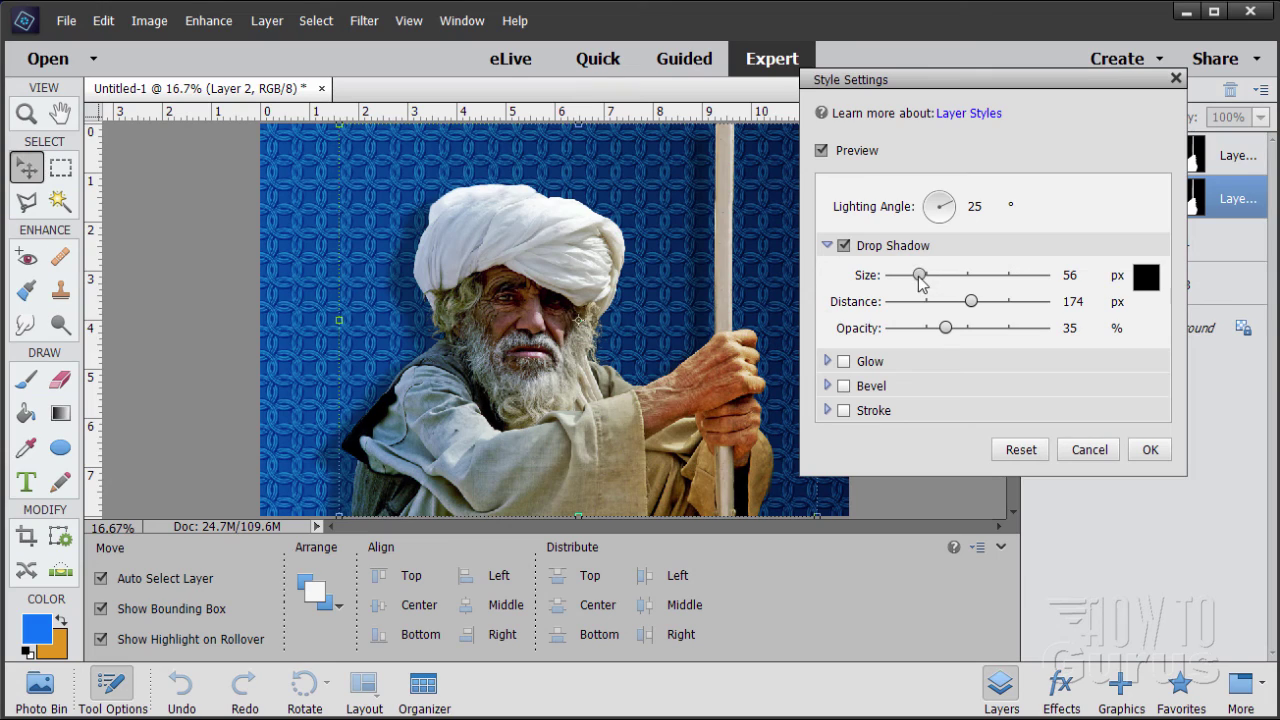
pyautogui.moveTo(920, 280)
pyautogui.mouseDown()
pyautogui.moveTo(946, 281)
pyautogui.moveTo(934, 284)
pyautogui.mouseUp()
pyautogui.click(1150, 452)
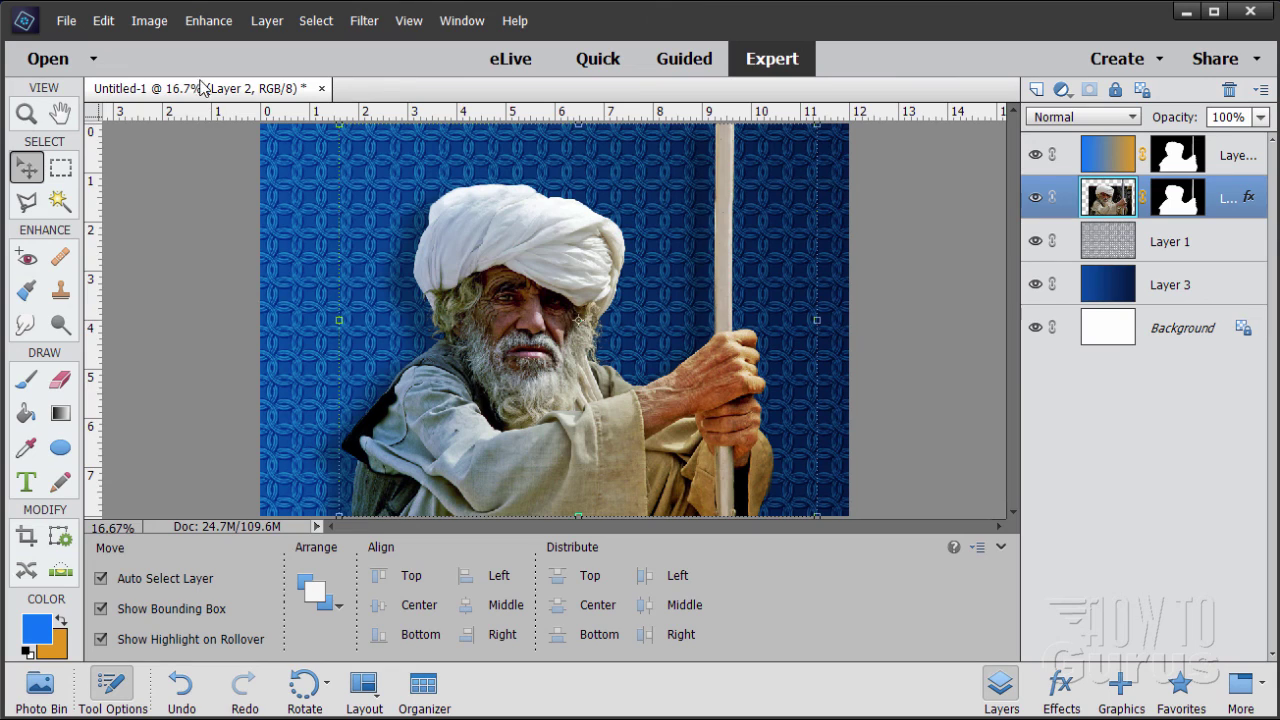
# - Examine the composite at 25% zoom in an enlarged floating window, with the Background layer selected to hide the man's bounding box
pyautogui.moveTo(203, 88); pyautogui.dragTo(216, 123)
pyautogui.moveTo(370, 129); pyautogui.dragTo(404, 42)
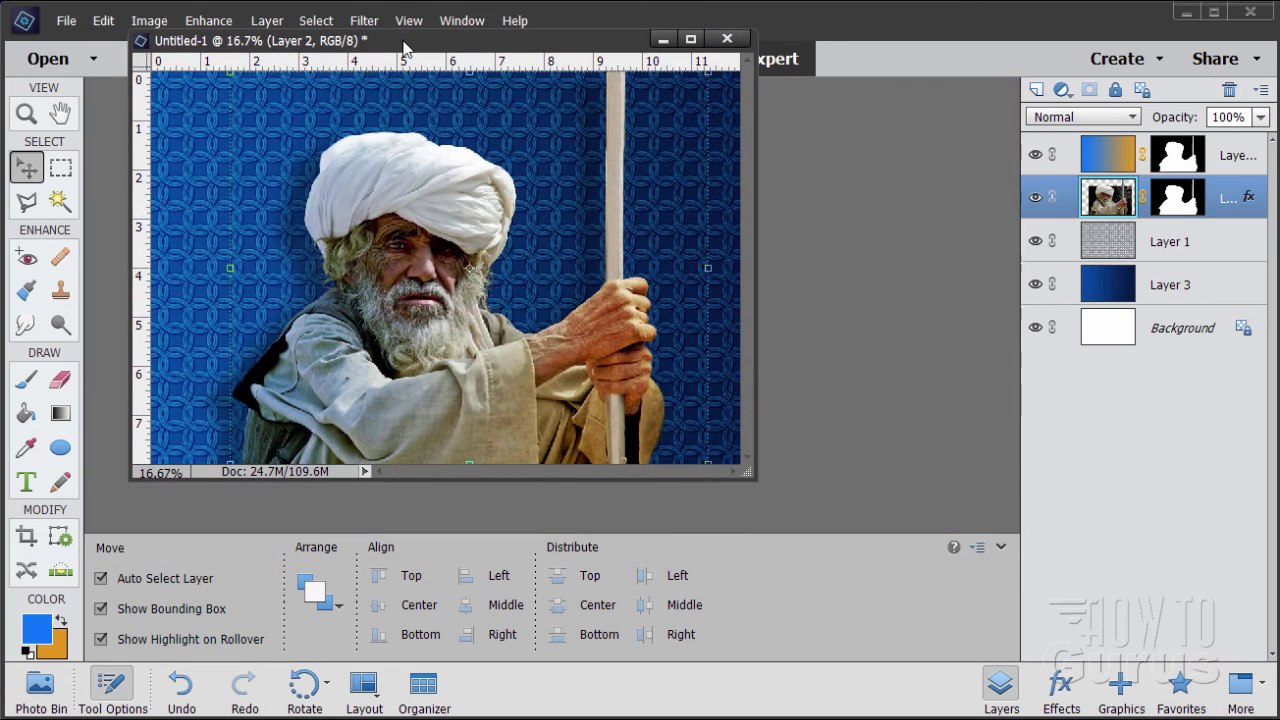
pyautogui.moveTo(753, 477); pyautogui.dragTo(1076, 665)
pyautogui.click(24, 118)
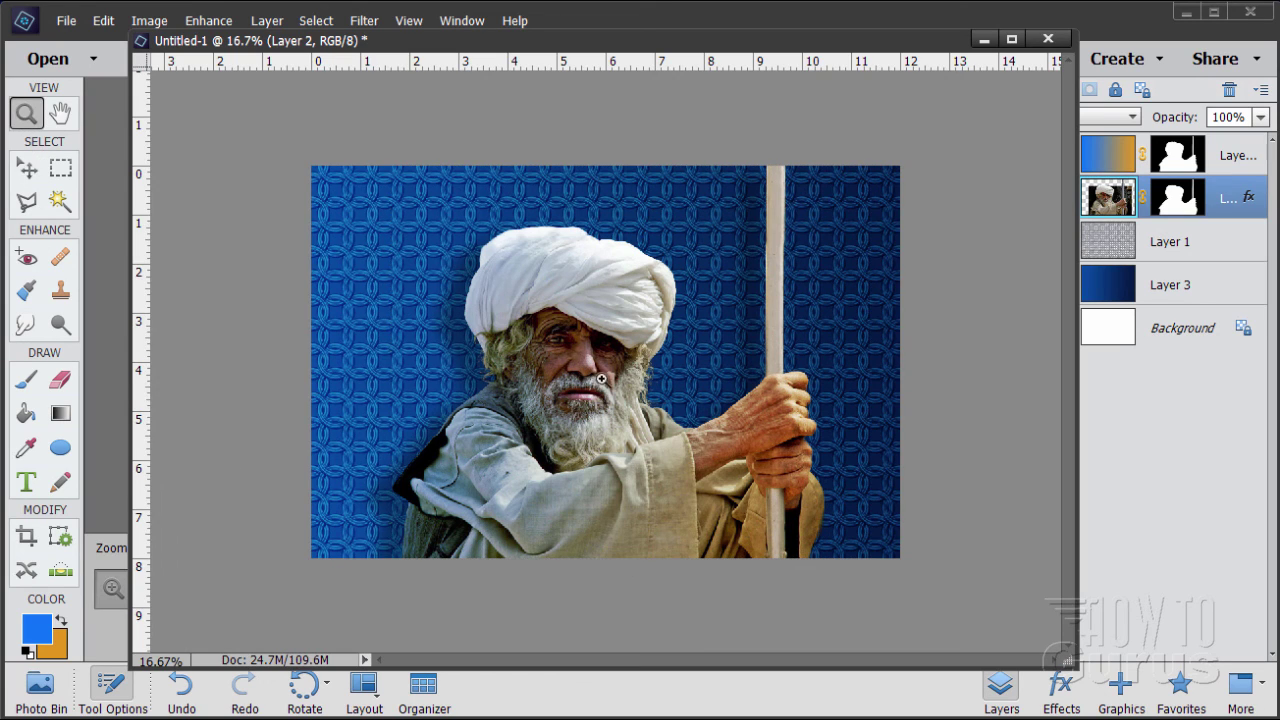
pyautogui.click(613, 381)
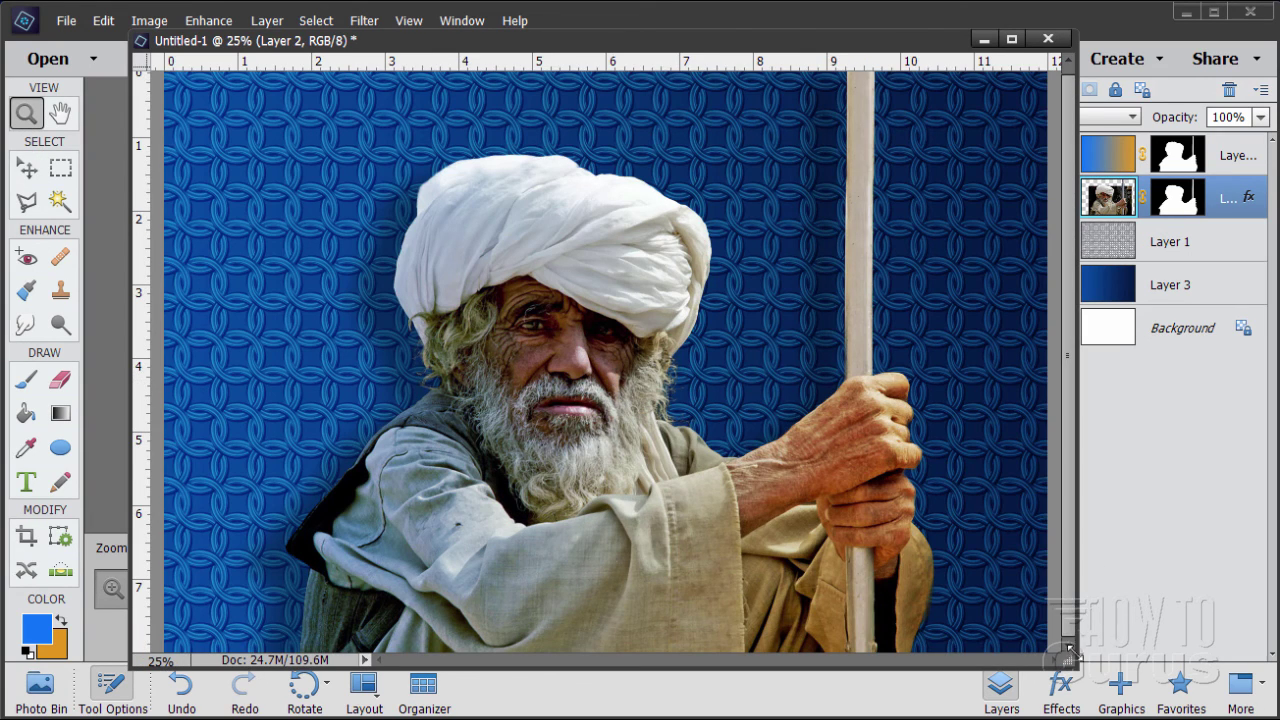
pyautogui.moveTo(1073, 662); pyautogui.dragTo(1122, 710)
pyautogui.press('v')
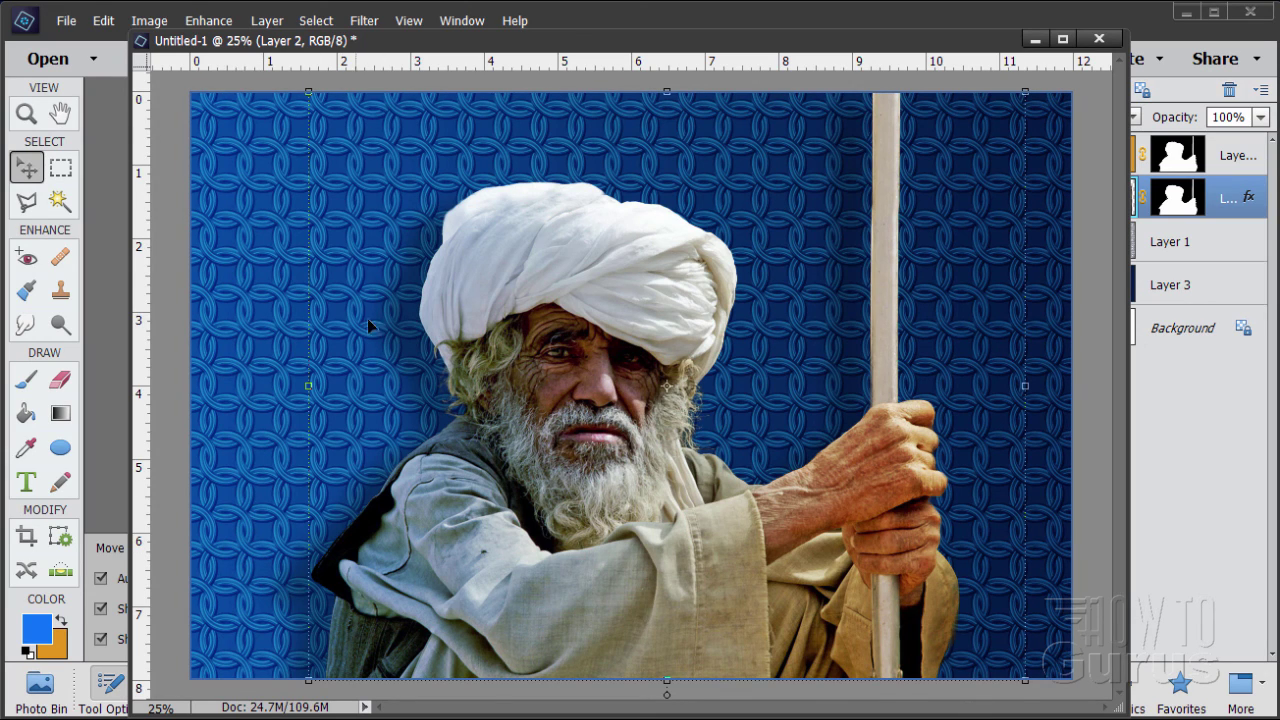
pyautogui.click(1222, 318)
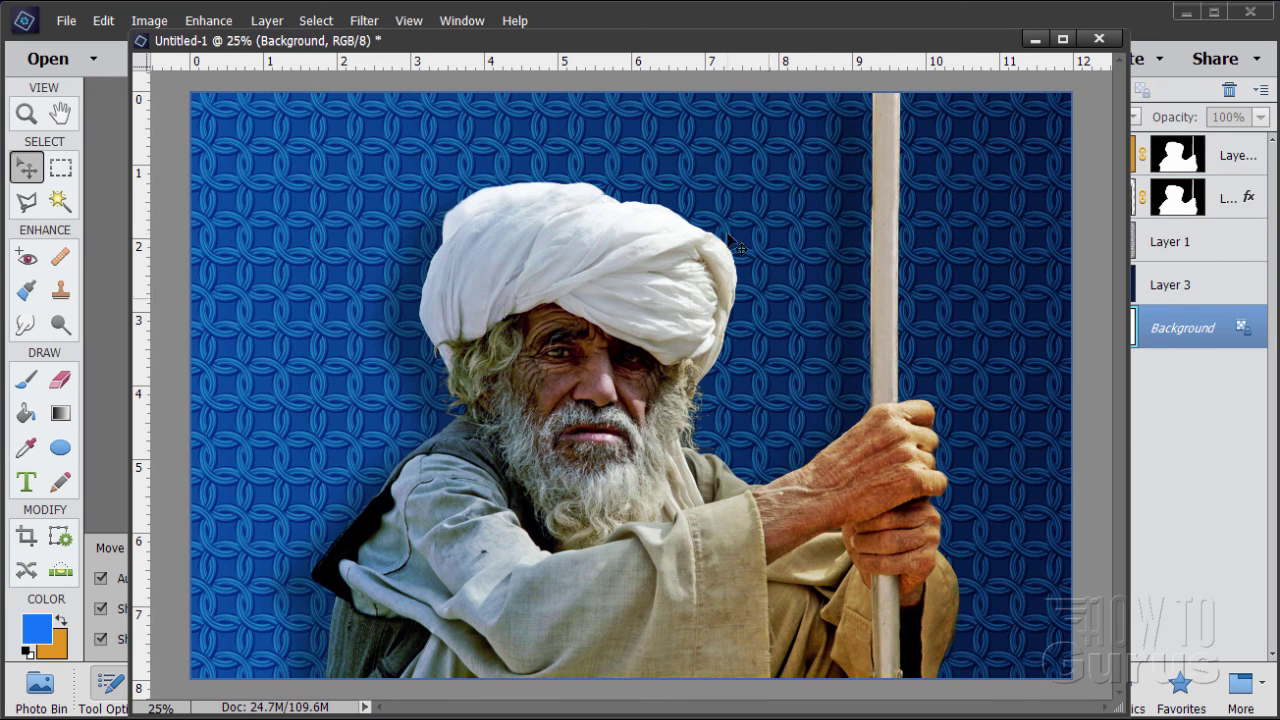